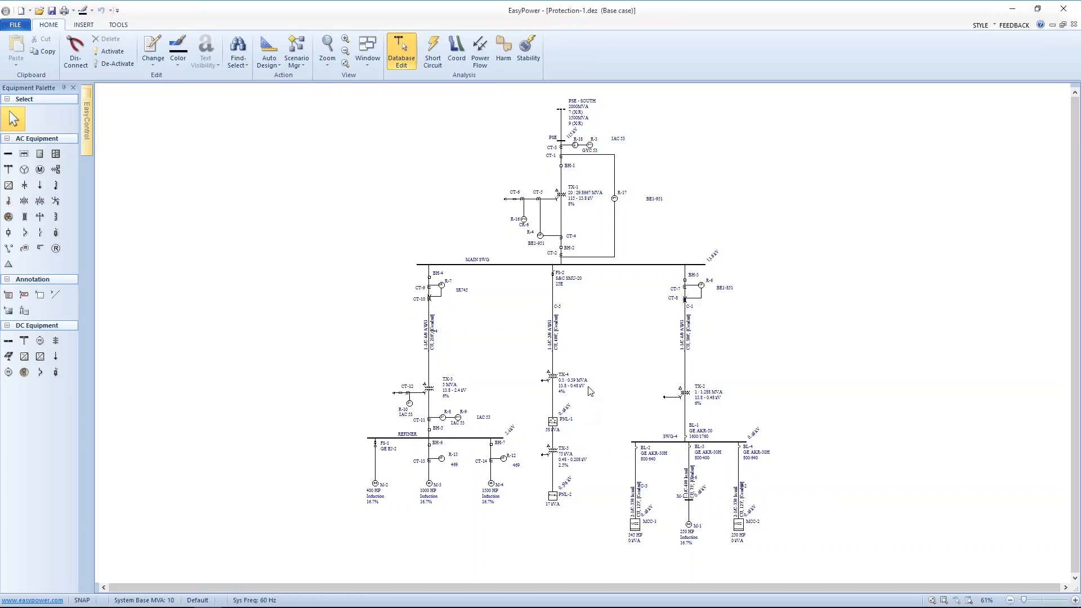
- Open the project's Media Gallery for the Protection-1 one-line diagram
left_click(367, 67)
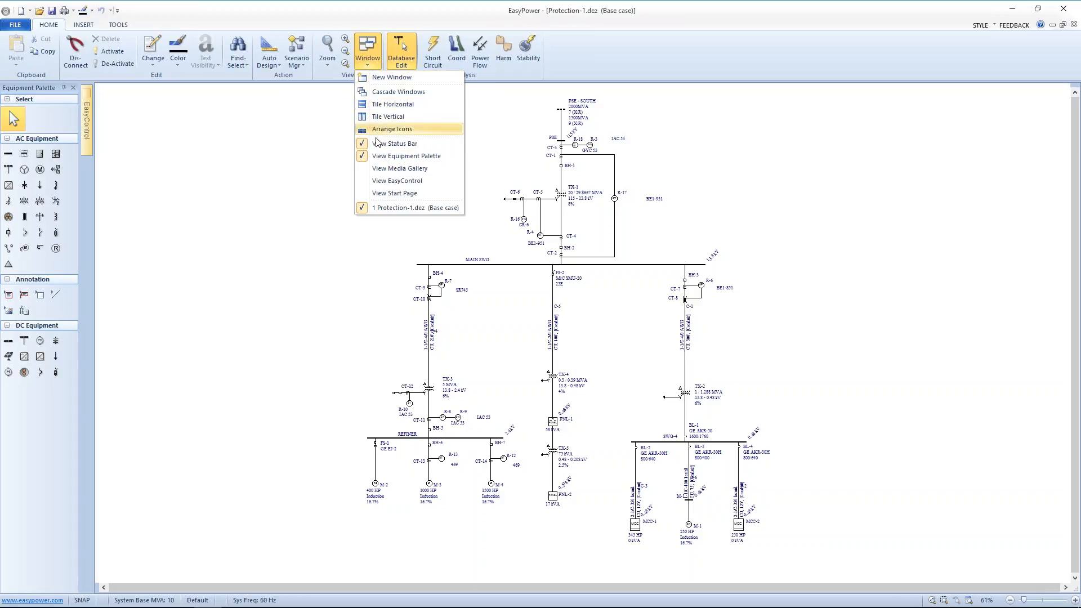
left_click(384, 169)
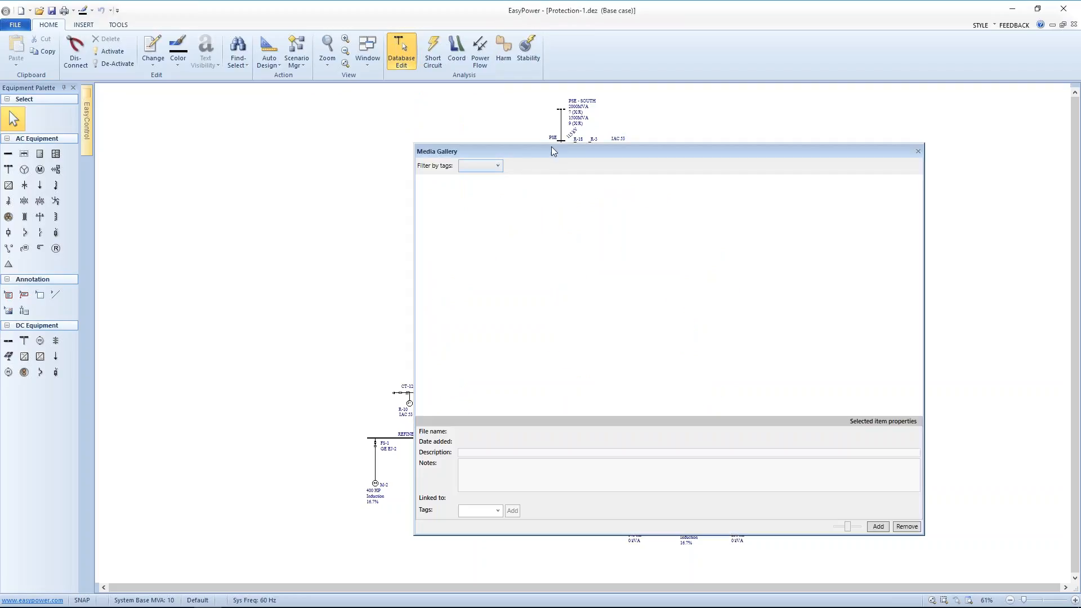
left_click_drag(539, 150, 488, 134)
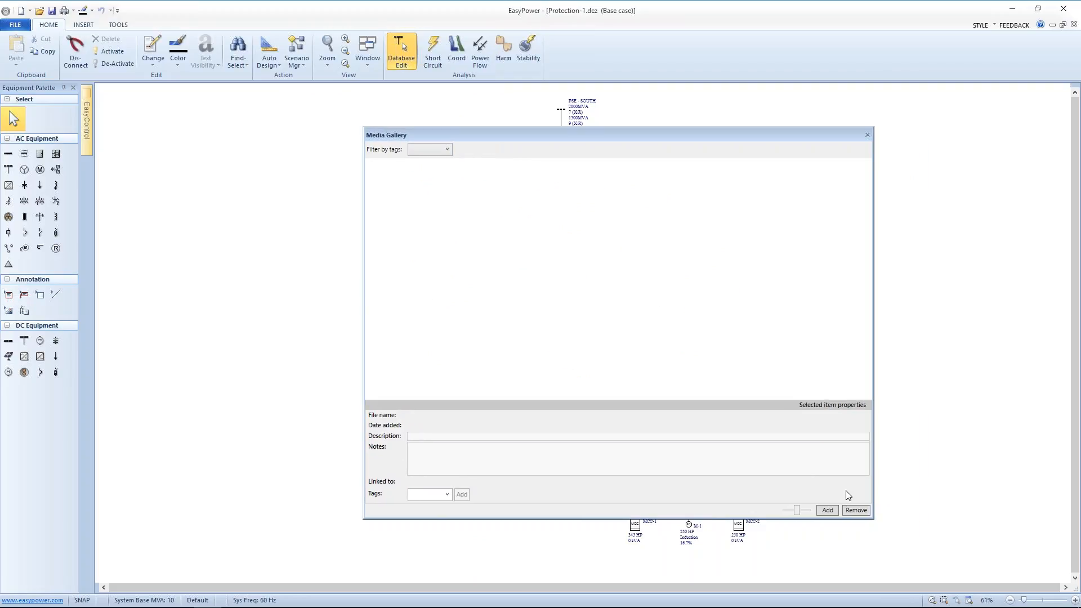
- Add all pictures from the Acme Pictures folder in Documents to the Media Gallery, and close the gallery
left_click(828, 510)
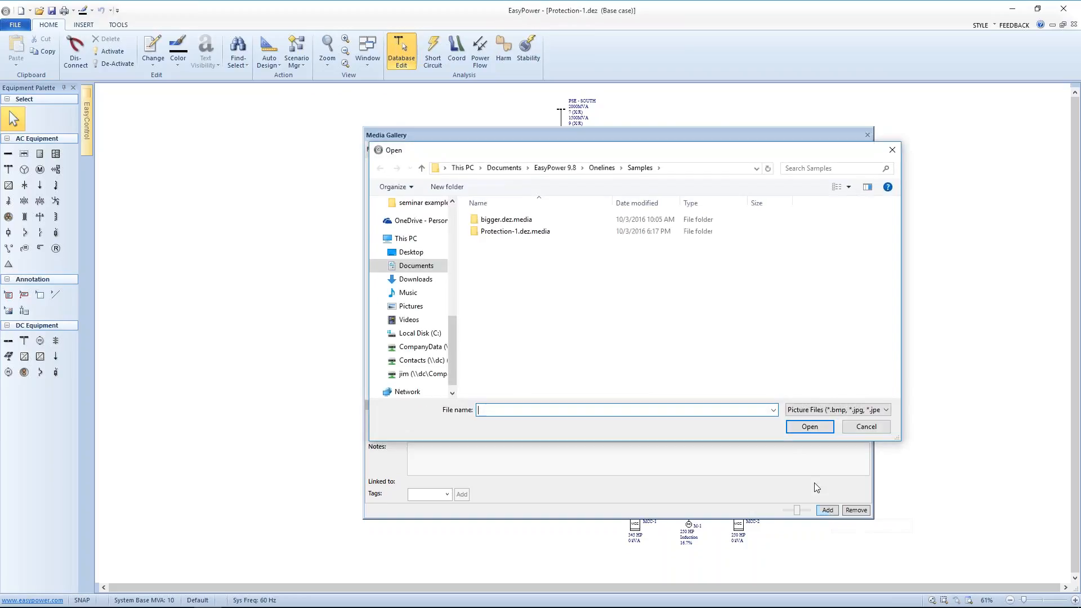
left_click(428, 266)
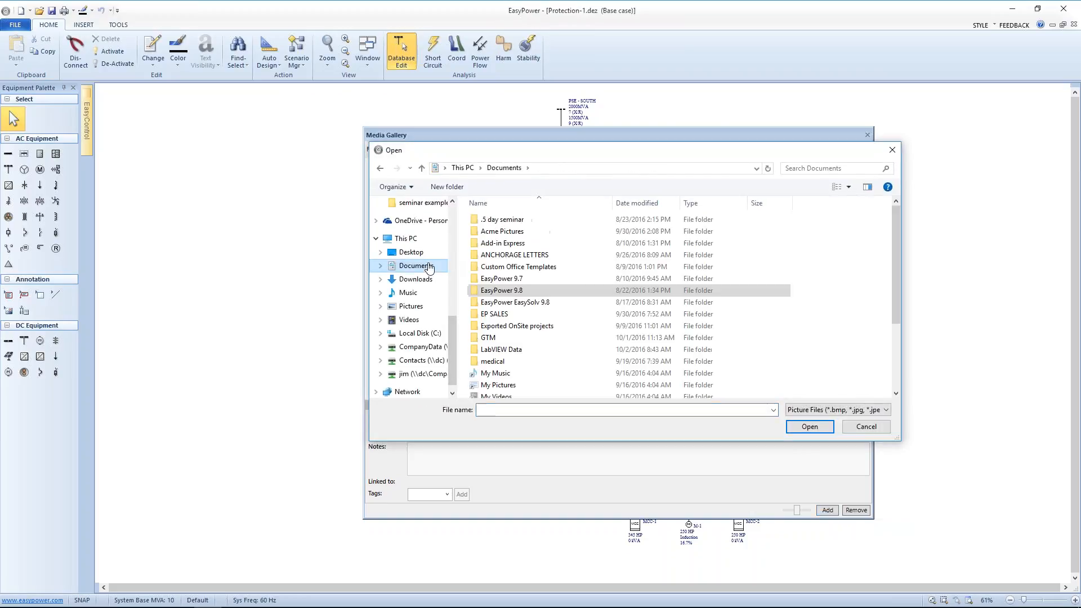
double_click(483, 231)
left_click(483, 234)
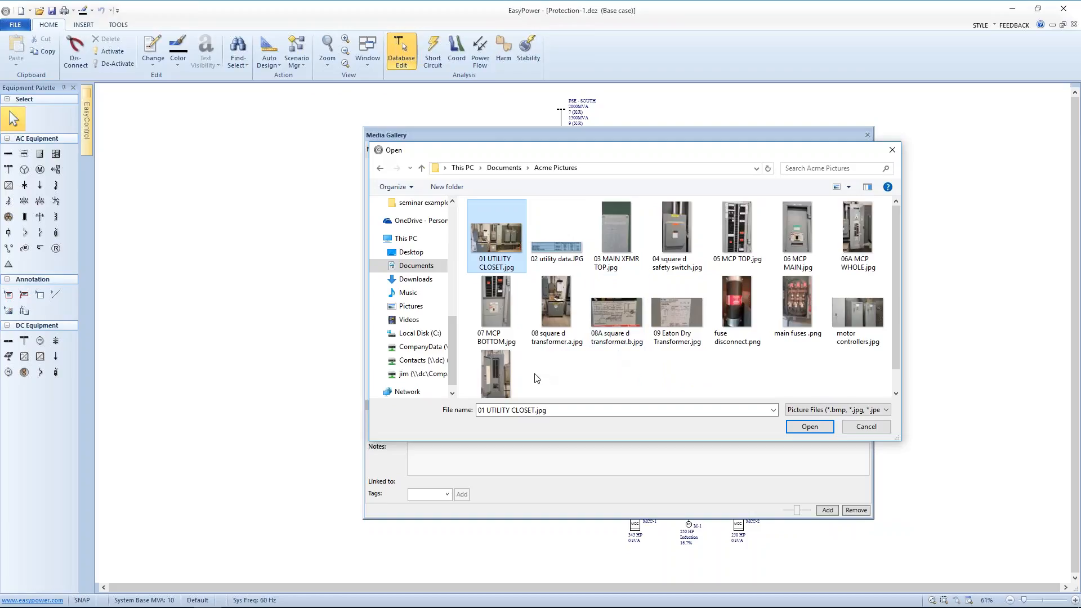
left_click(820, 318, "shift")
left_click(842, 317, "shift")
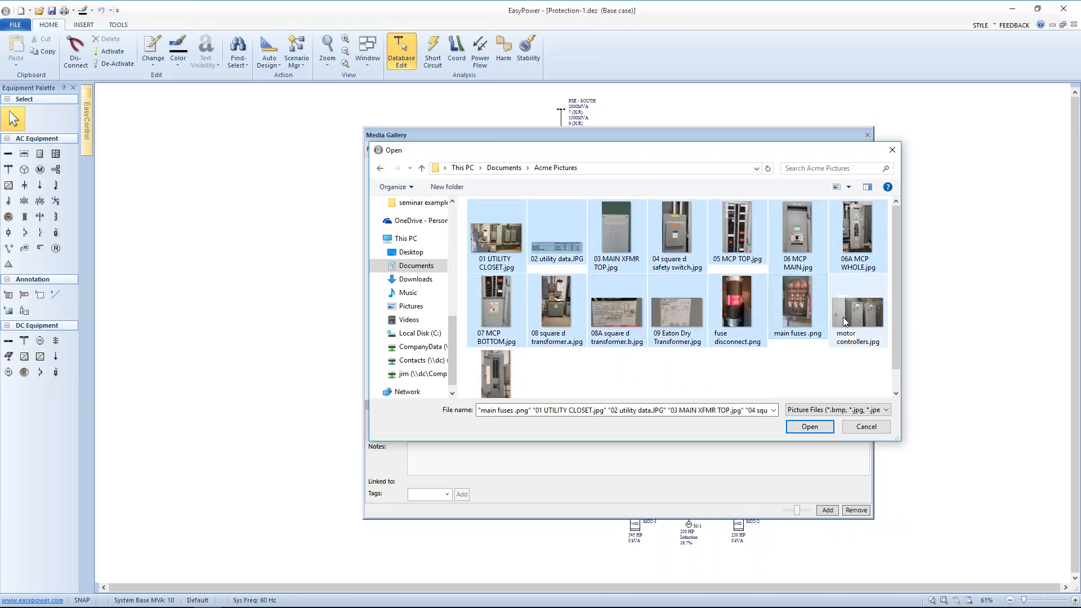
left_click(493, 372, "shift")
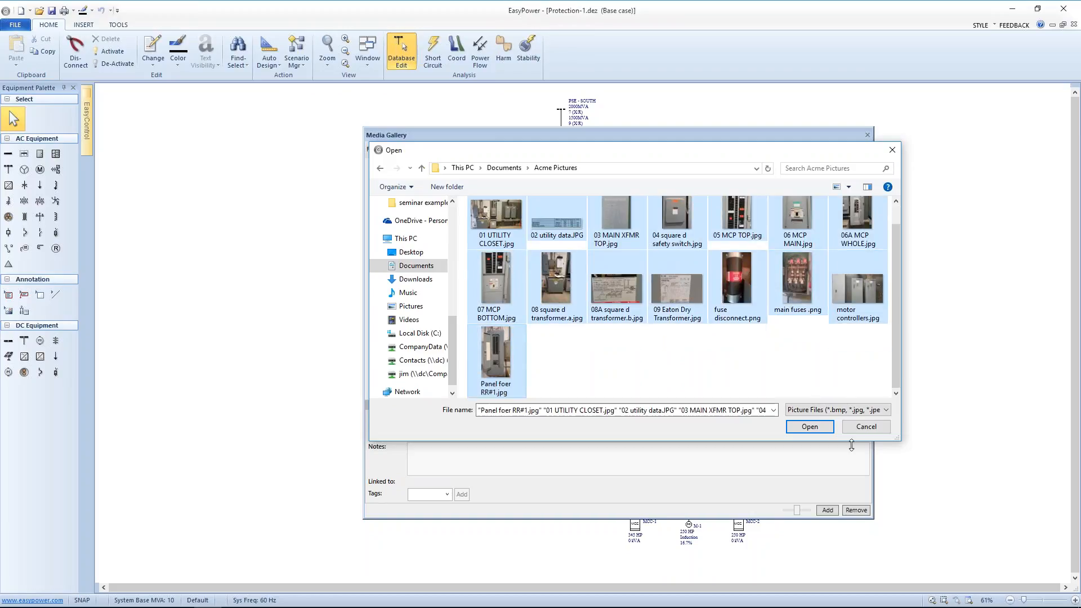
left_click(811, 428)
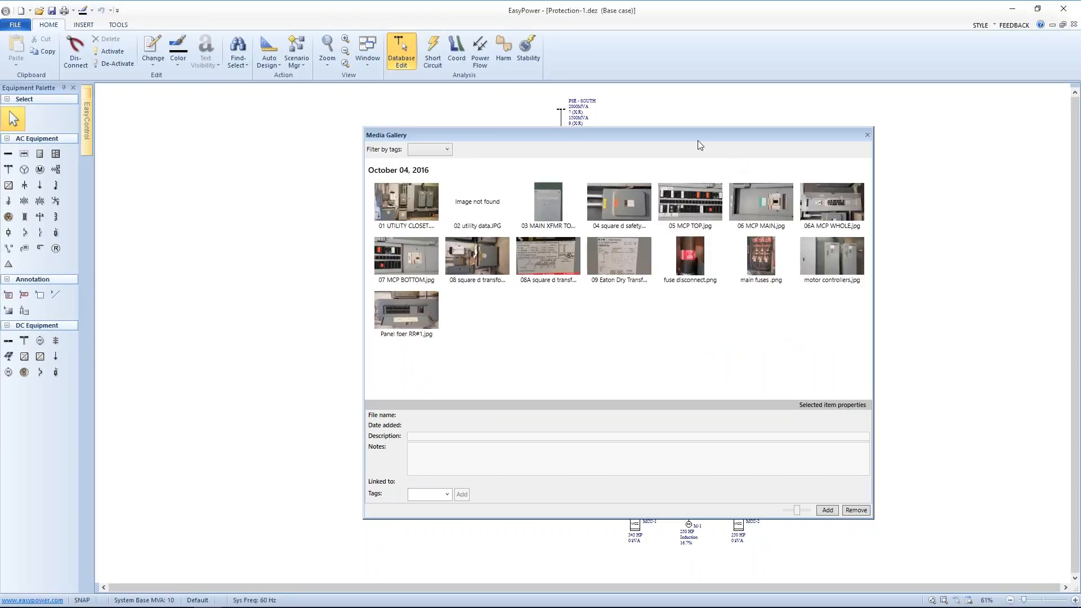
left_click_drag(698, 140, 713, 196)
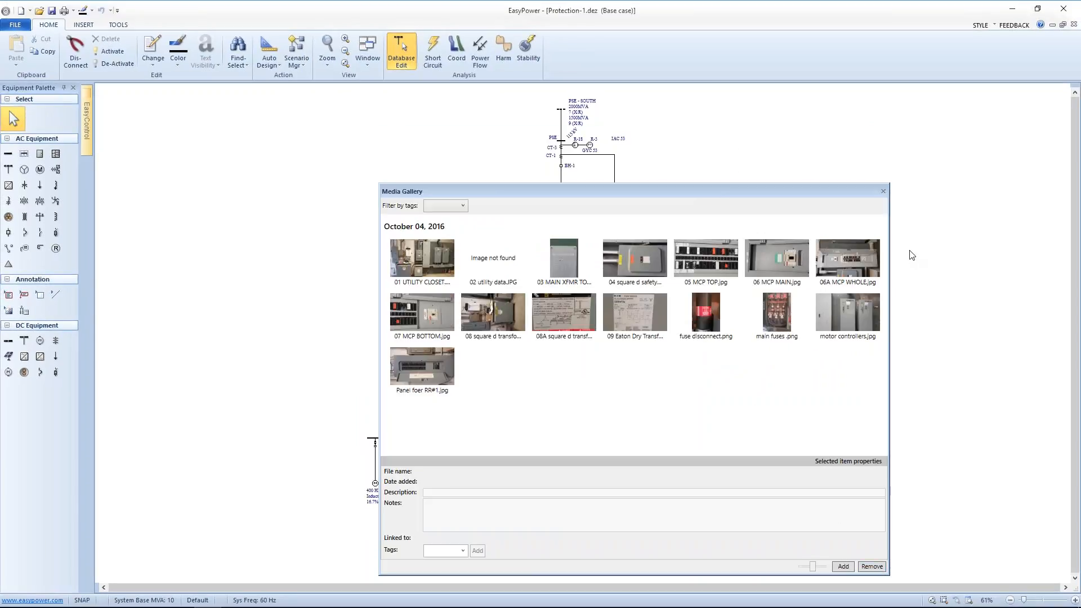
left_click(883, 192)
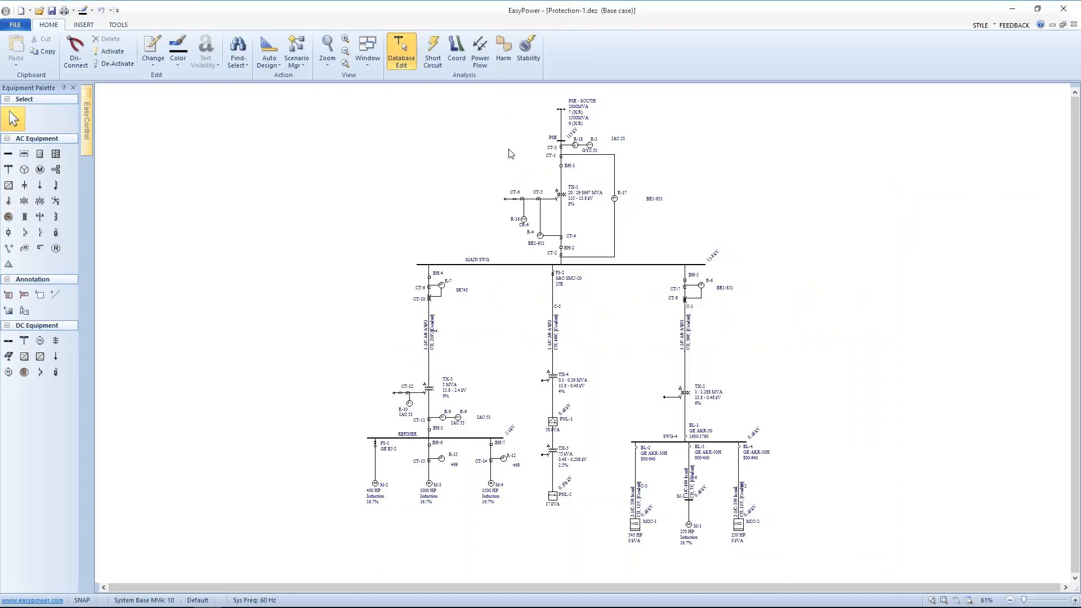
- Attach the picture 02 utility data.JPG to the PSE - SOUTH utility through its own media gallery
left_click_drag(509, 149, 550, 304)
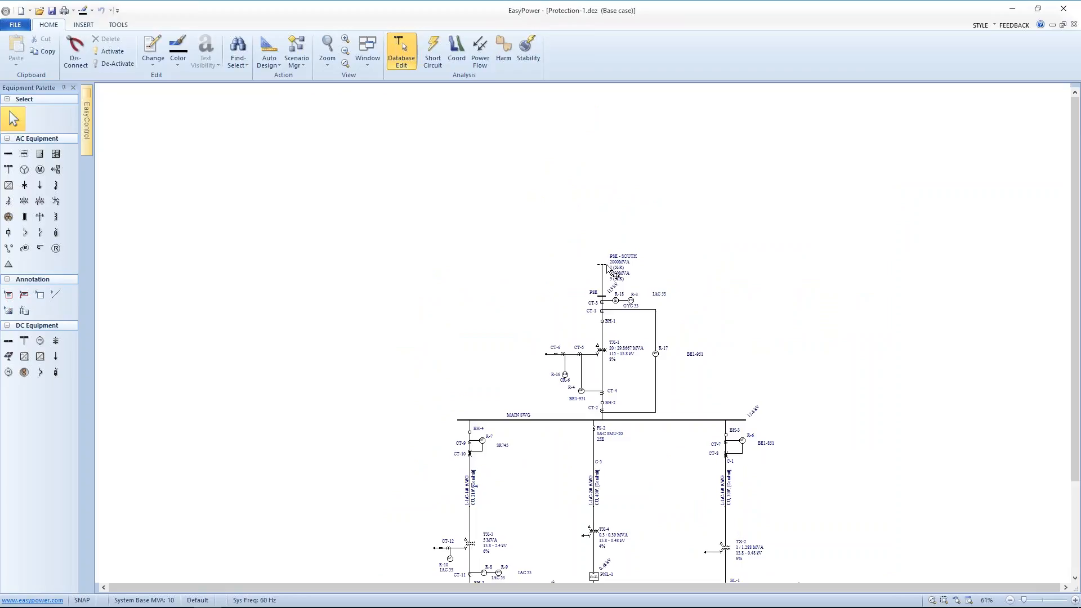
double_click(607, 265)
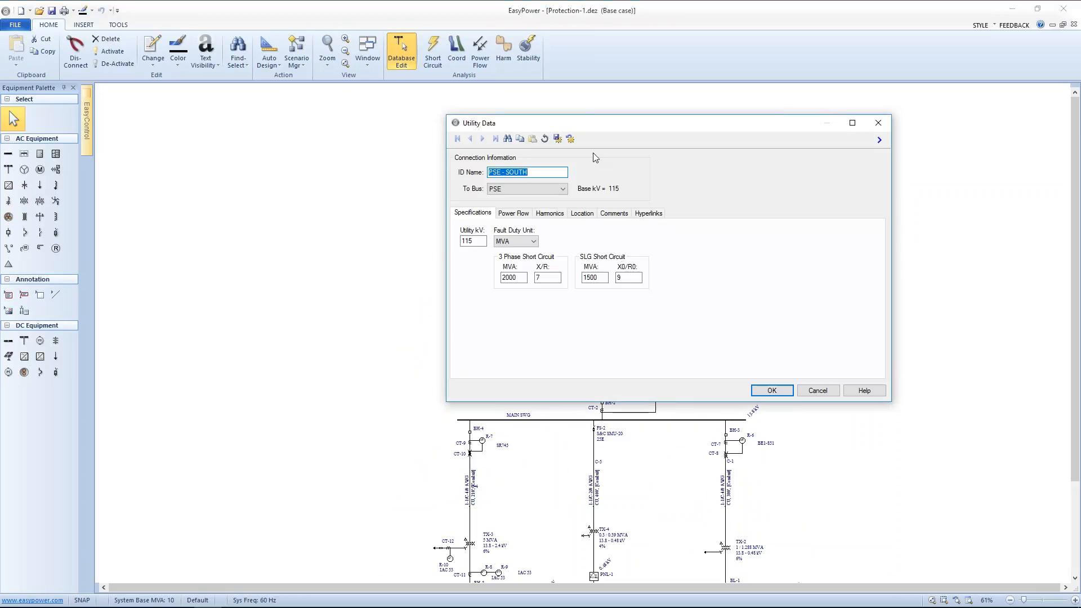
left_click_drag(778, 127, 674, 133)
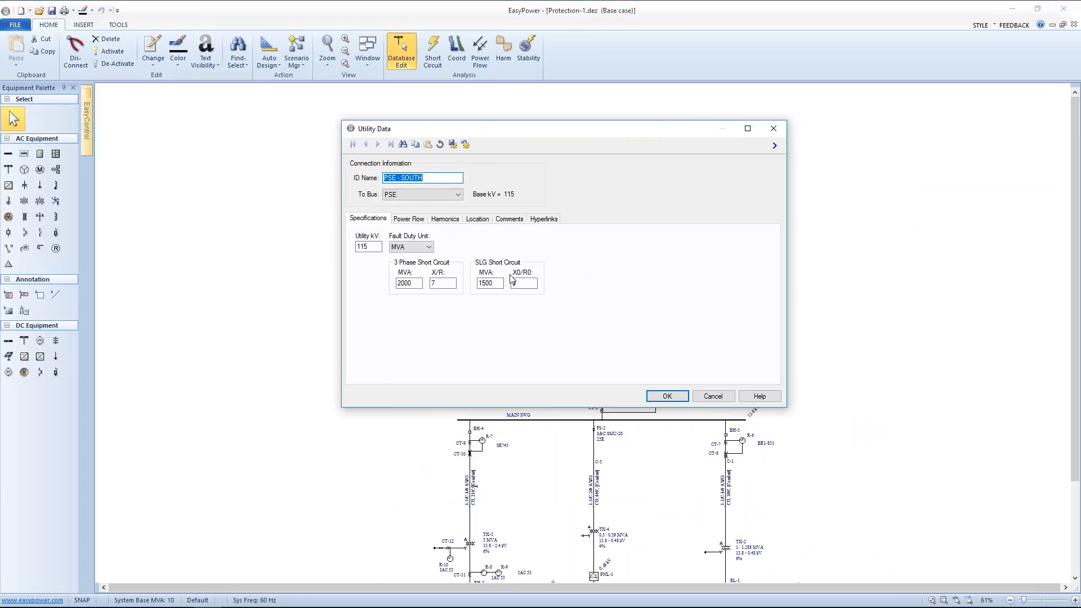
left_click(774, 147)
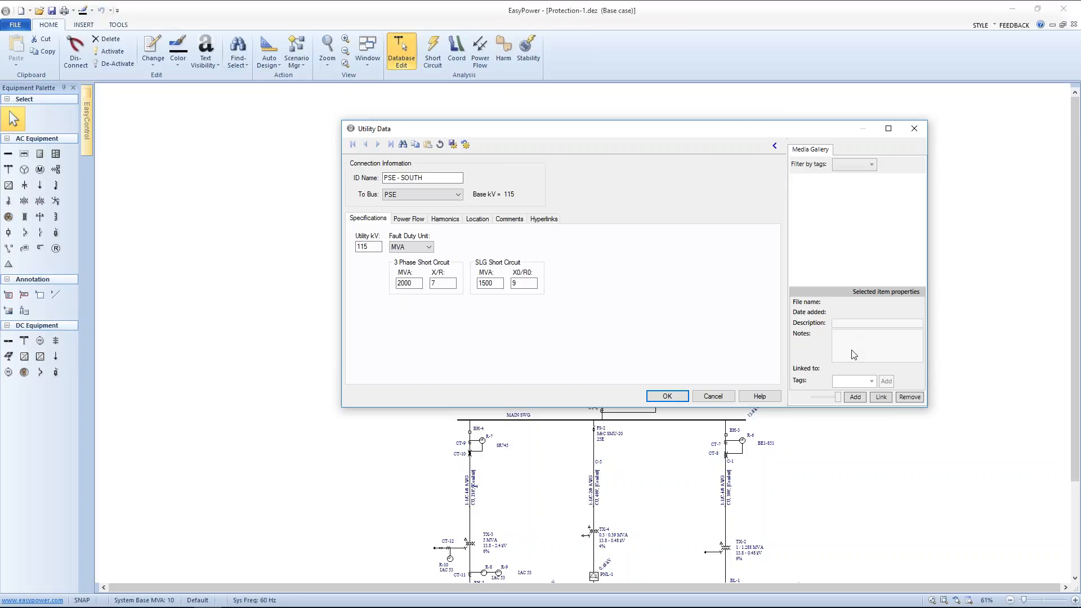
left_click(854, 398)
left_click(545, 237)
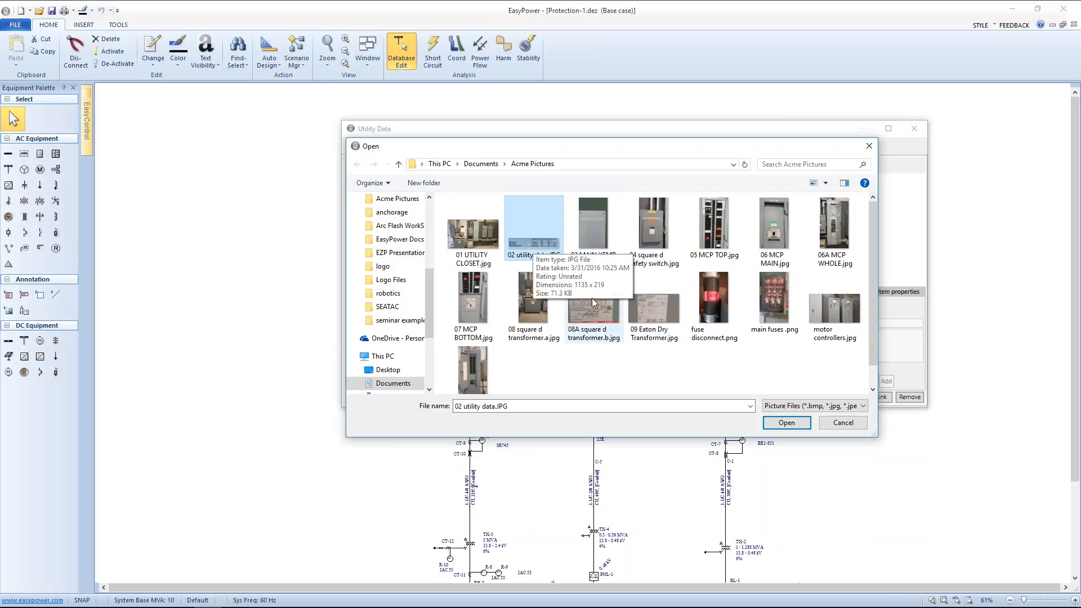
left_click(782, 424)
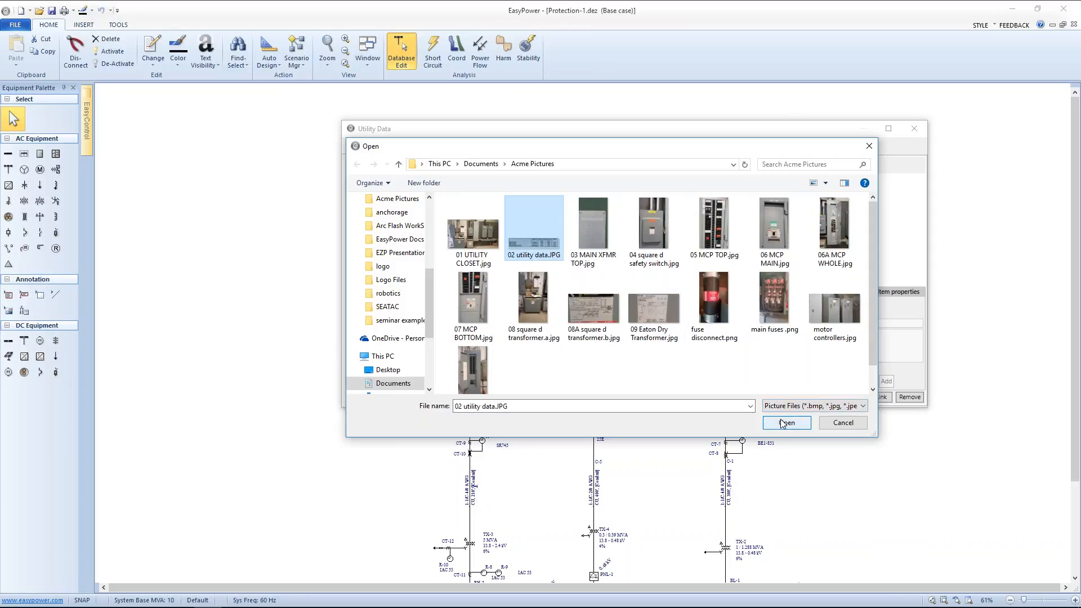
left_click(784, 425)
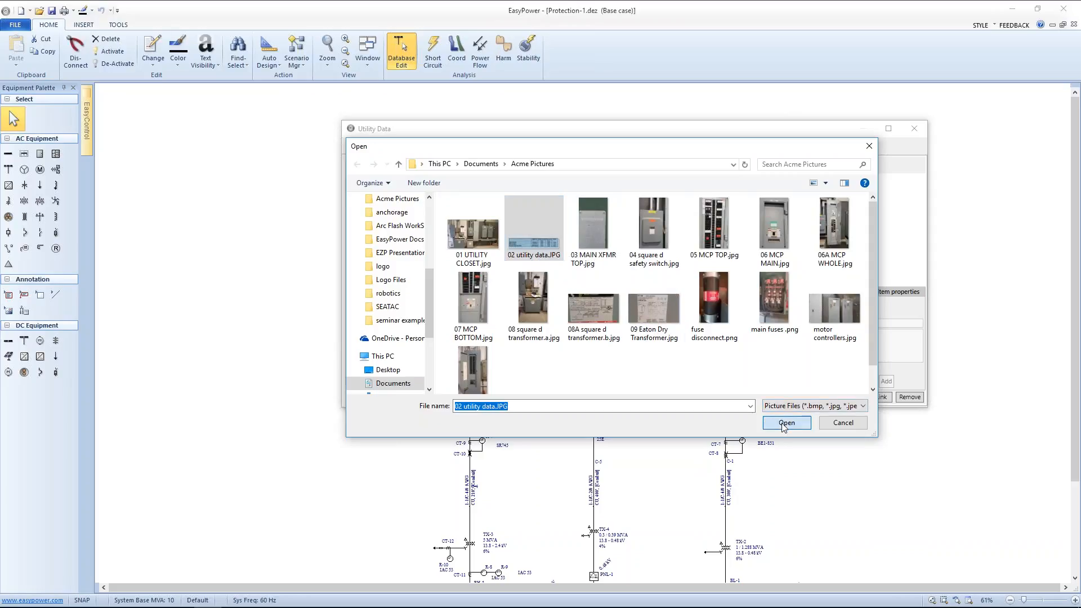
- Tag the utility data picture "main bldg" and view the picture enlarged
left_click(842, 247)
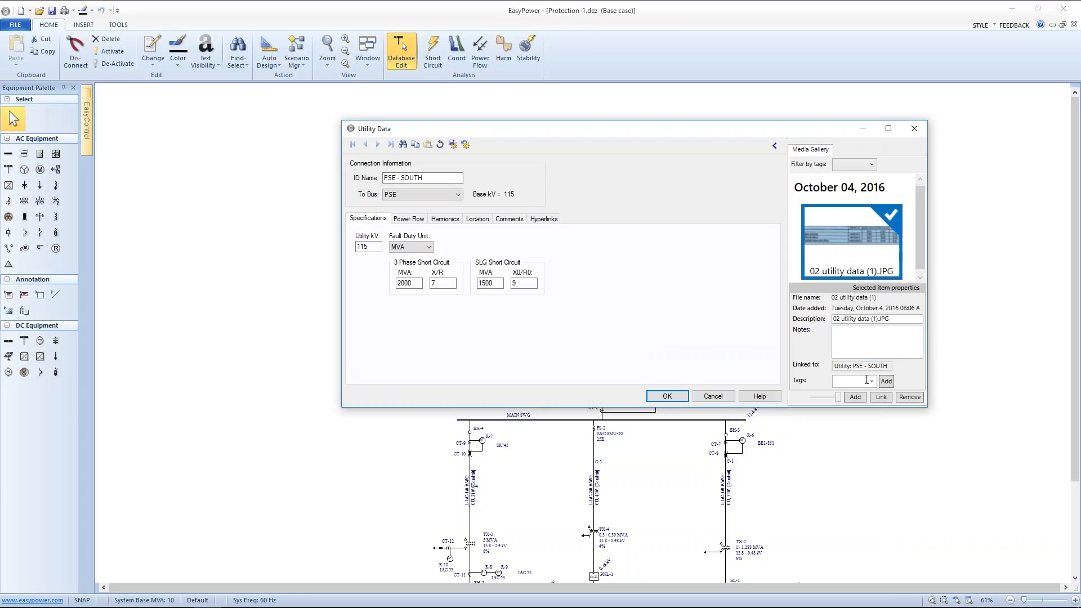
type("main bldg")
left_click(885, 382)
double_click(854, 246)
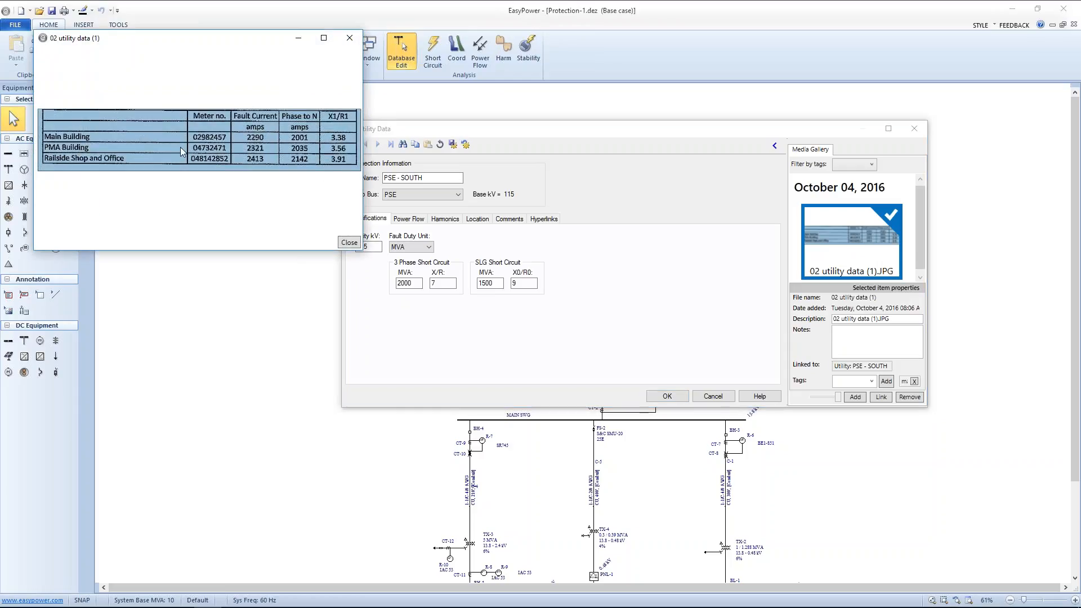
left_click(349, 243)
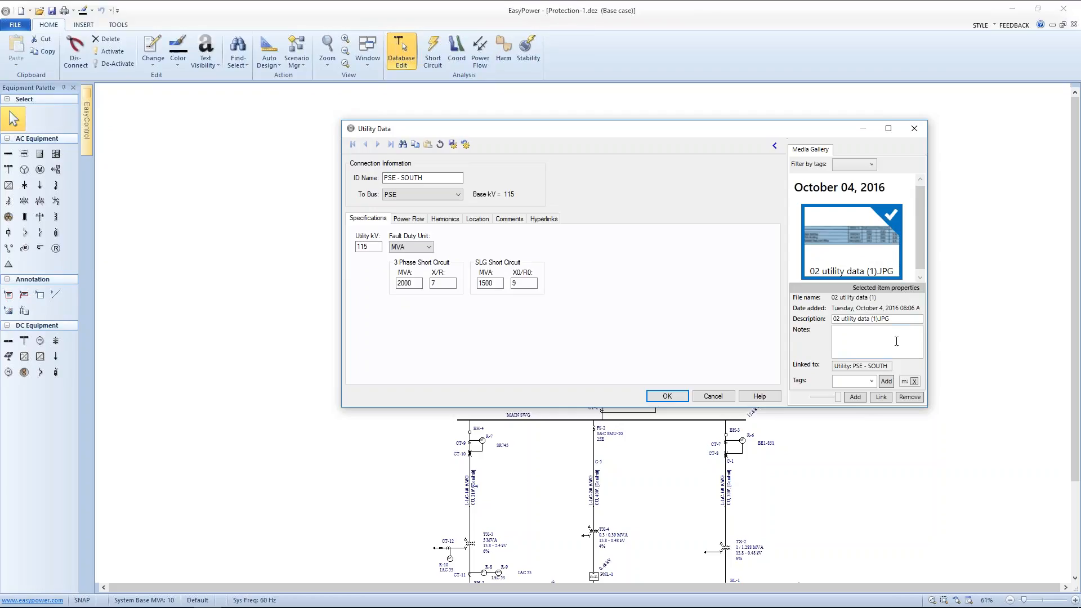
- Attach 01 UTILITY CLOSET.jpg to the PSE - SOUTH utility, view it enlarged, and accept the utility data
left_click(855, 397)
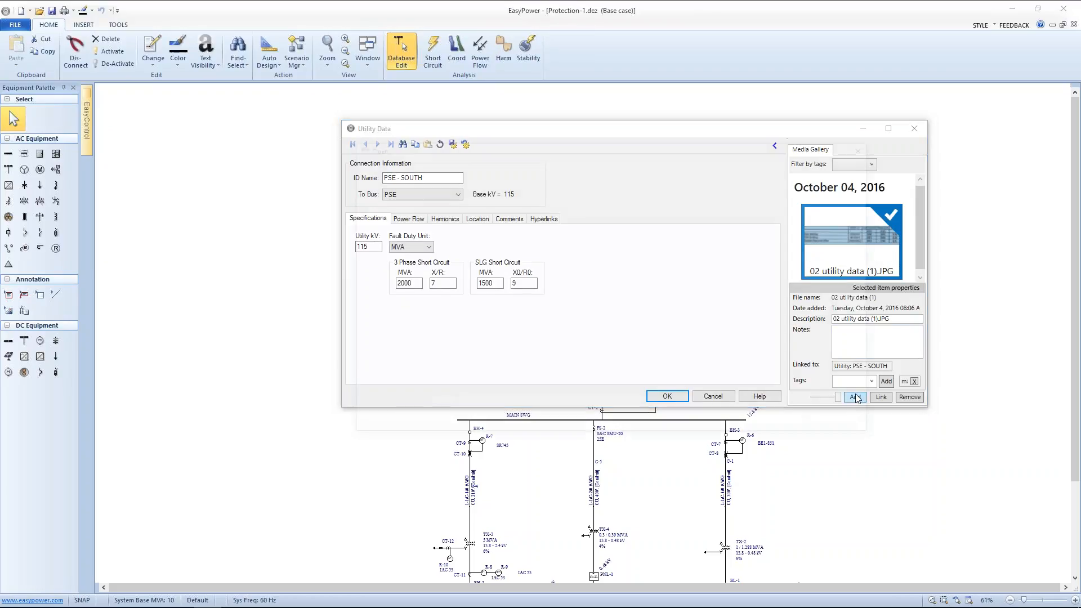
left_click(474, 220)
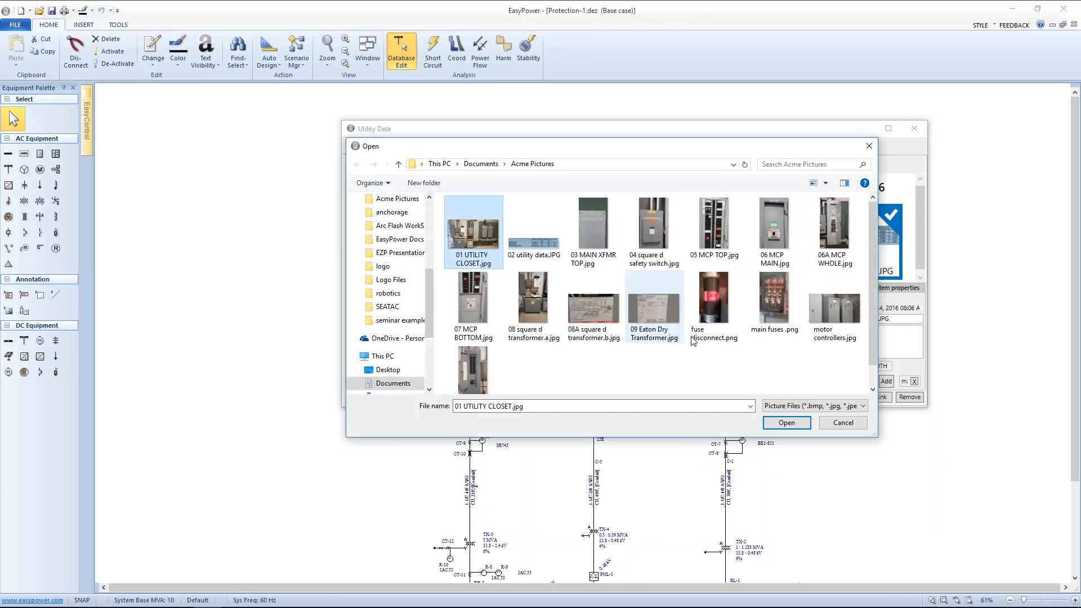
left_click(785, 423)
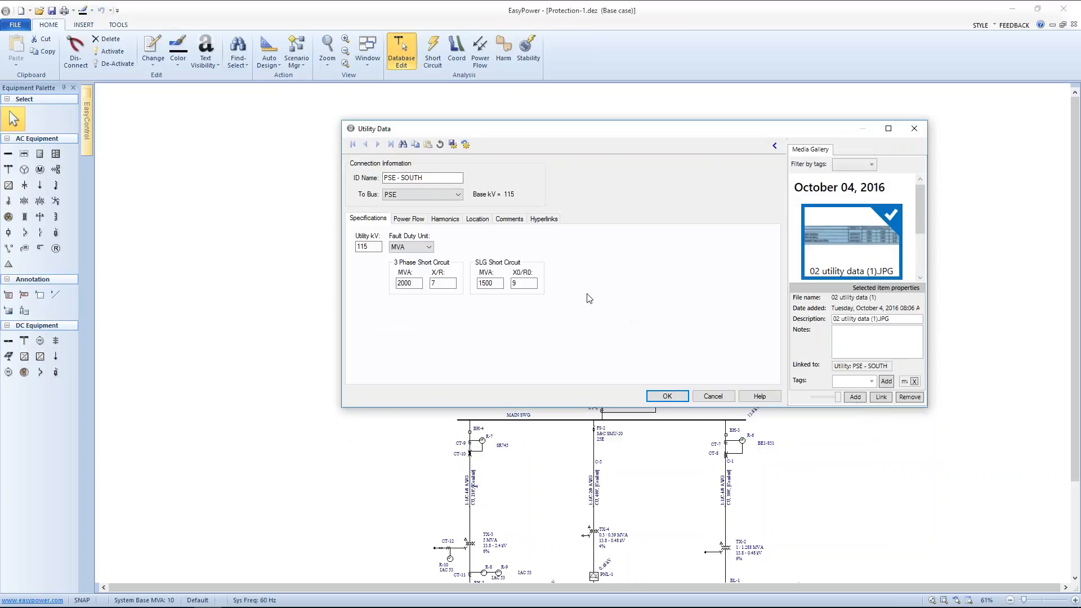
left_click(921, 262)
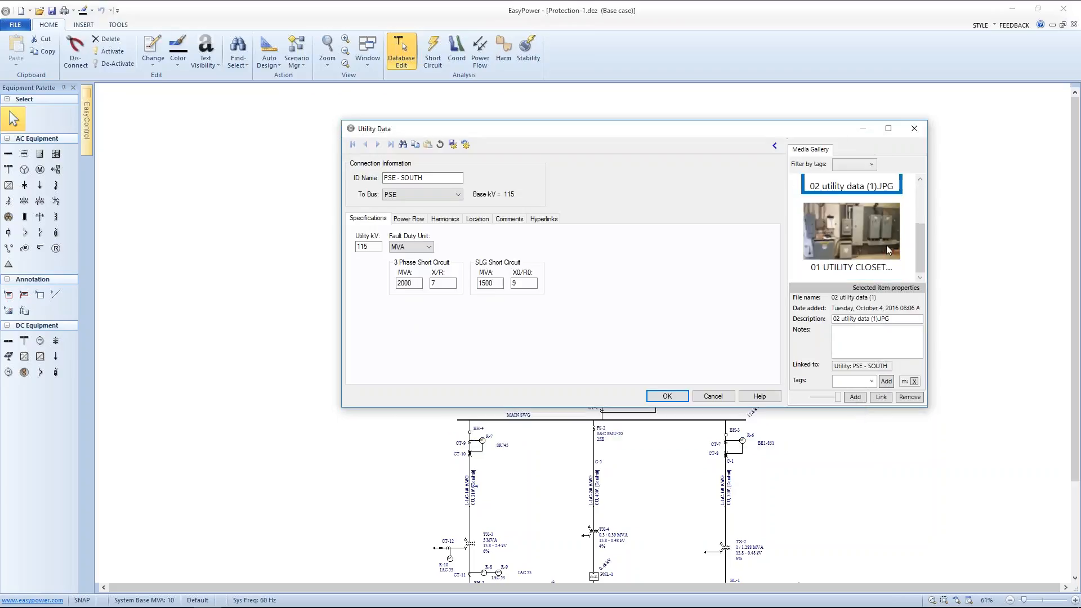
double_click(859, 233)
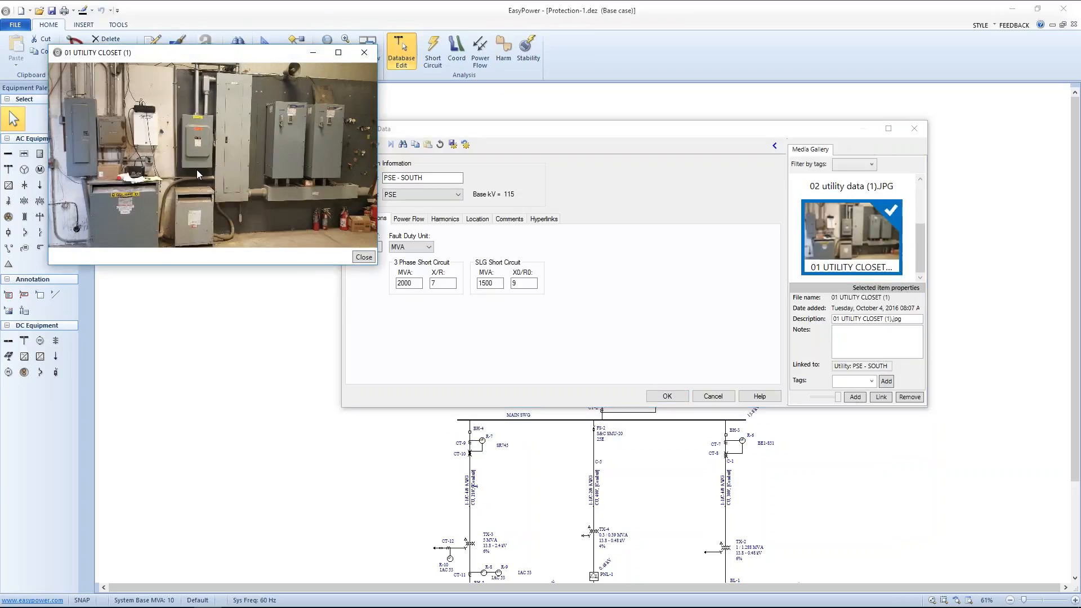
left_click(363, 257)
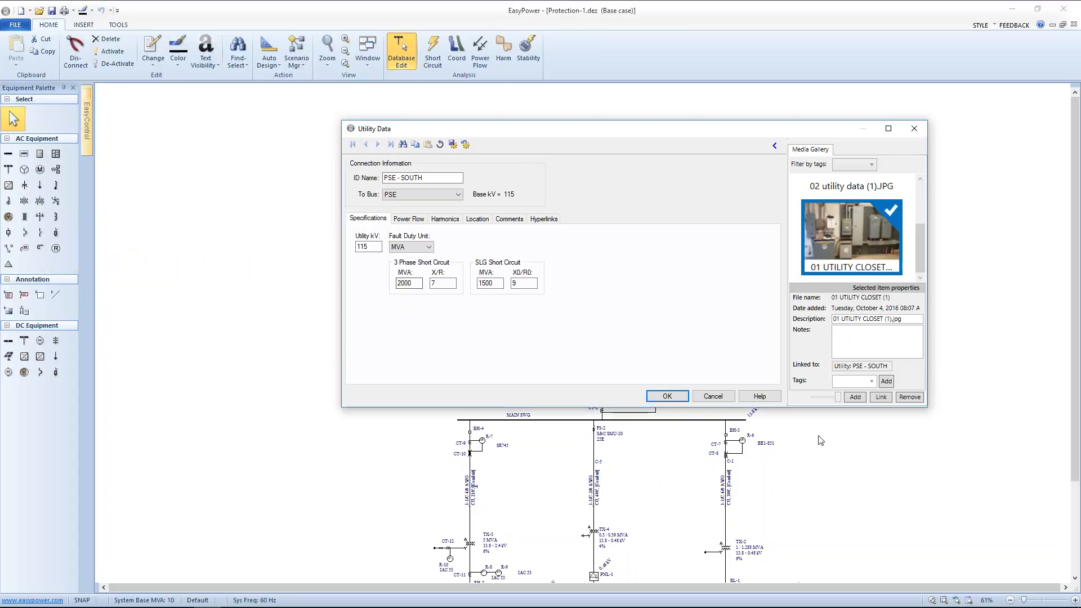
left_click(683, 394)
- Attach the picture 03 MAIN XFMR TOP.jpg to transformer TX-4 through its own media gallery
scroll(664, 505, "down", 5)
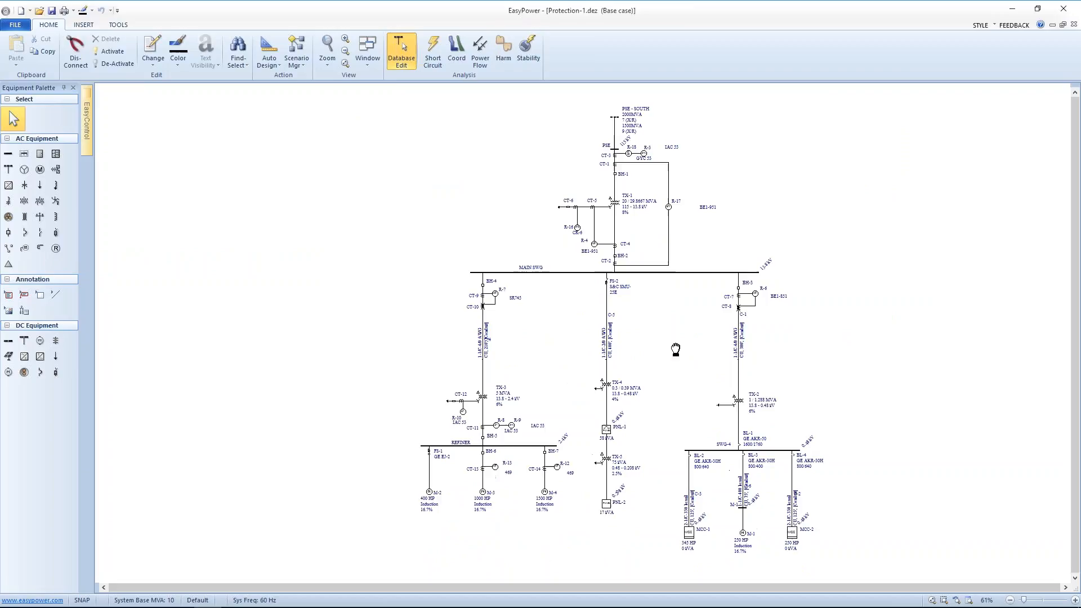
double_click(606, 378)
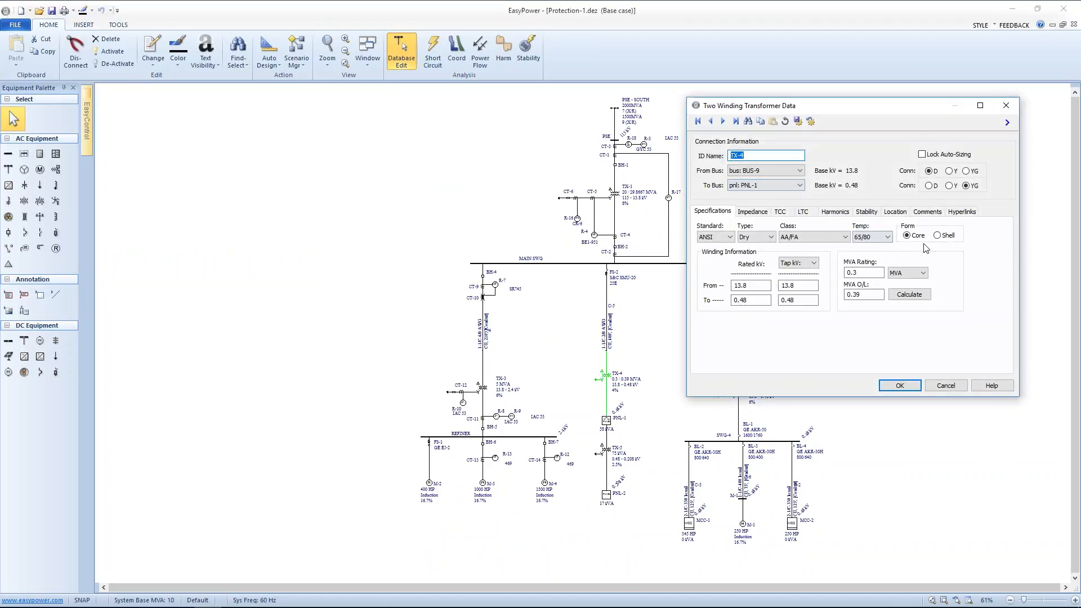
left_click_drag(918, 107, 547, 105)
left_click(636, 123)
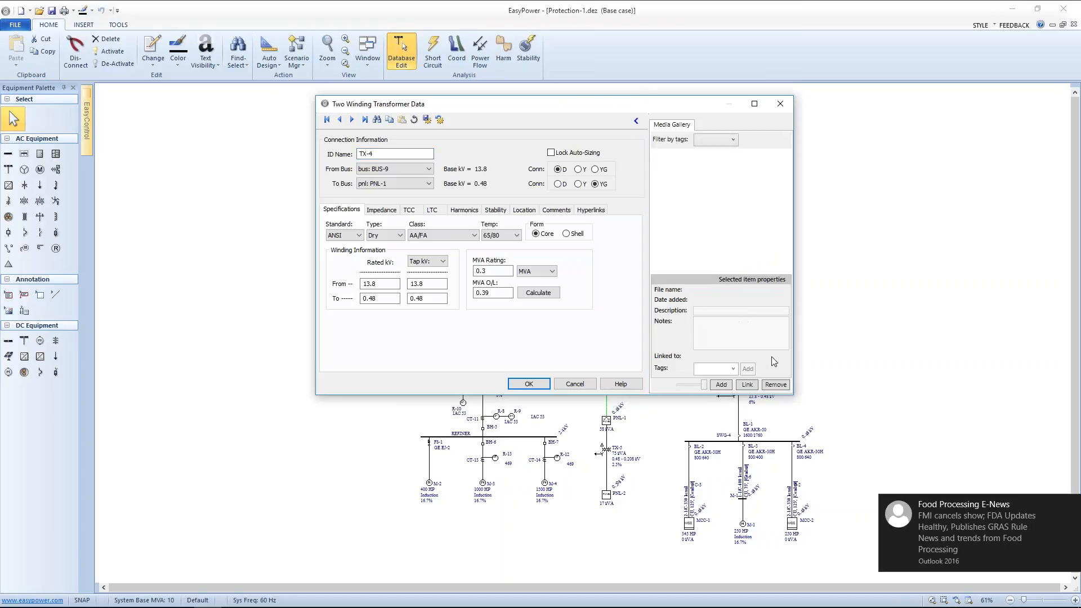
left_click(722, 385)
left_click(581, 241)
left_click(760, 398)
left_click(707, 219)
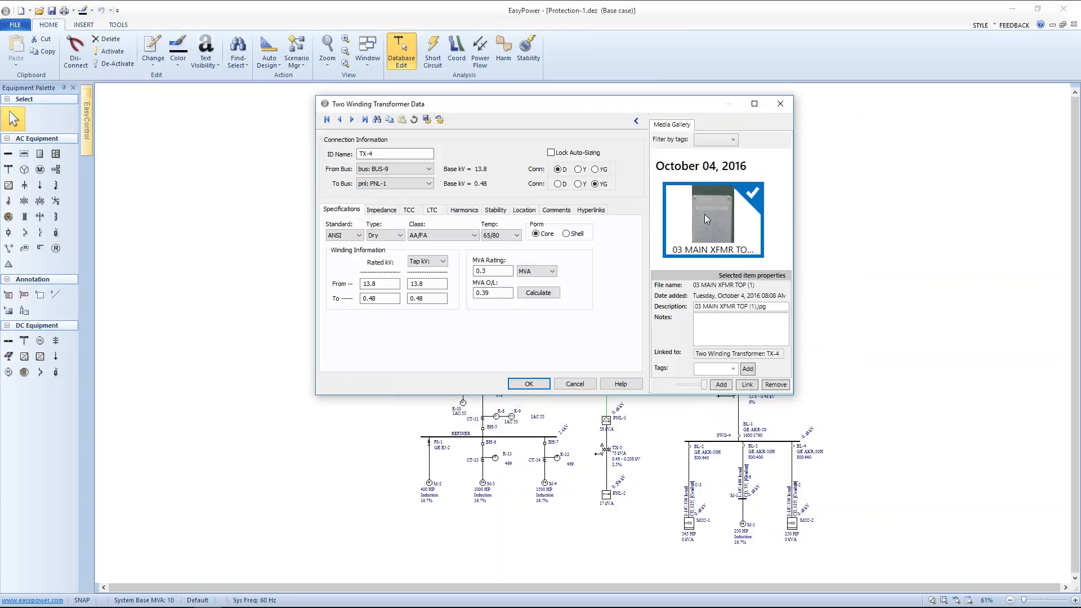
- Examine TX-4's nameplate picture at full-screen size and accept the transformer data
double_click(704, 214)
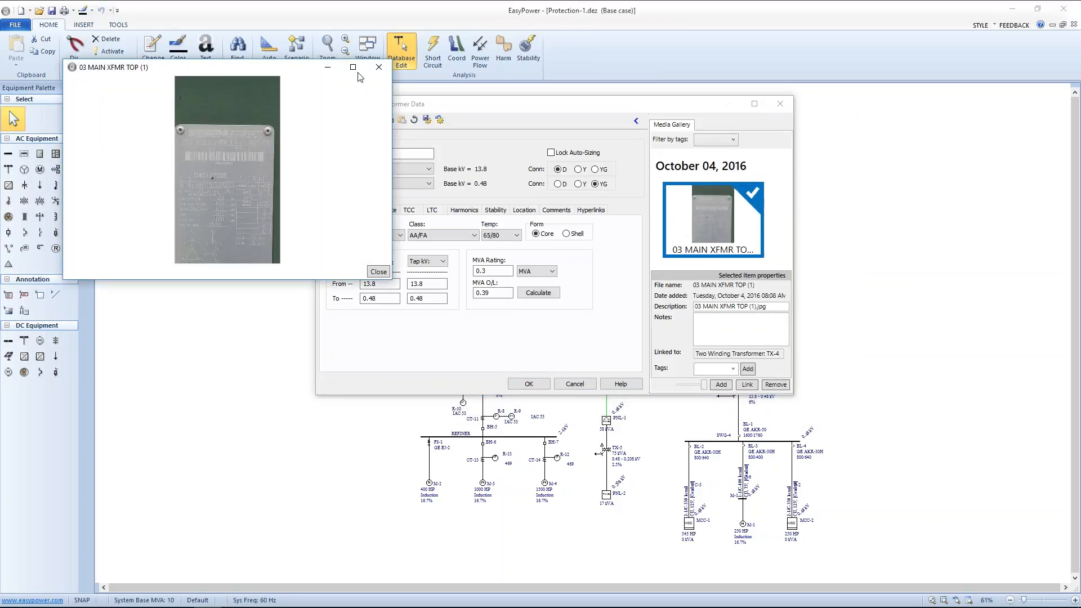
left_click(354, 68)
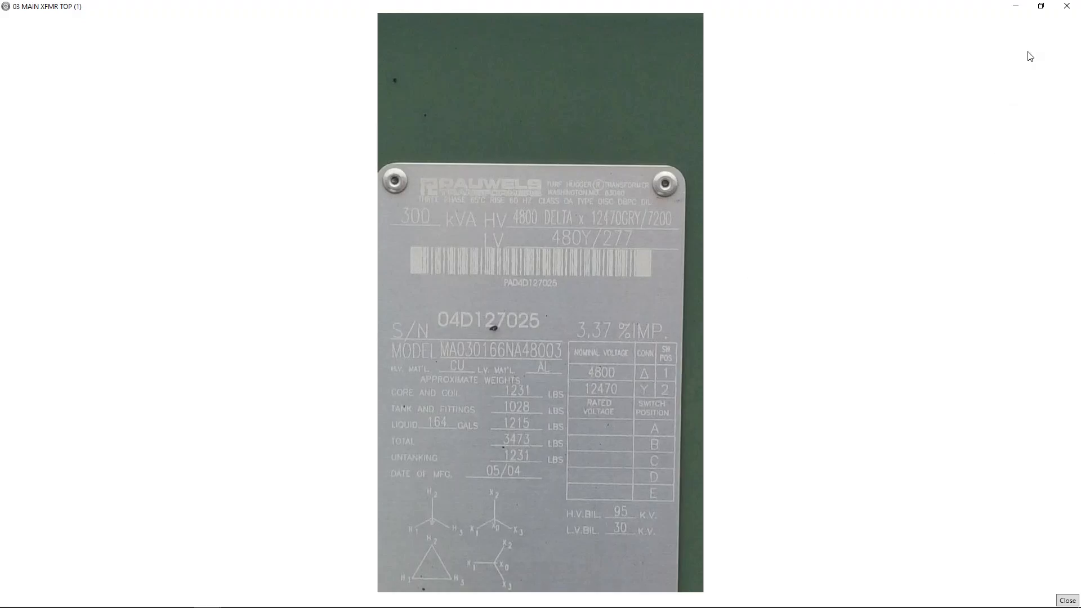
left_click(1067, 8)
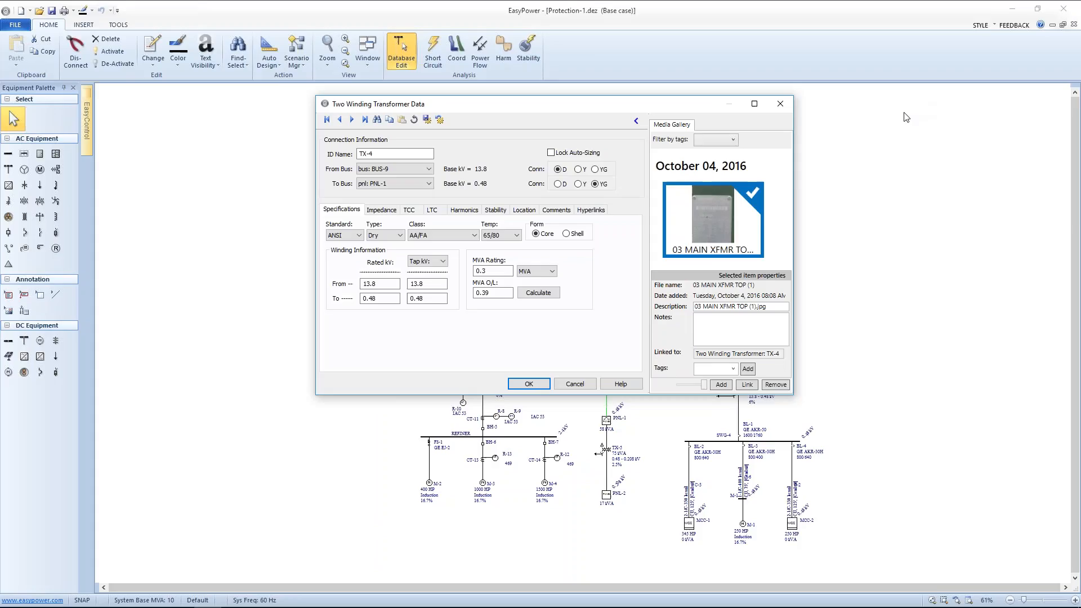
left_click(530, 386)
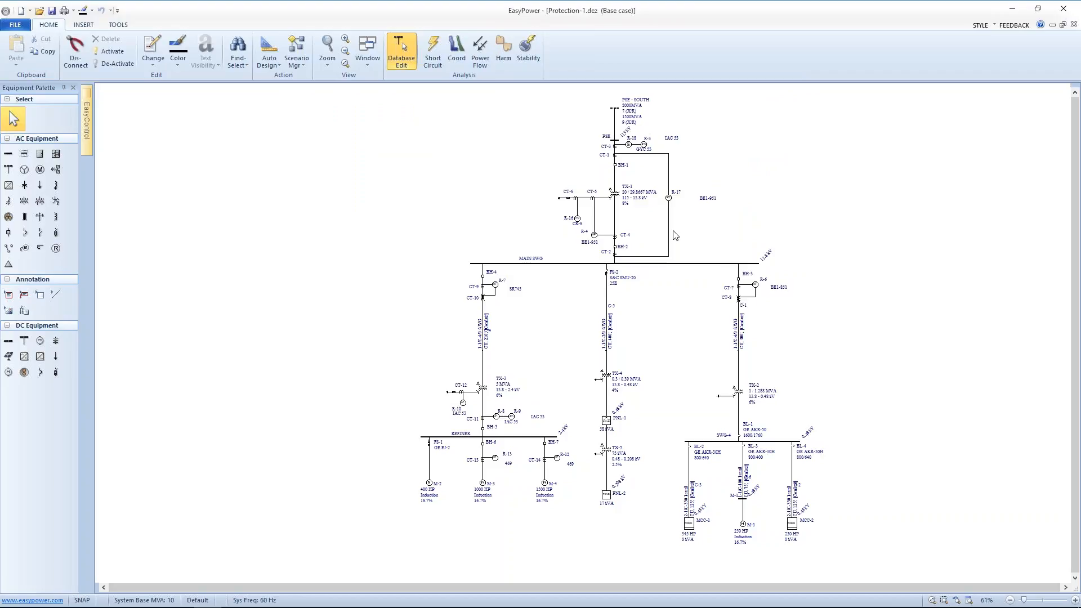
- Check the Media Gallery in the data of relay R-6 and close the relay data
left_click(755, 284)
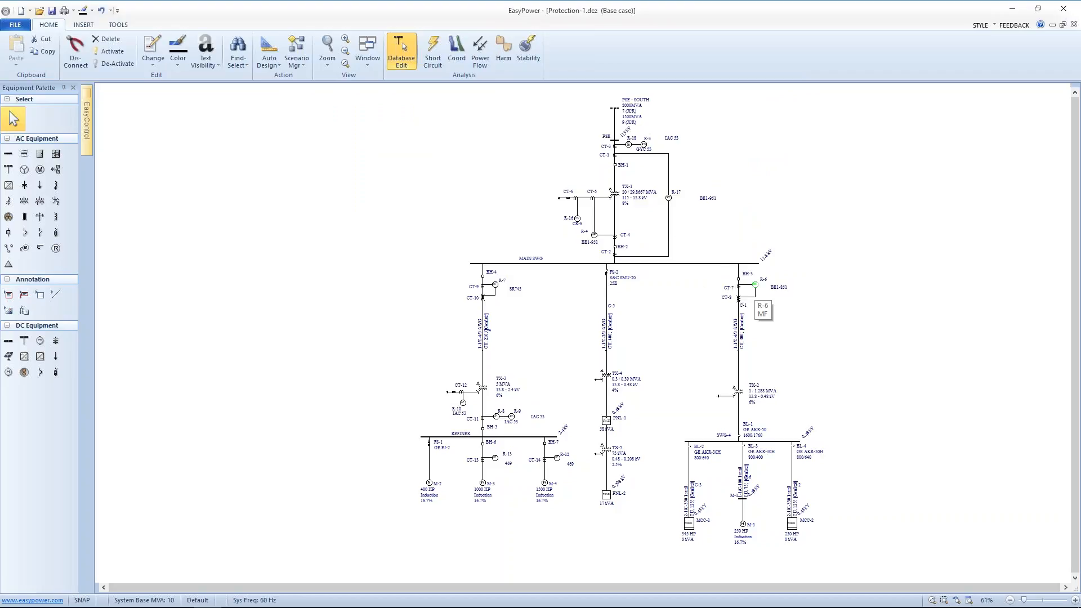
left_click(402, 43)
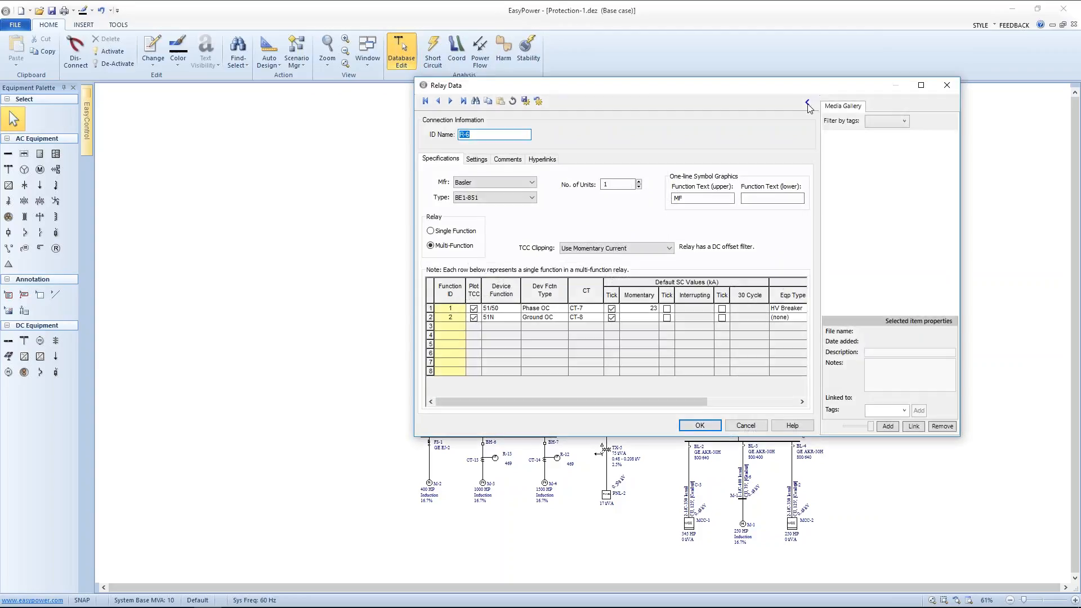
left_click(807, 104)
left_click(945, 87)
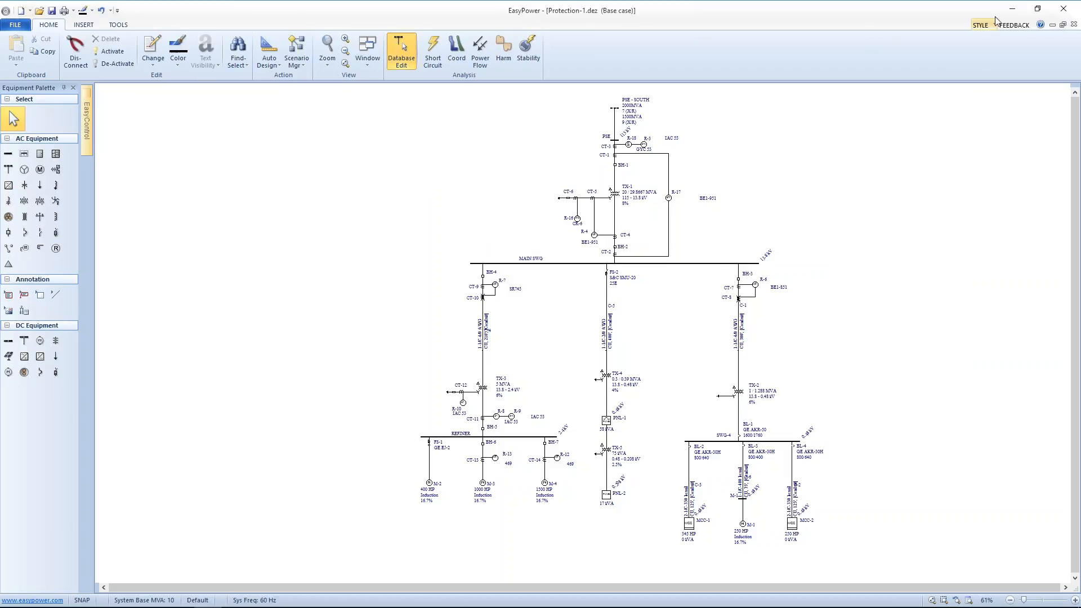
- Switch to the PowerPoint presentation and run the slide show from the EasyPower 9.8 slide to the EasyControls slide
left_click(1011, 13)
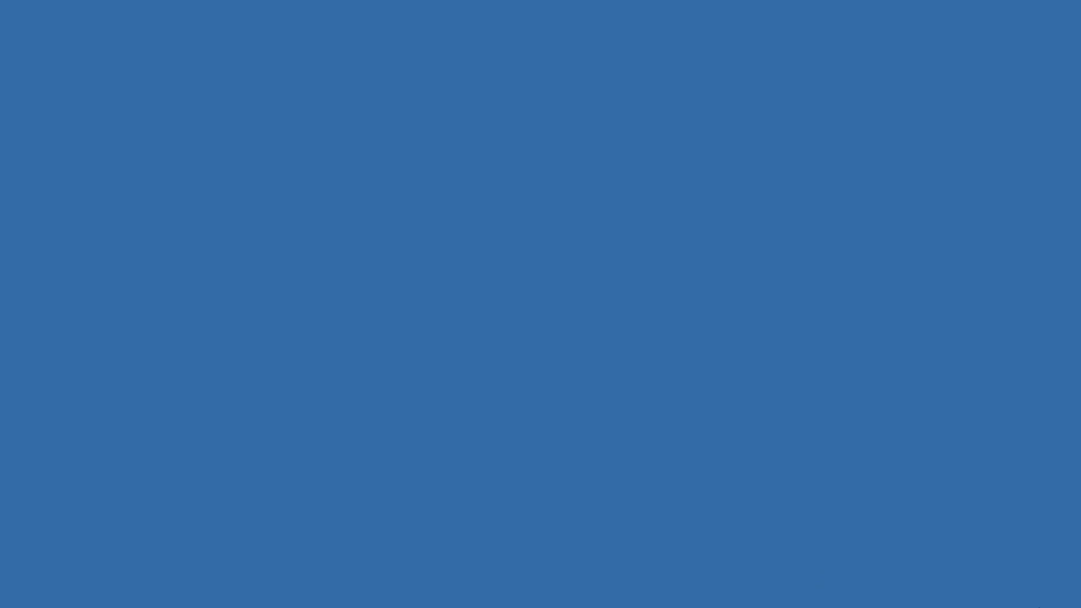
key("alt+Tab")
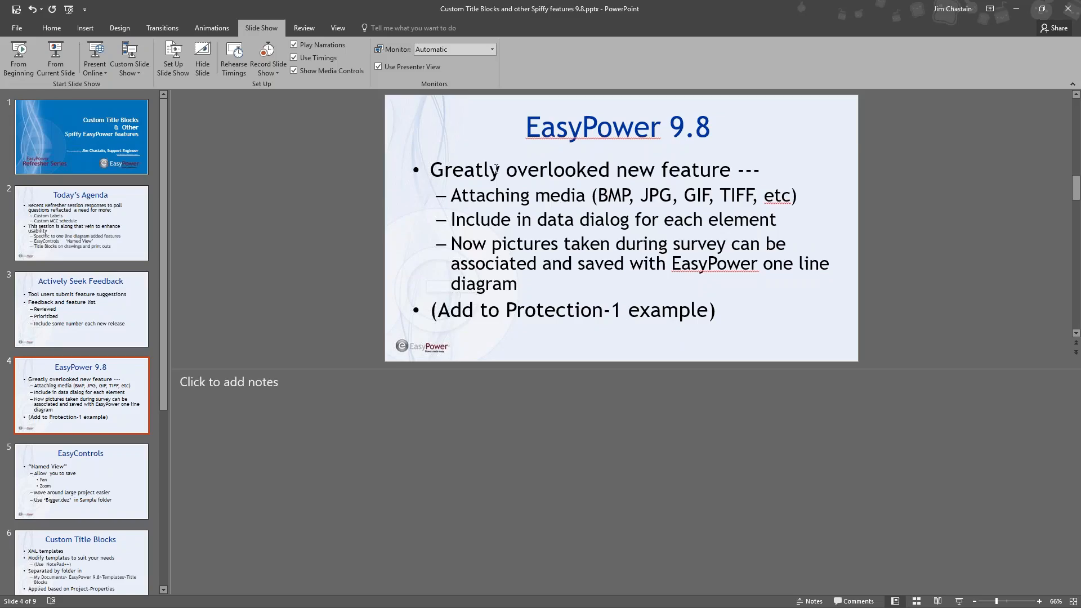
left_click(55, 48)
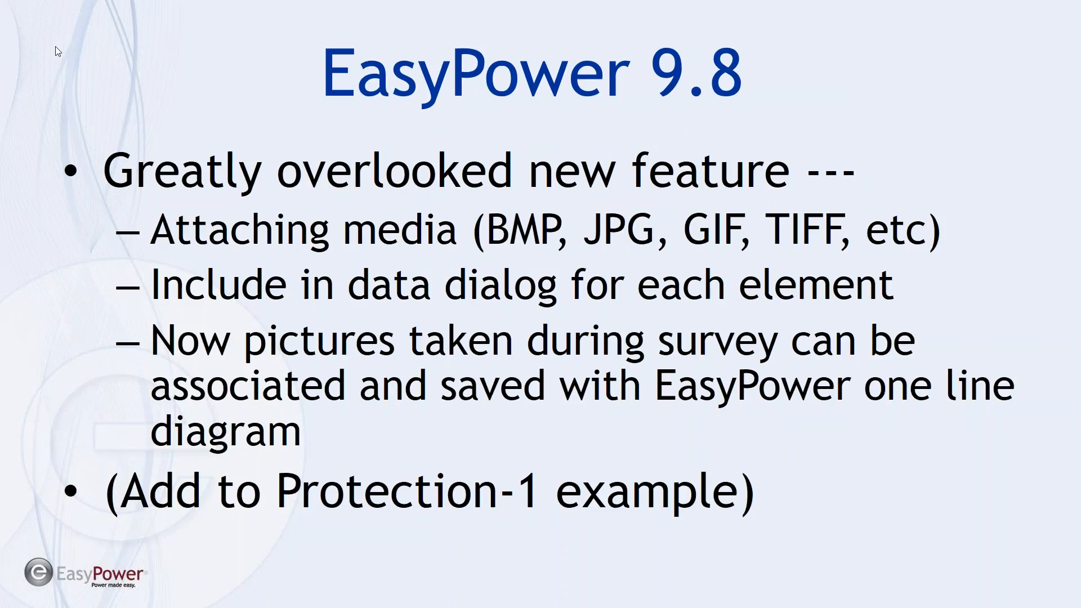
left_click(288, 209)
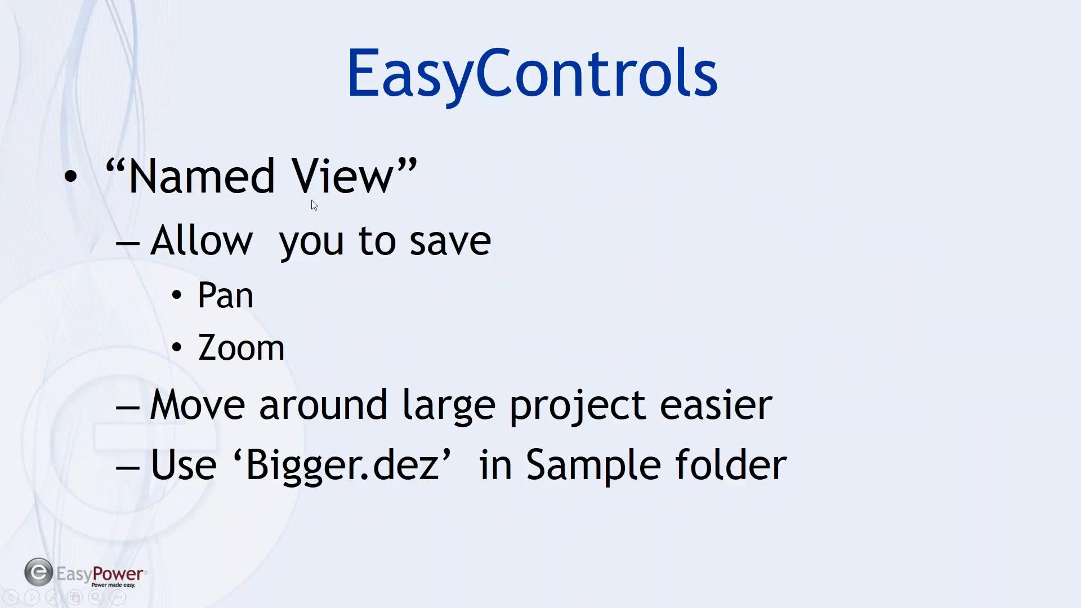
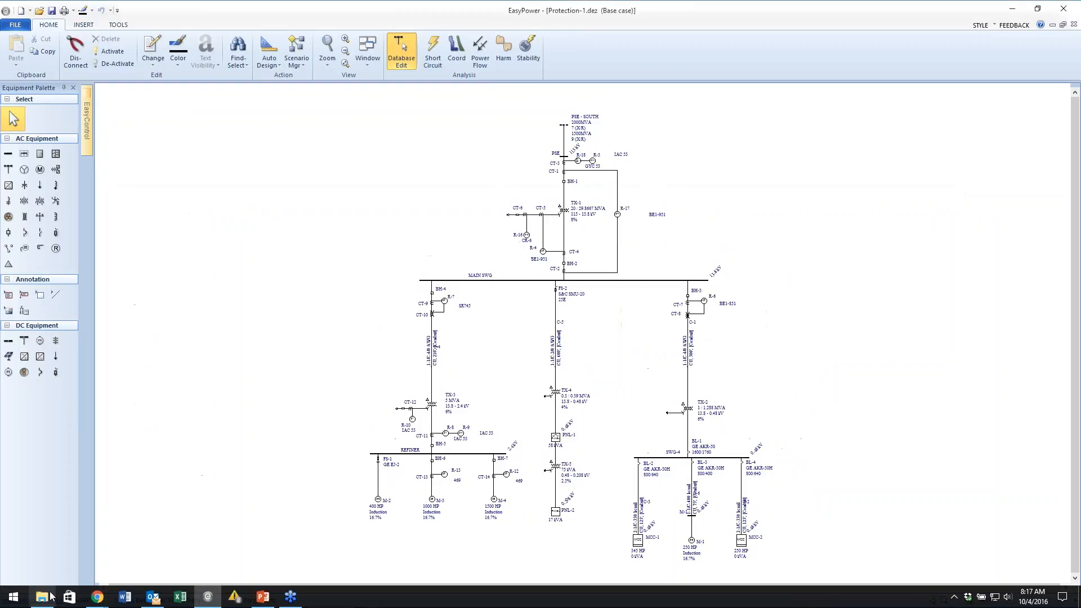
- Browse File Explorer to the Templates folder within Documents > EasyPower 9.8 to see the schedule template files
left_click(42, 598)
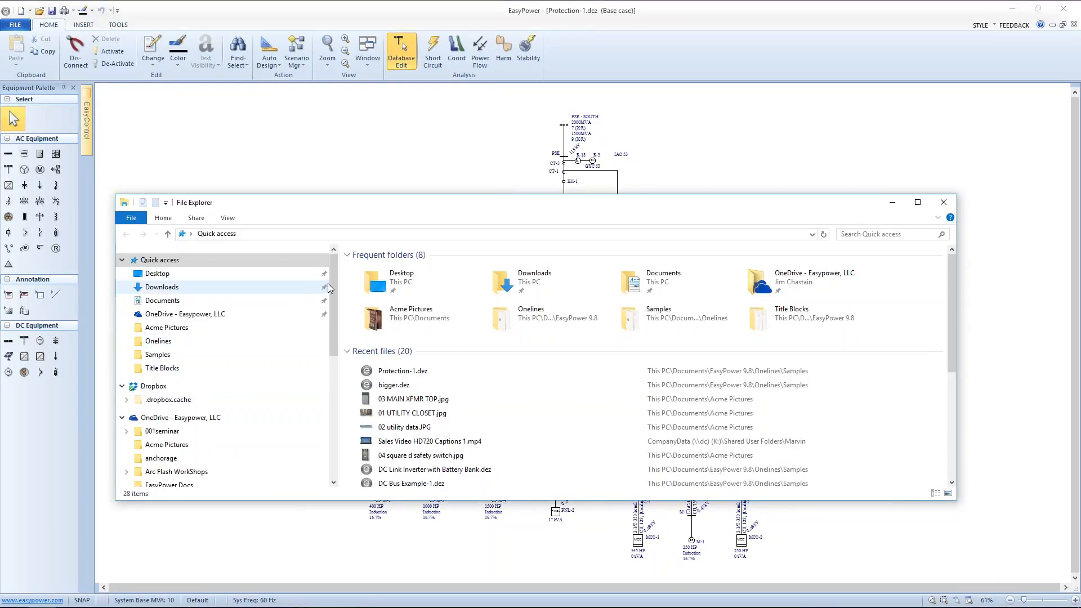
scroll(264, 327, "down", 3)
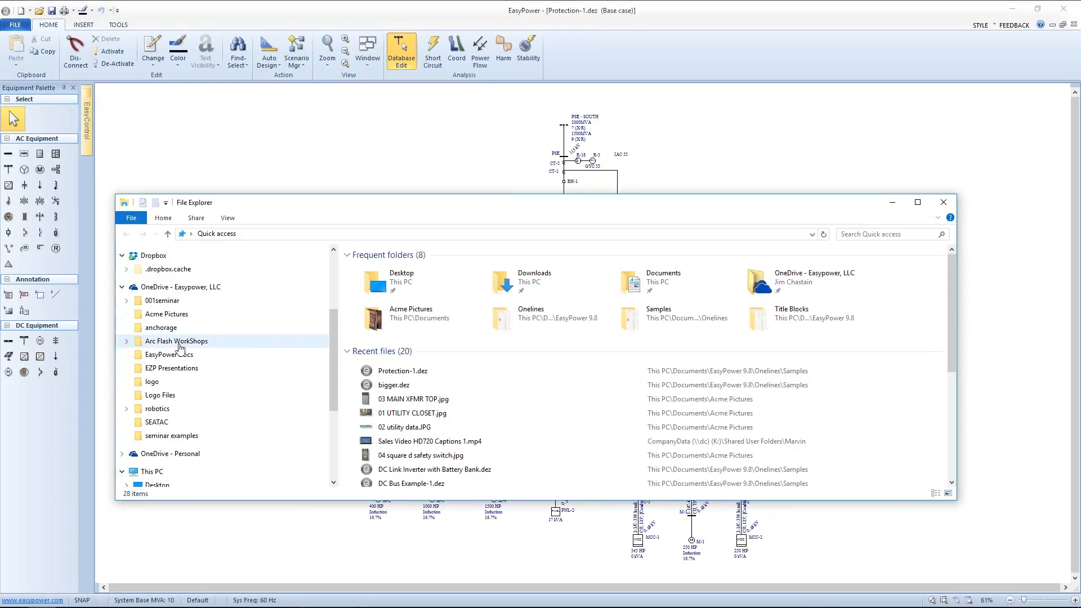
scroll(197, 366, "down", 1)
left_click(145, 481)
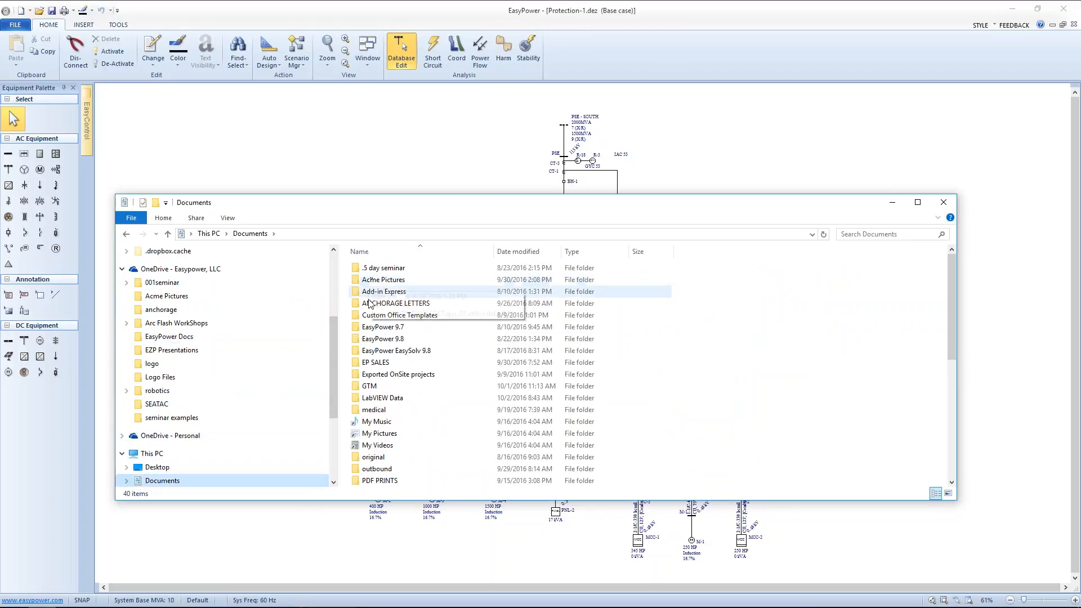
double_click(356, 339)
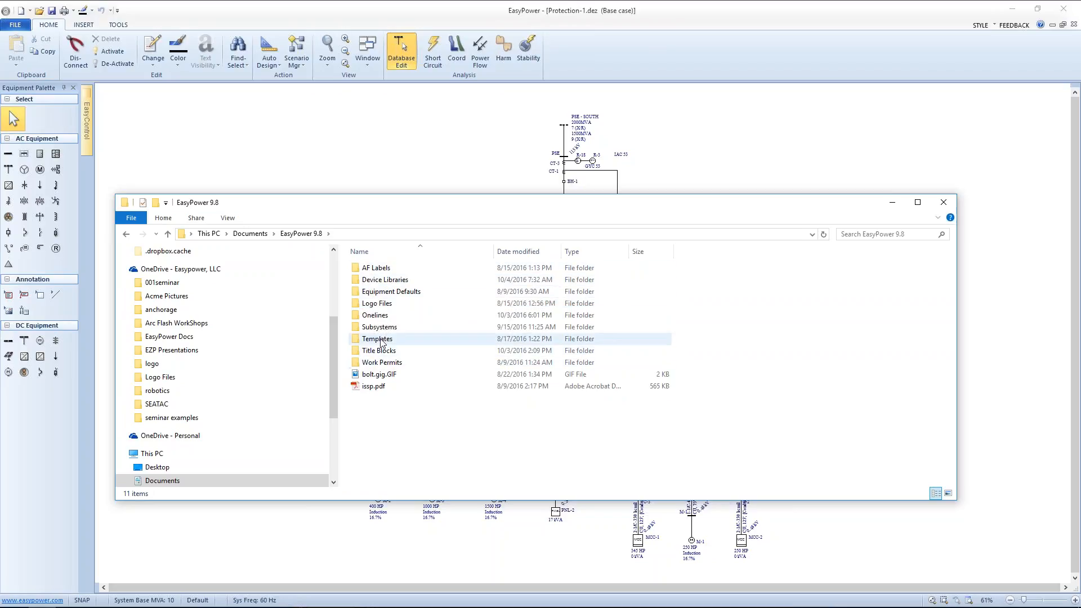
left_click(356, 340)
double_click(356, 340)
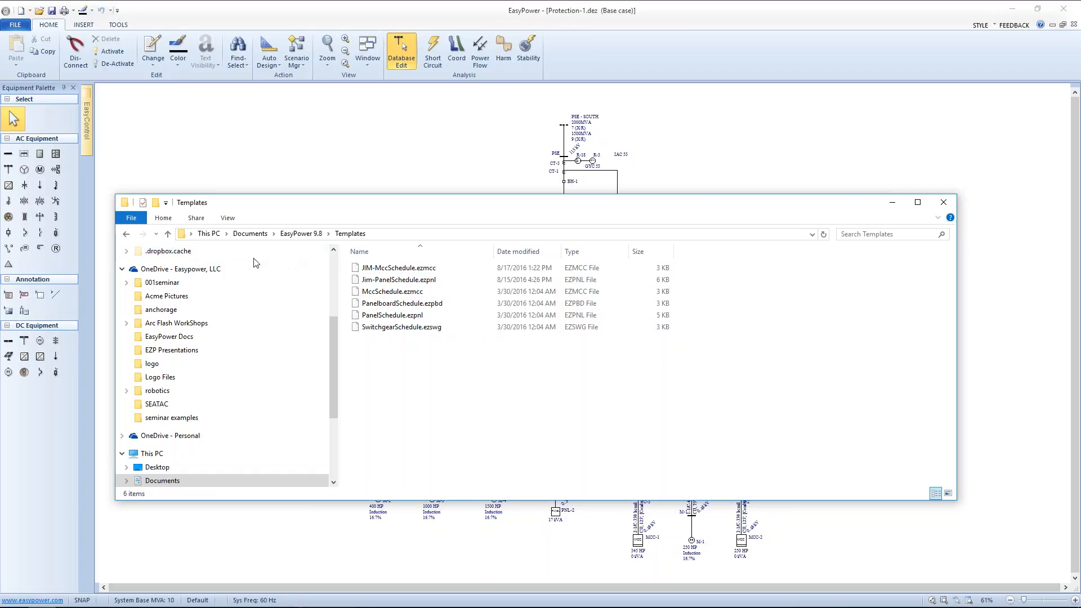
- View the files in the EasyPower 9.8 Title Blocks folder, return to its parent folder and minimize File Explorer
left_click(168, 234)
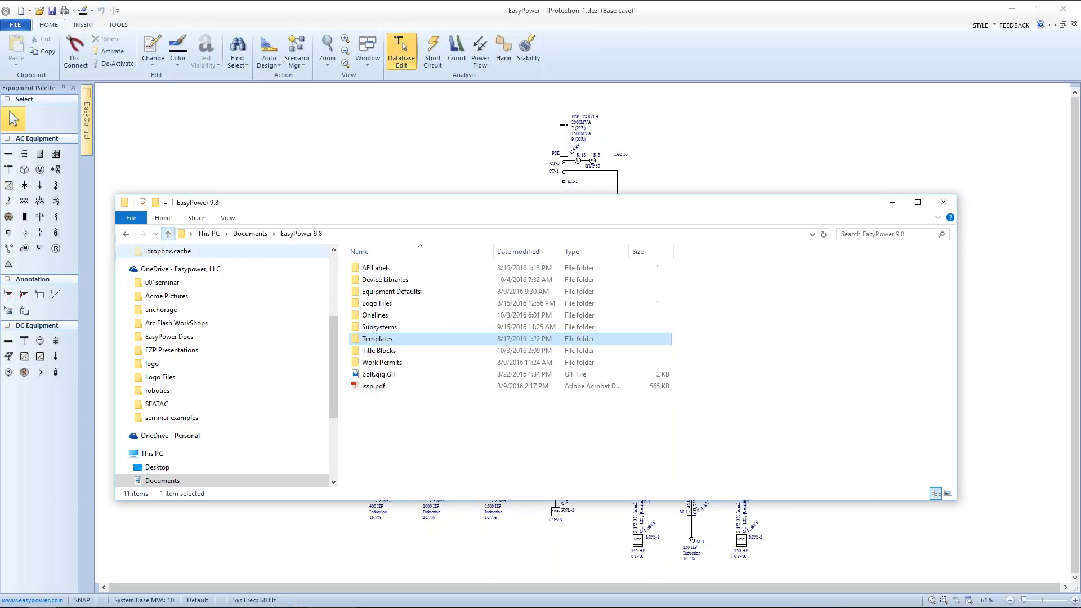
double_click(361, 351)
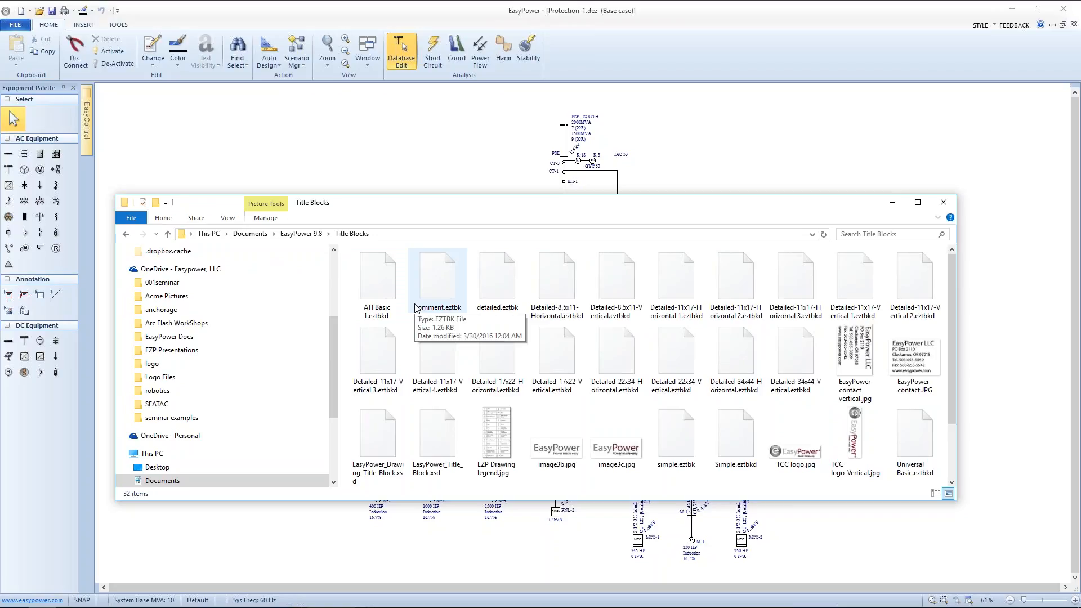
left_click(168, 234)
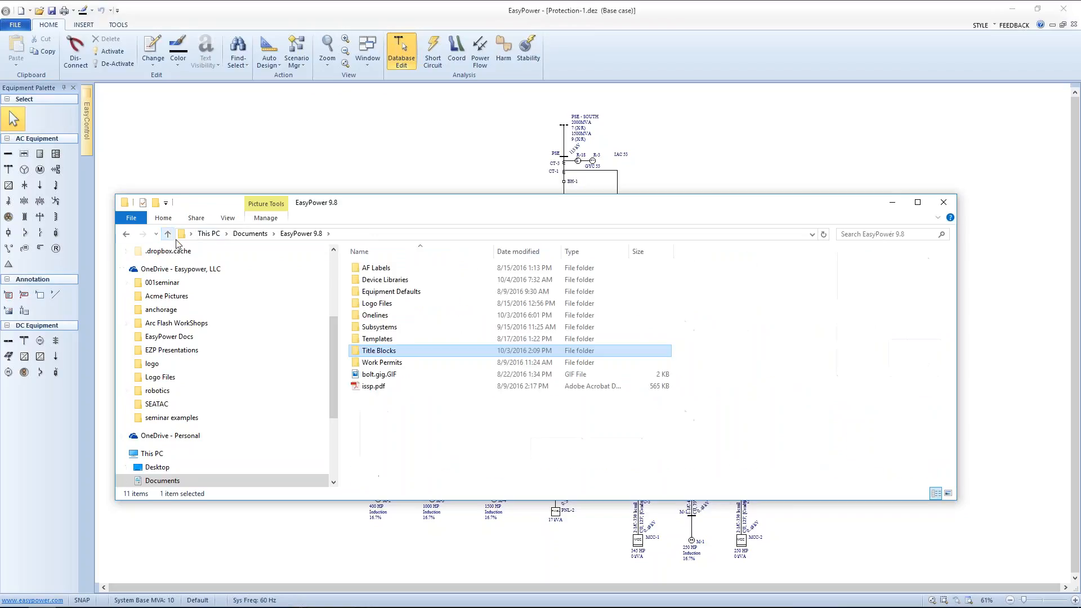
left_click(892, 202)
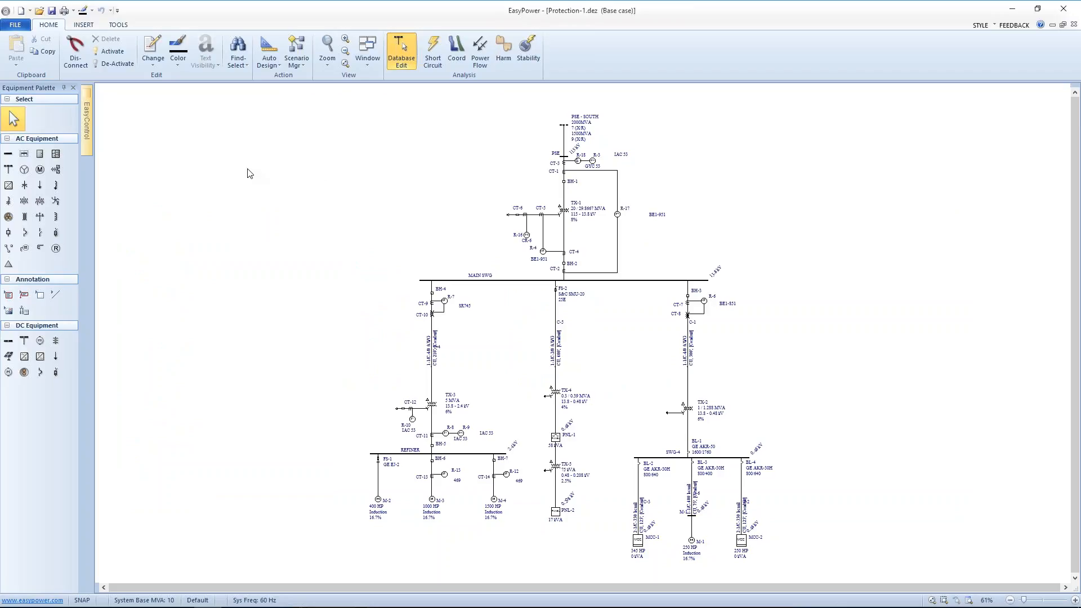
- Review the project name, device library and schedule template settings in the Protection-1 file properties
left_click(399, 48)
left_click(17, 25)
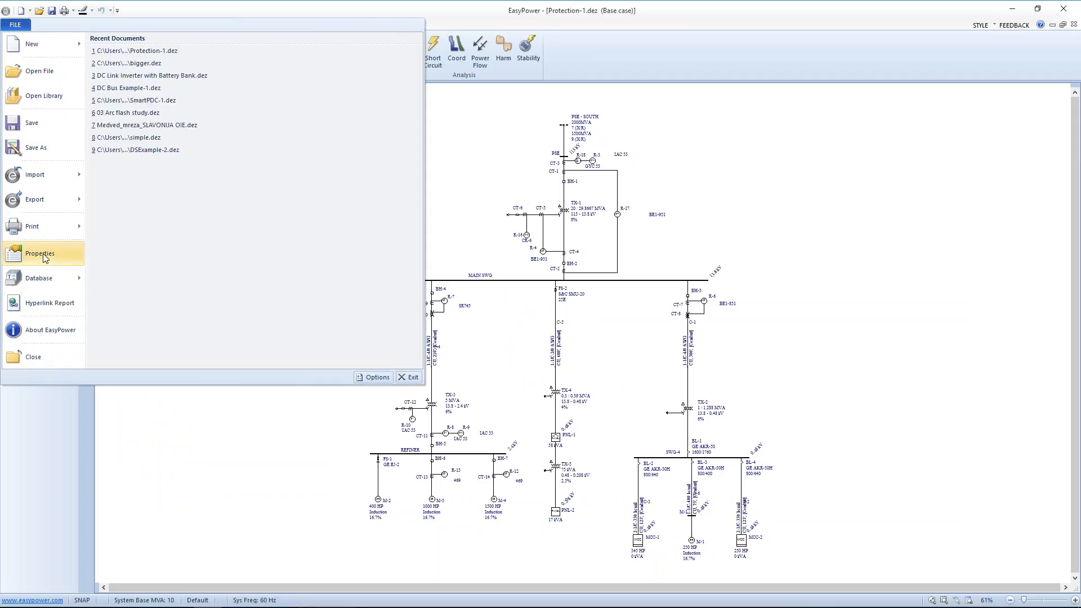
left_click(34, 254)
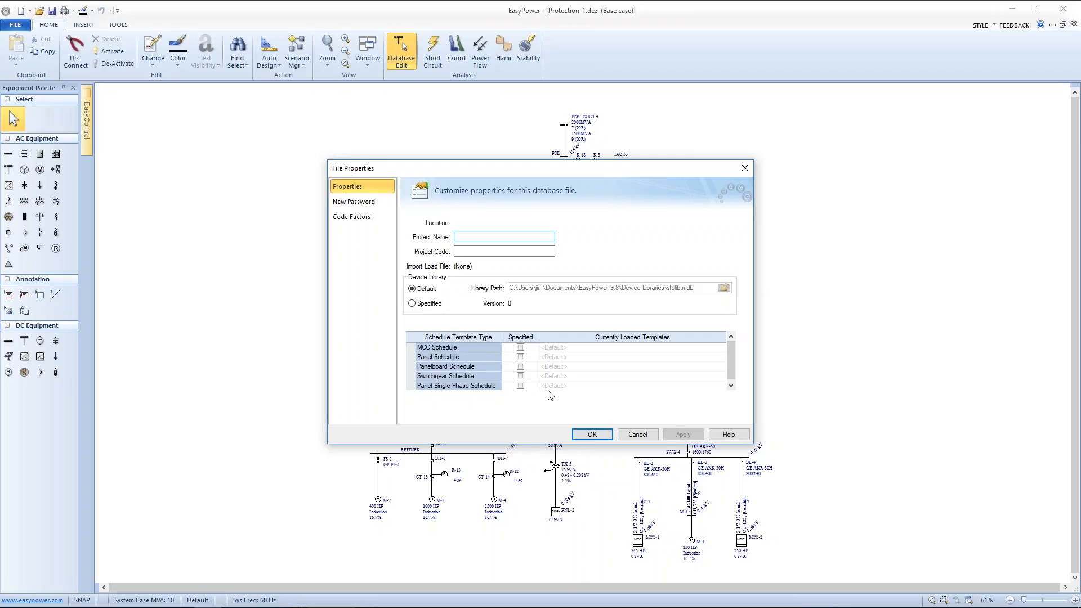
left_click(587, 435)
left_click(438, 280)
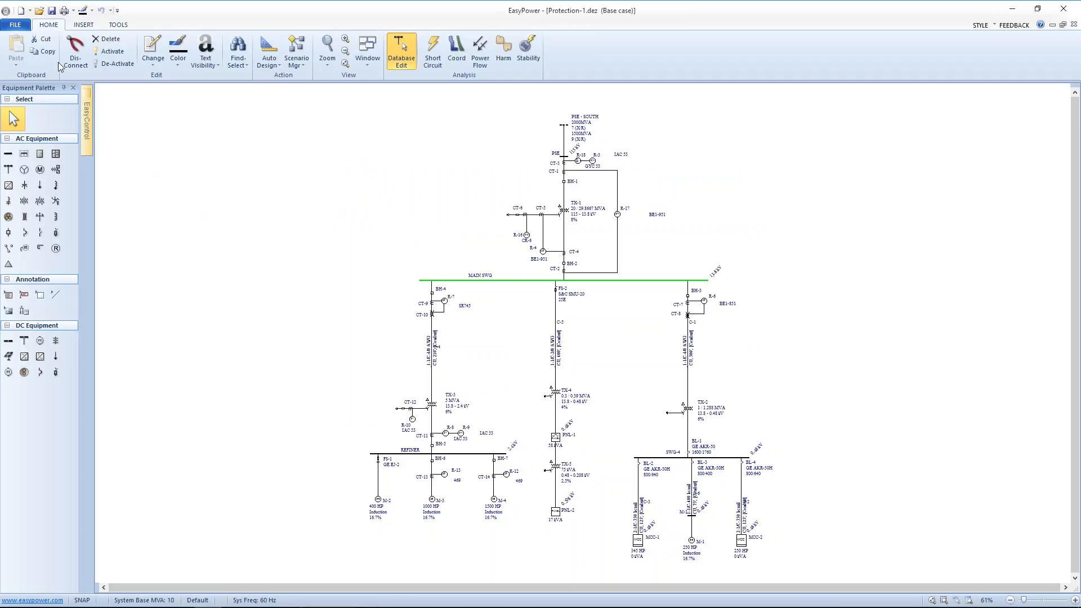
left_click(15, 25)
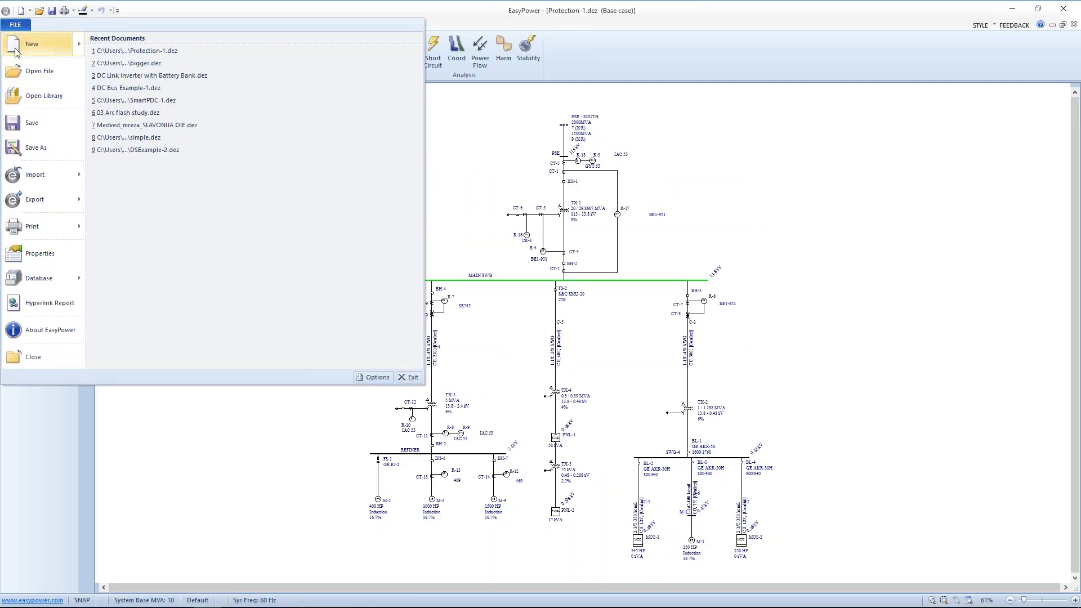
left_click(34, 252)
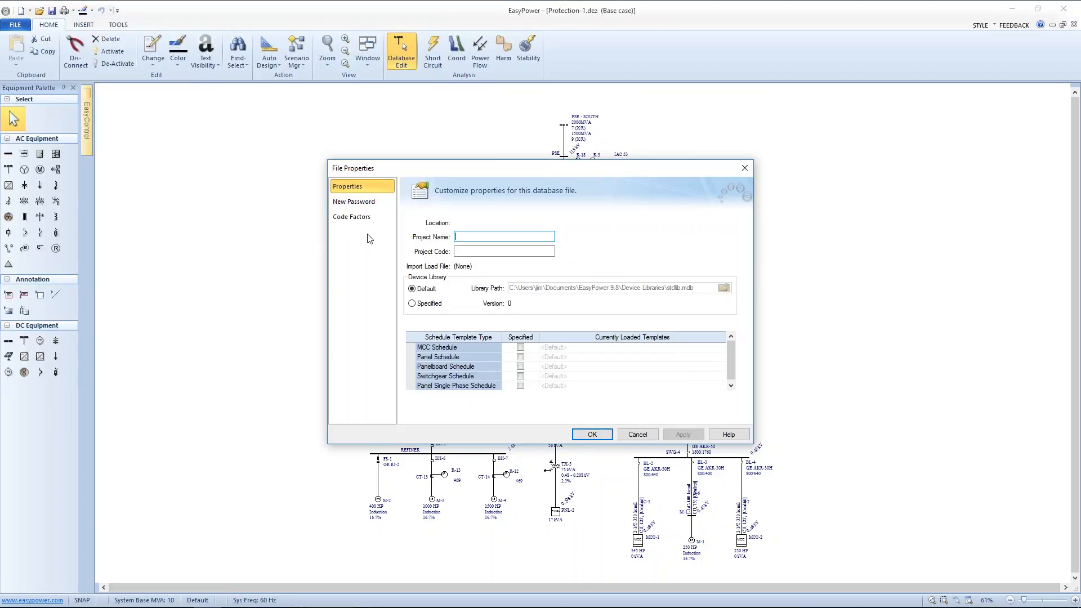
left_click(587, 436)
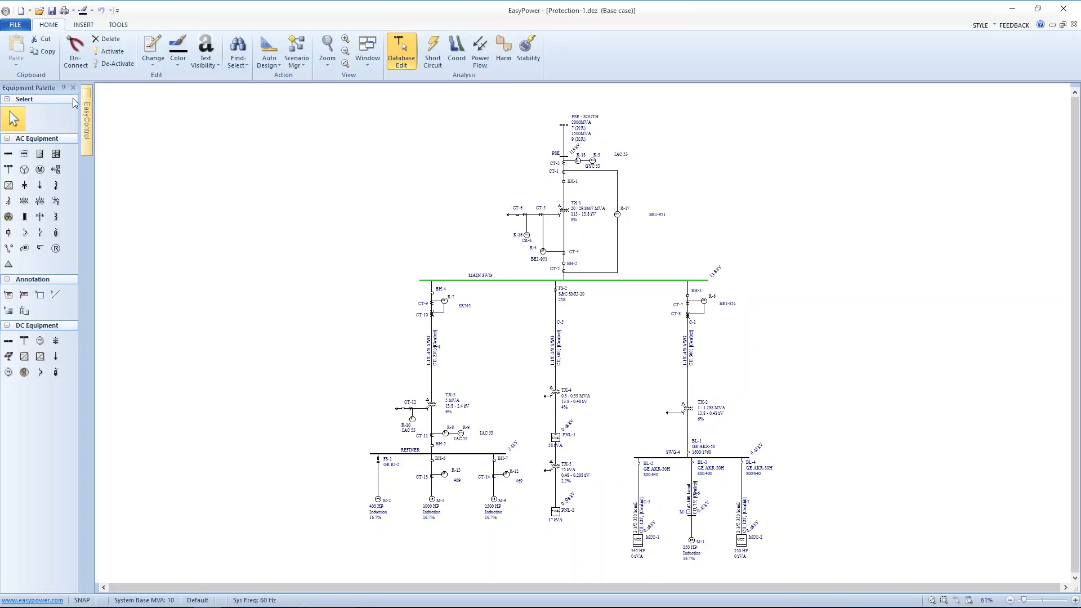
- Try setting the device library to Specified in the file properties and cancel the change
left_click(15, 25)
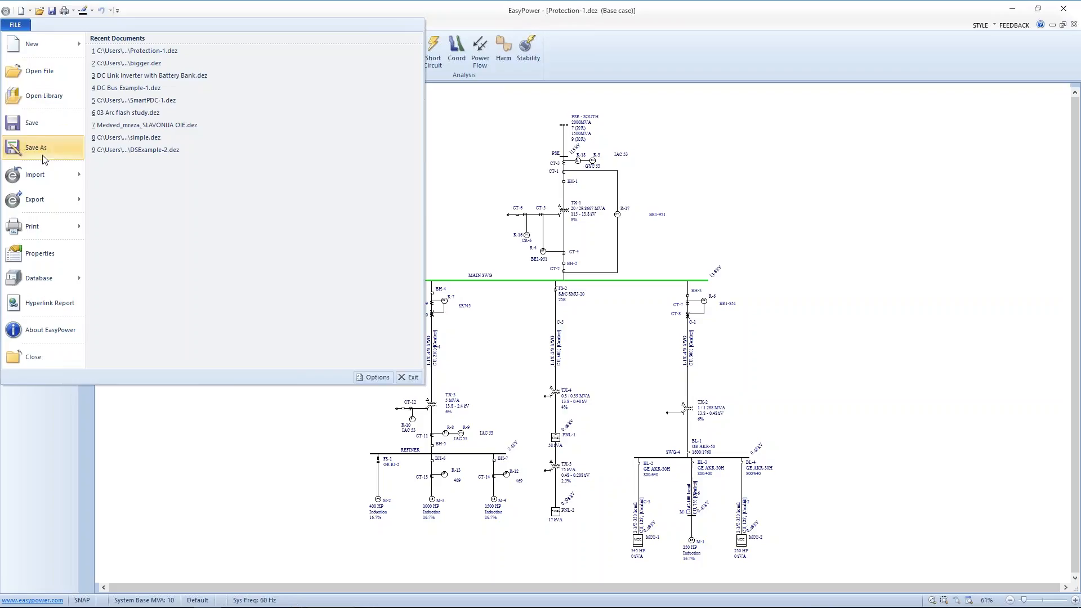
left_click(34, 254)
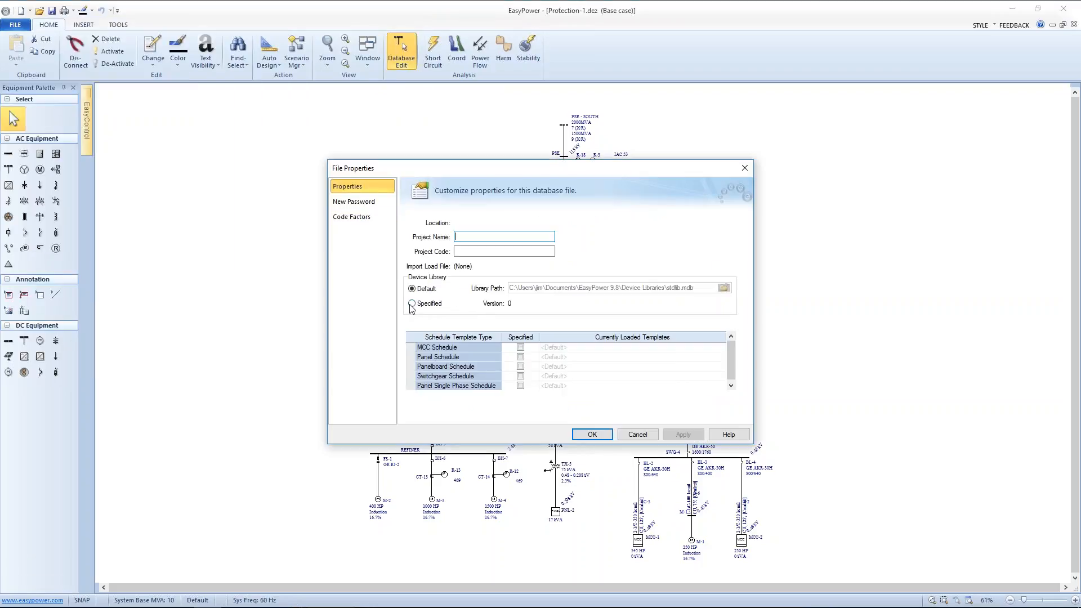
left_click(412, 304)
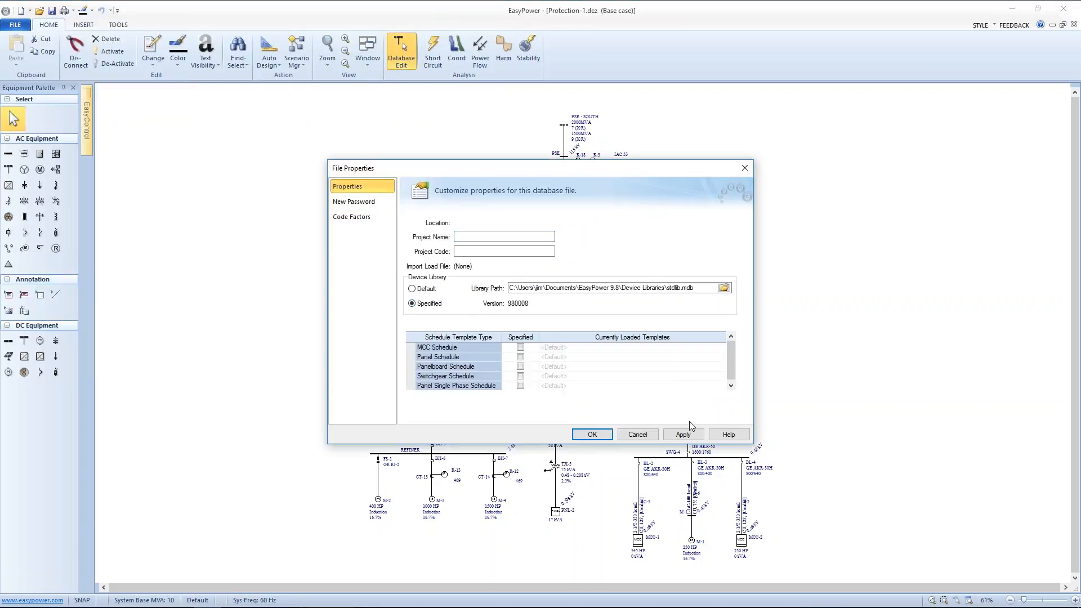
left_click(641, 436)
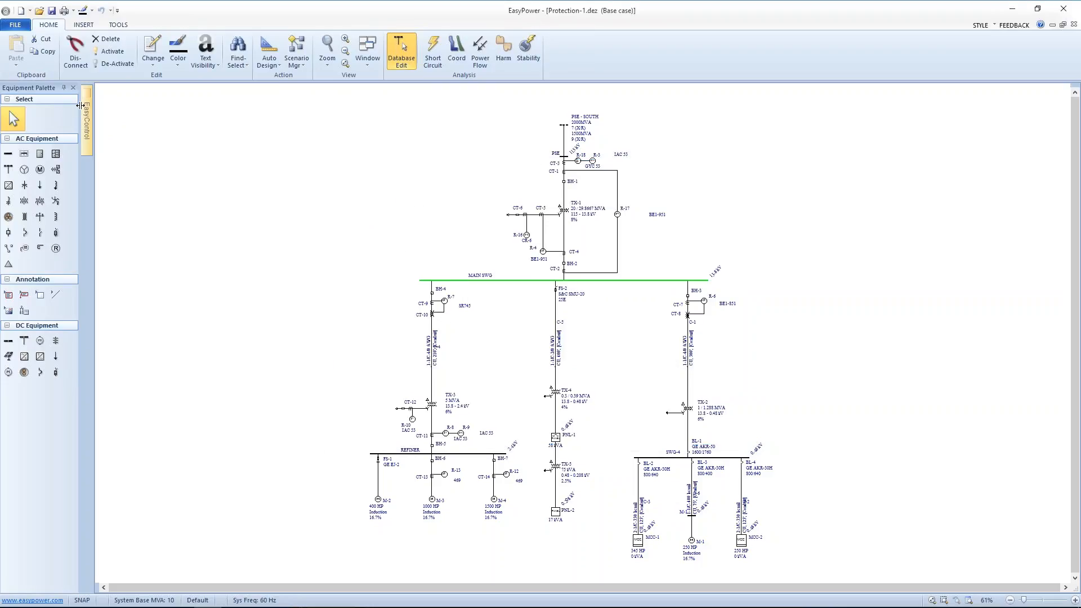
- Create a new drawing from the branch between TX-4 and PNL-2, and move the branch down and right on its sheet
mouse_move(86, 117)
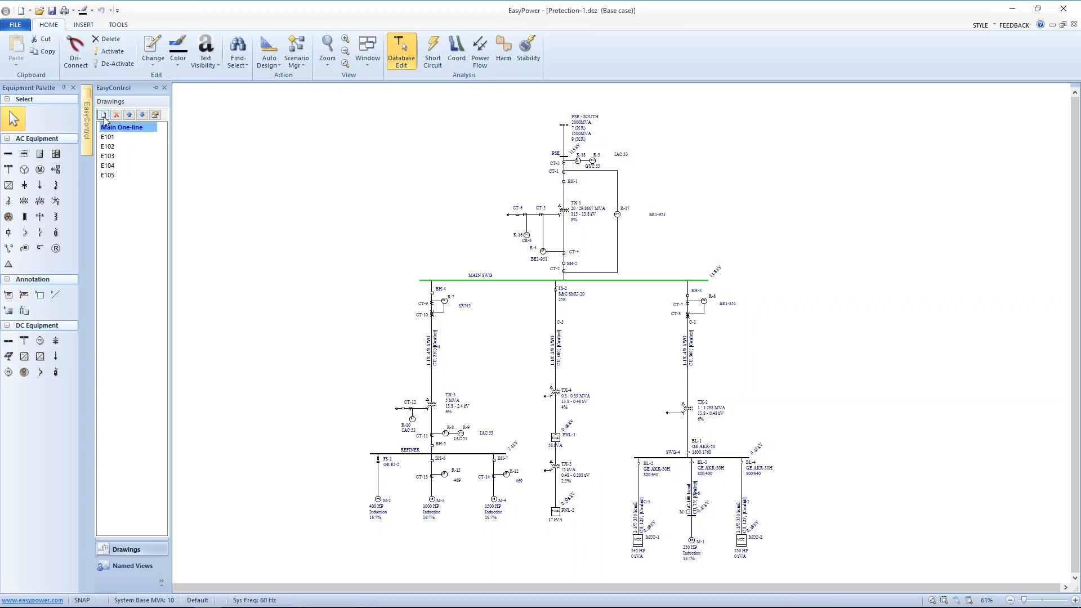
left_click(311, 214)
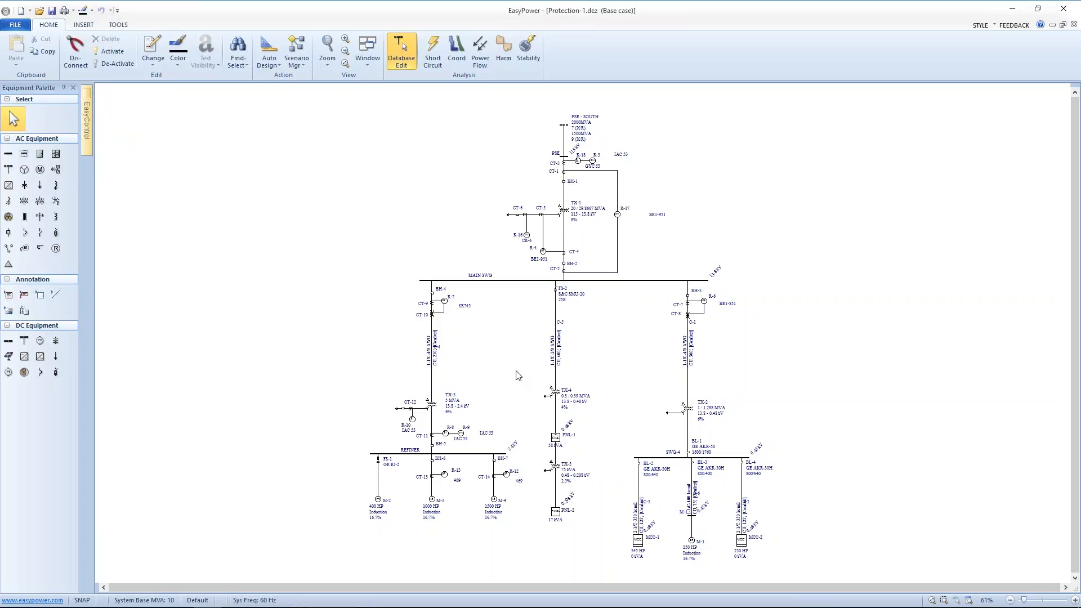
scroll(518, 375, "down", 3)
scroll(548, 400, "up", 3)
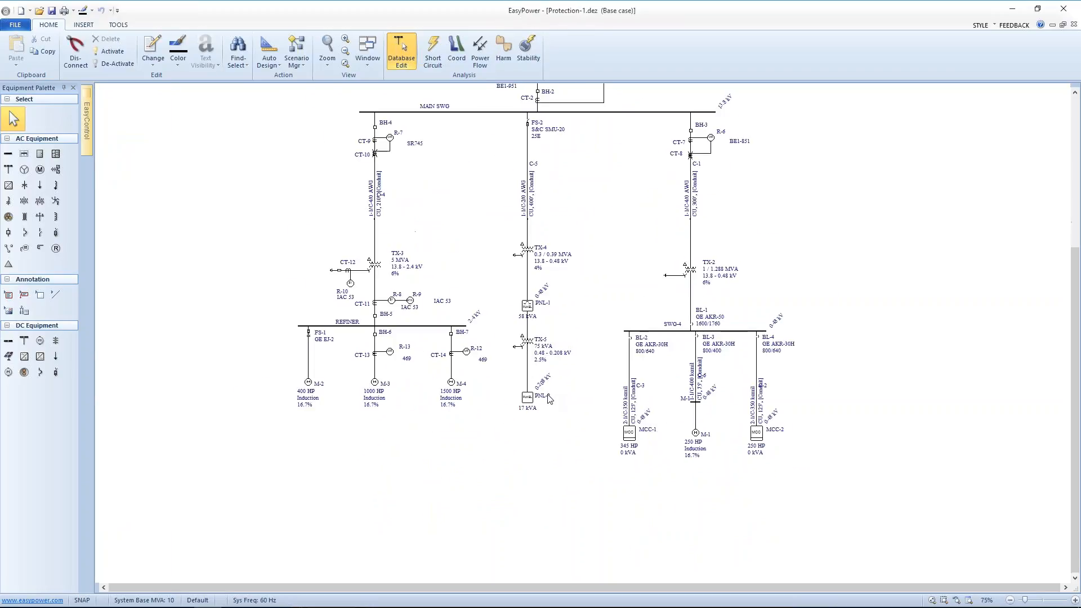
left_click_drag(500, 262, 585, 425)
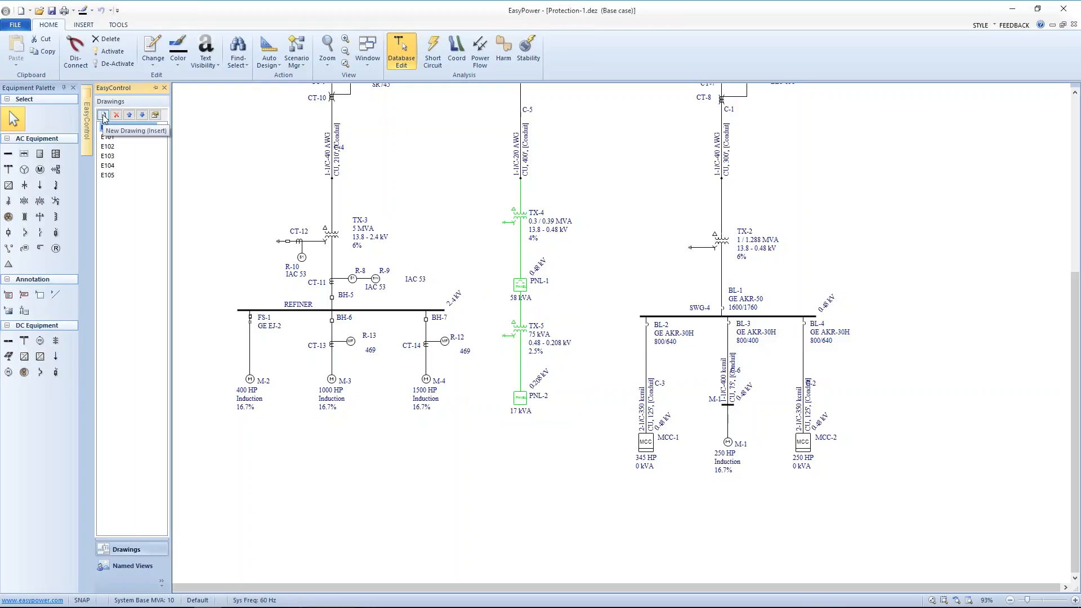
left_click(103, 116)
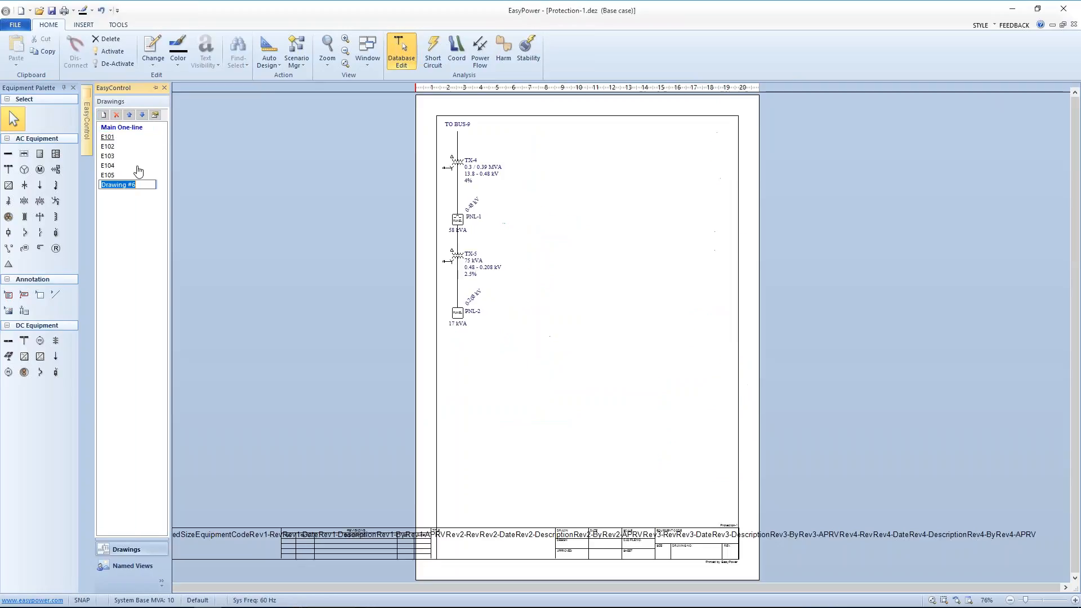
left_click_drag(429, 124, 543, 331)
left_click_drag(469, 219, 505, 256)
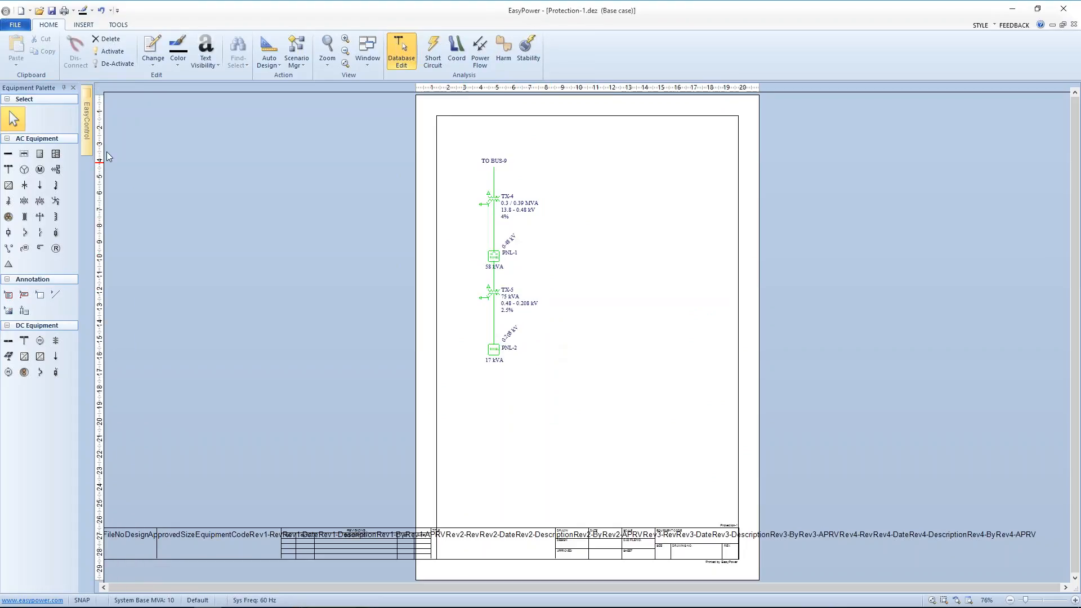
- Open drawing E101 from the project's drawings
mouse_move(90, 127)
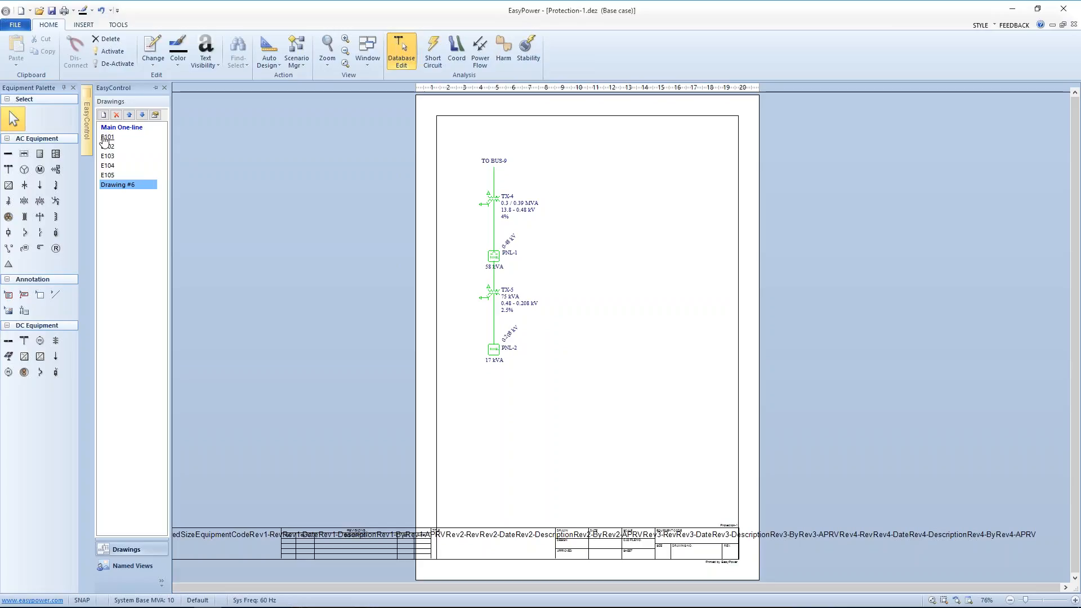
left_click(105, 137)
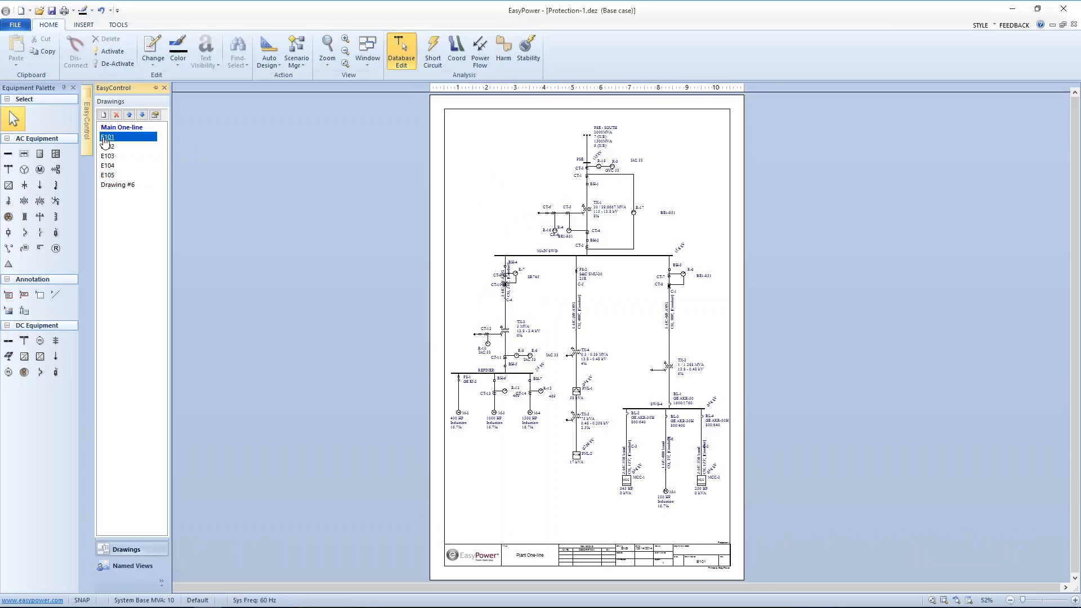
- Open the title block settings in E101's drawing properties, keeping the sheet's title block in view beside the dialog
left_click(25, 26)
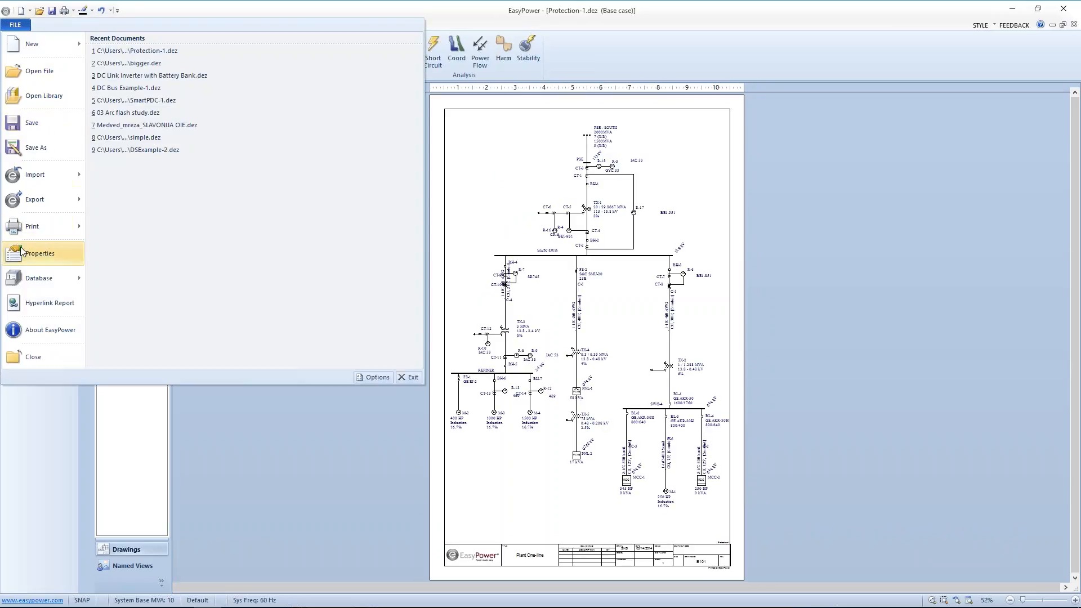
left_click(21, 254)
left_click(387, 203)
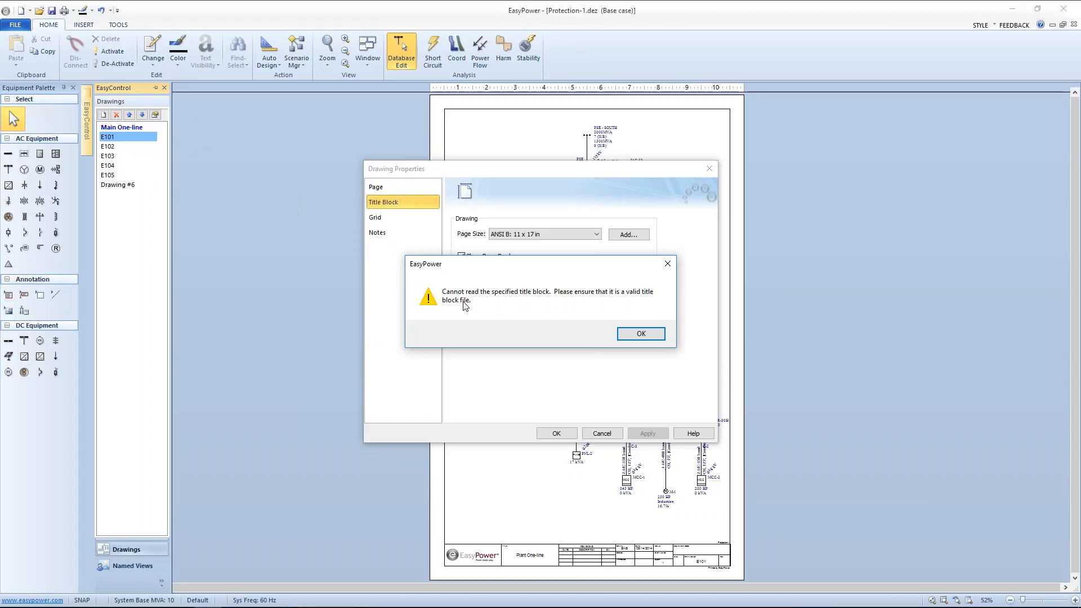
left_click(640, 334)
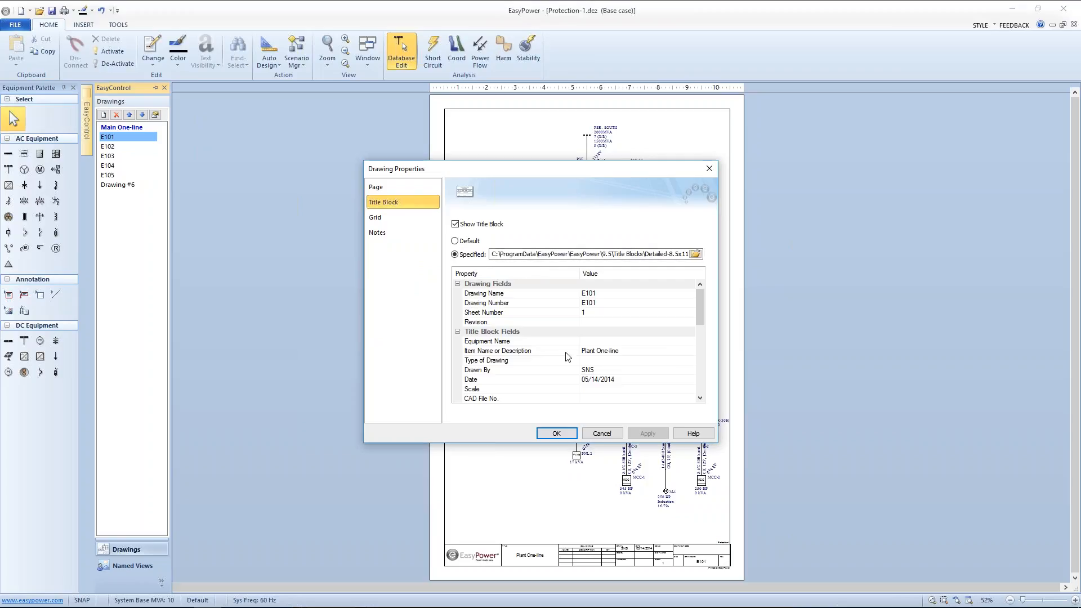
mouse_move(537, 176)
left_mouse_down()
mouse_move(413, 178)
mouse_move(376, 161)
left_mouse_up()
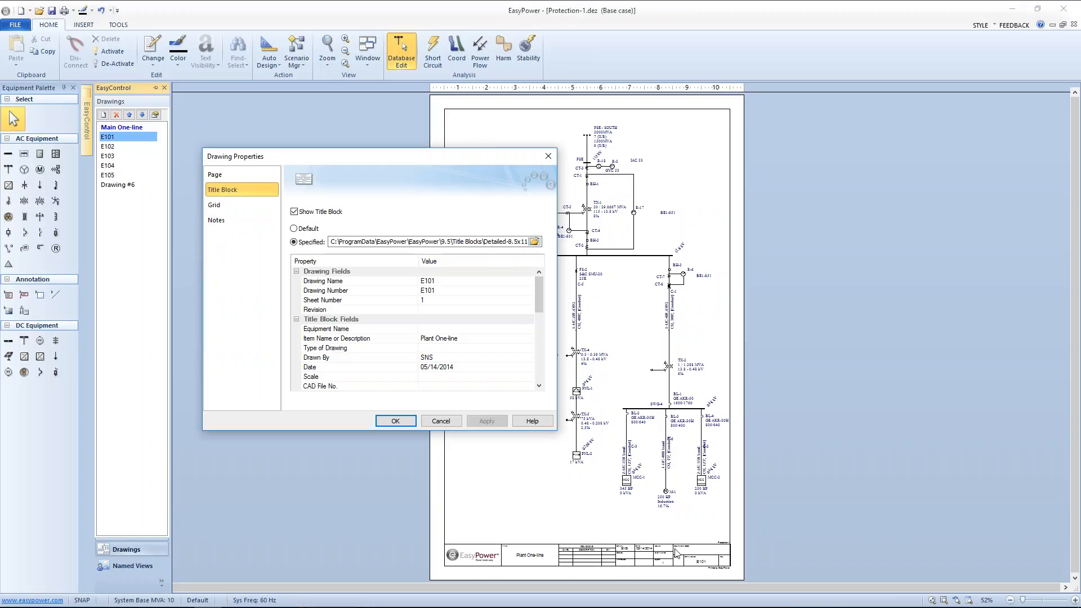
- Set E101's specified title block to Detailed-8.5x11-Horizontal.eztbkd from Documents\EasyPower 9.8\Title Blocks and check it on the sheet
left_click(533, 243)
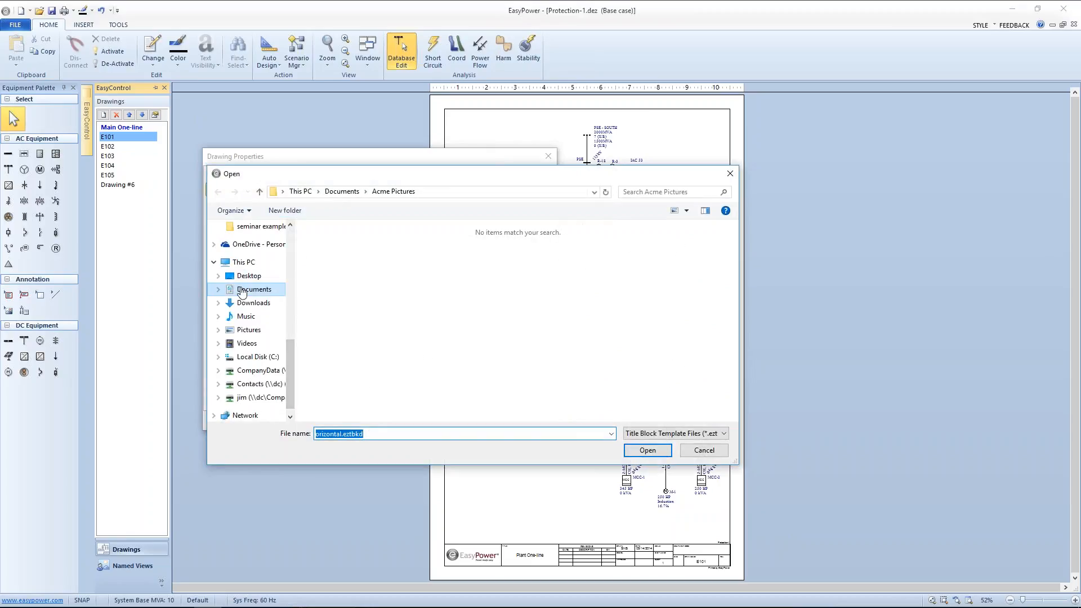
left_click(241, 290)
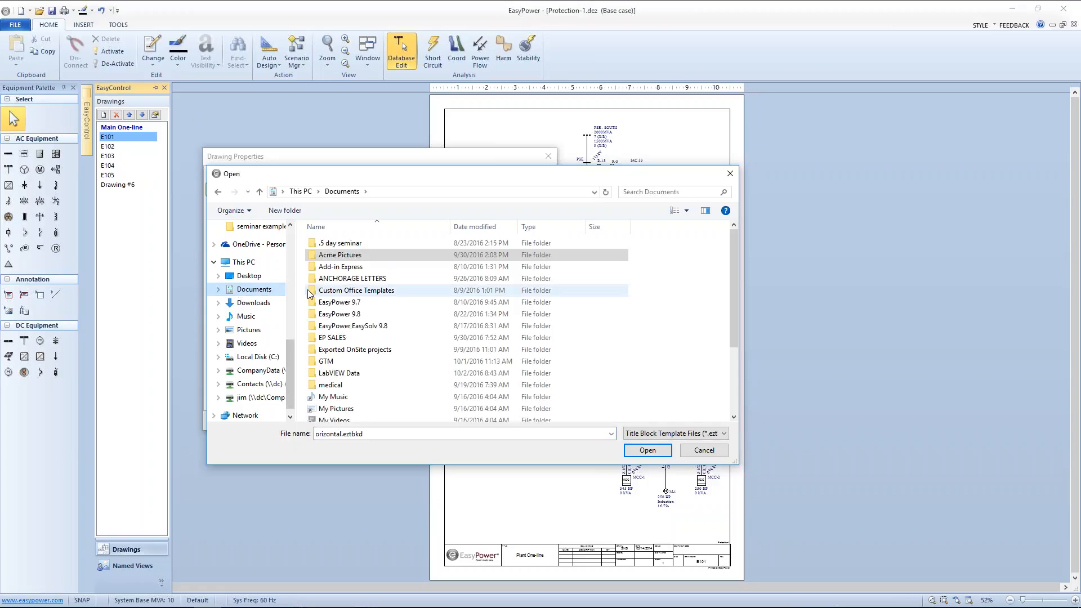
left_click(315, 316)
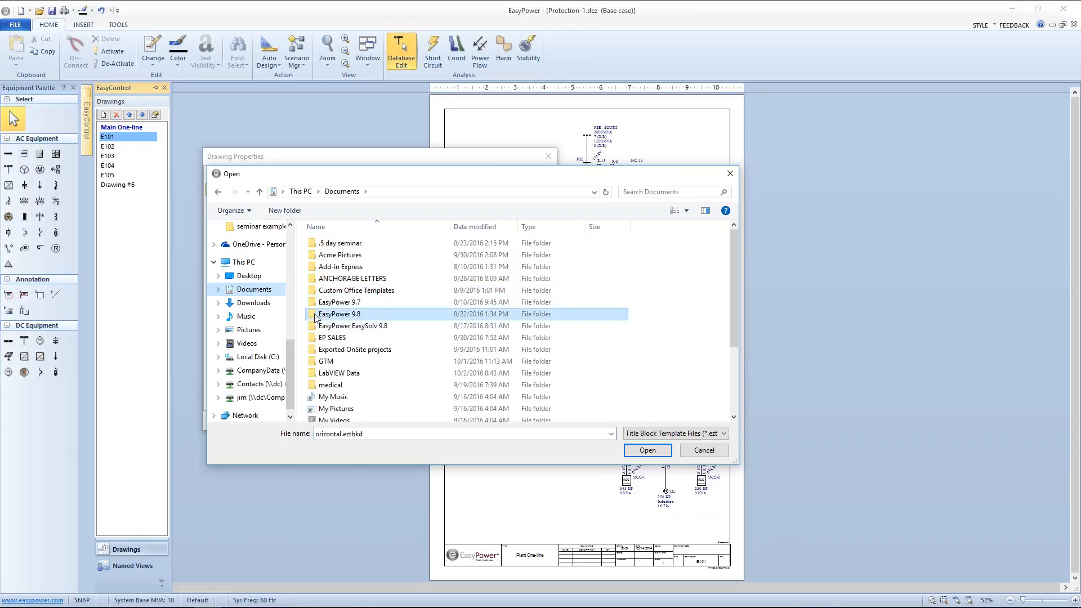
double_click(316, 316)
double_click(332, 325)
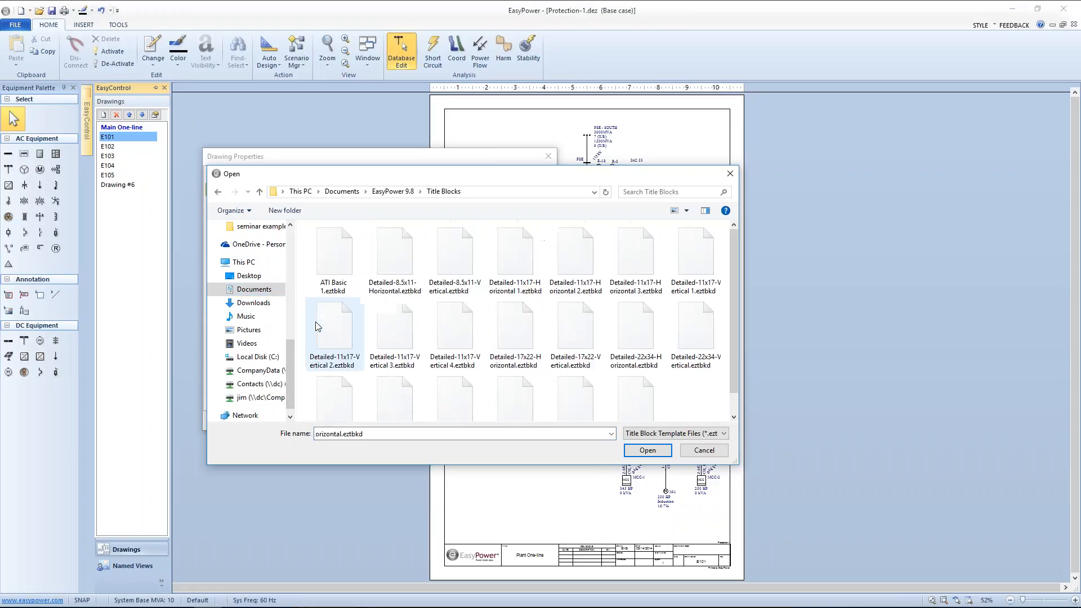
left_click(396, 270)
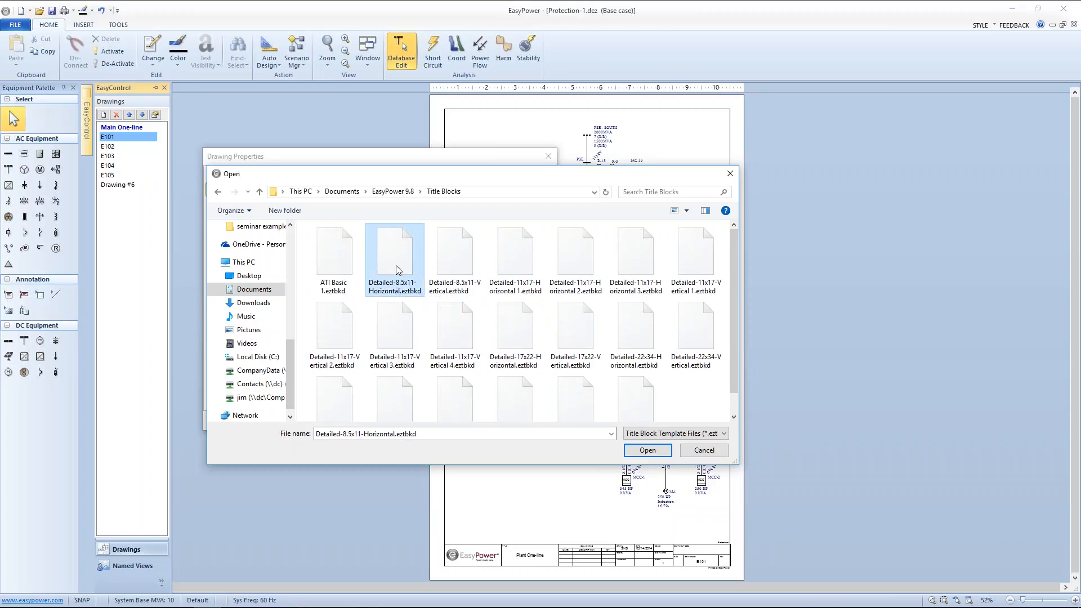
left_click(646, 450)
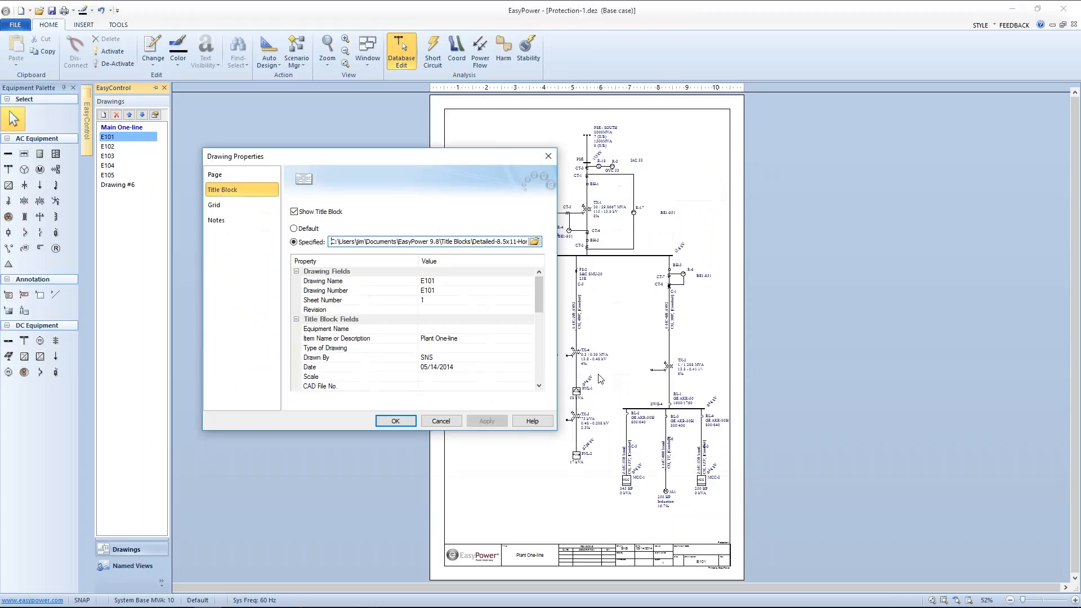
left_click(394, 420)
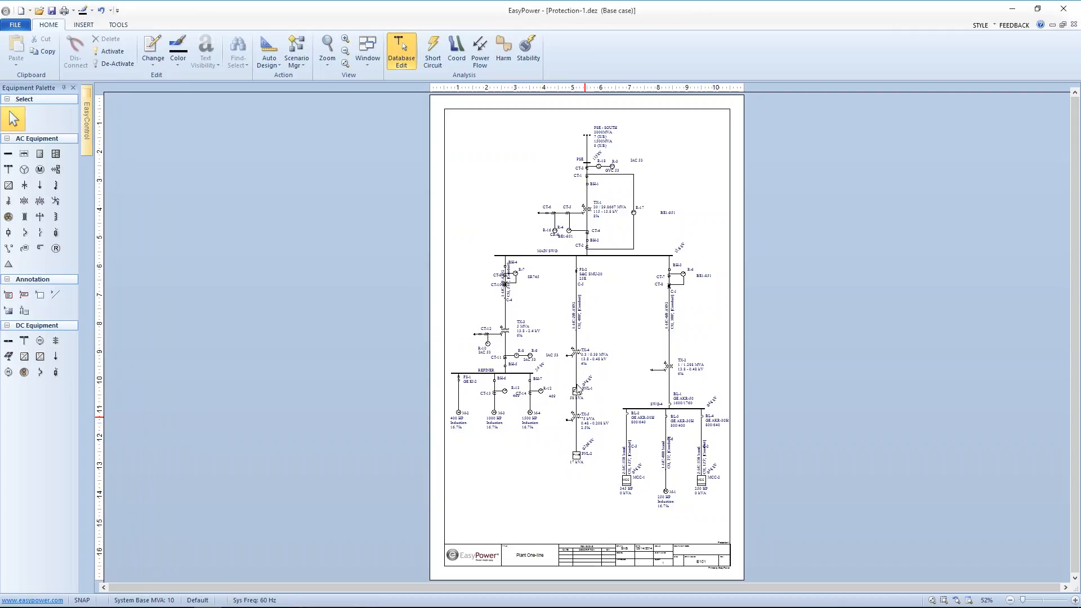
scroll(685, 344, "up", 2)
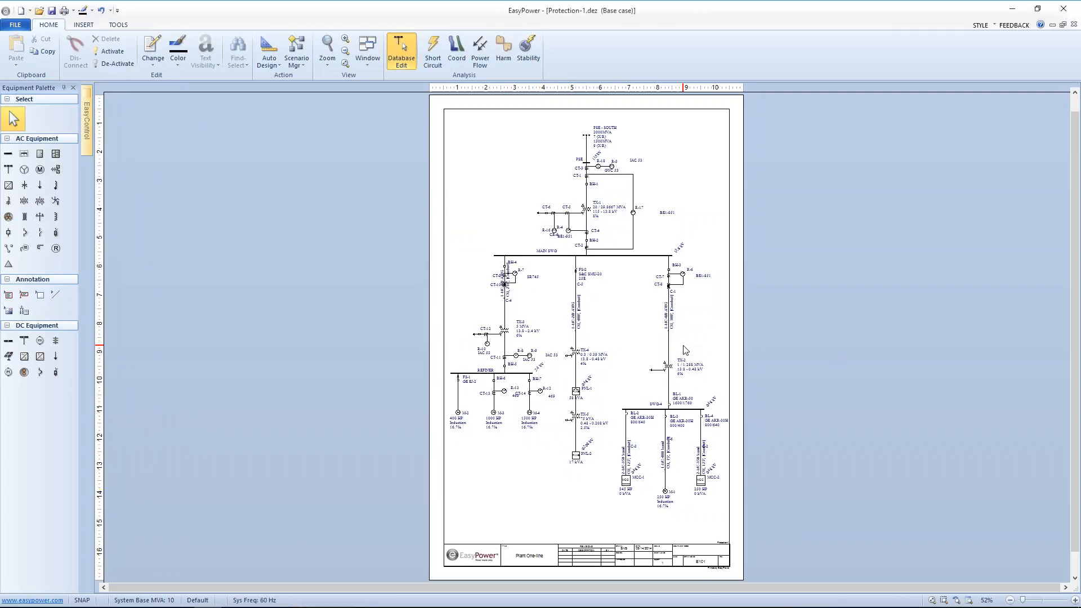
scroll(653, 402, "up", 4)
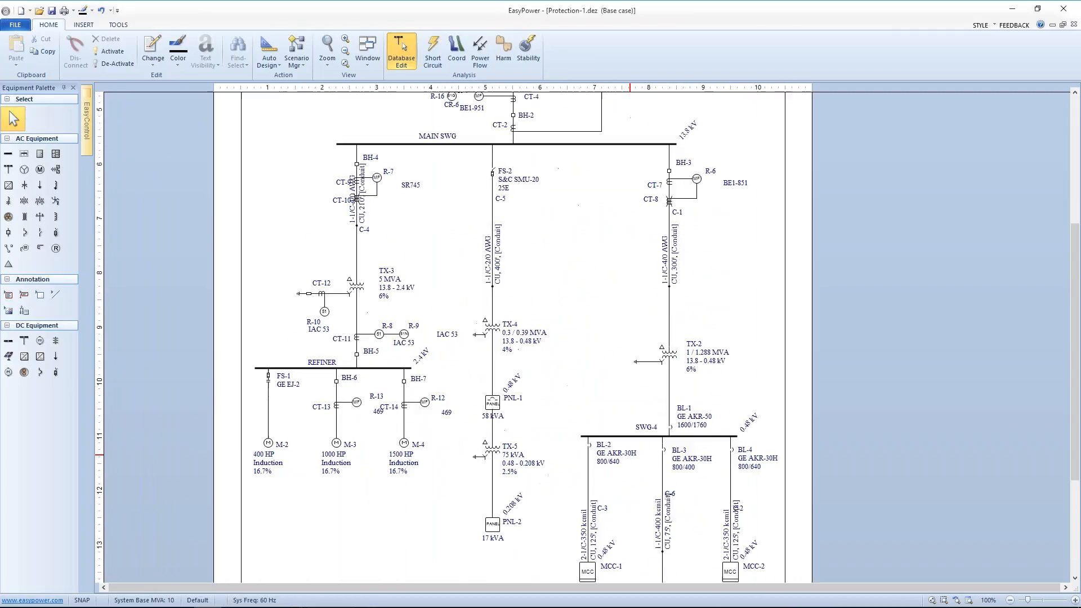
scroll(645, 371, "down", 3)
scroll(394, 425, "up", 1)
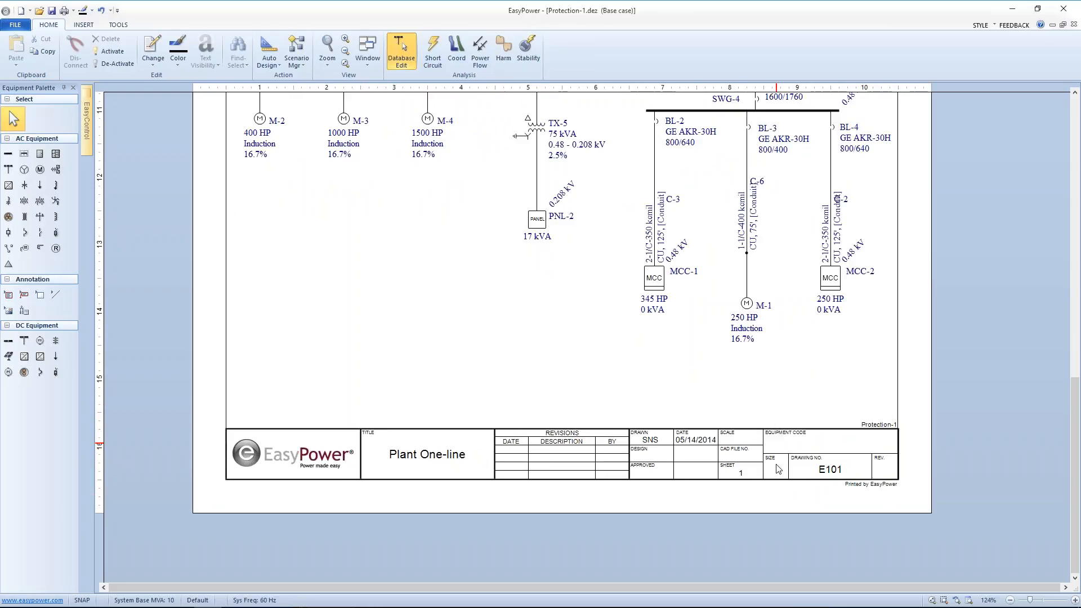
- Switch to File Explorer and open the Title Blocks folder inside EasyPower 9.8
mouse_move(295, 607)
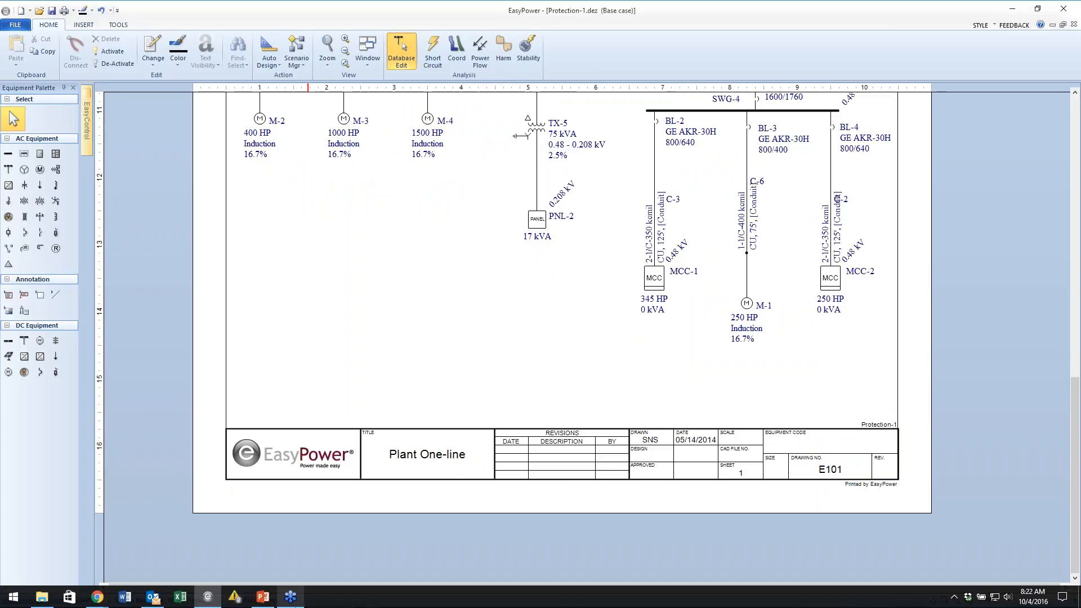
left_click(50, 600)
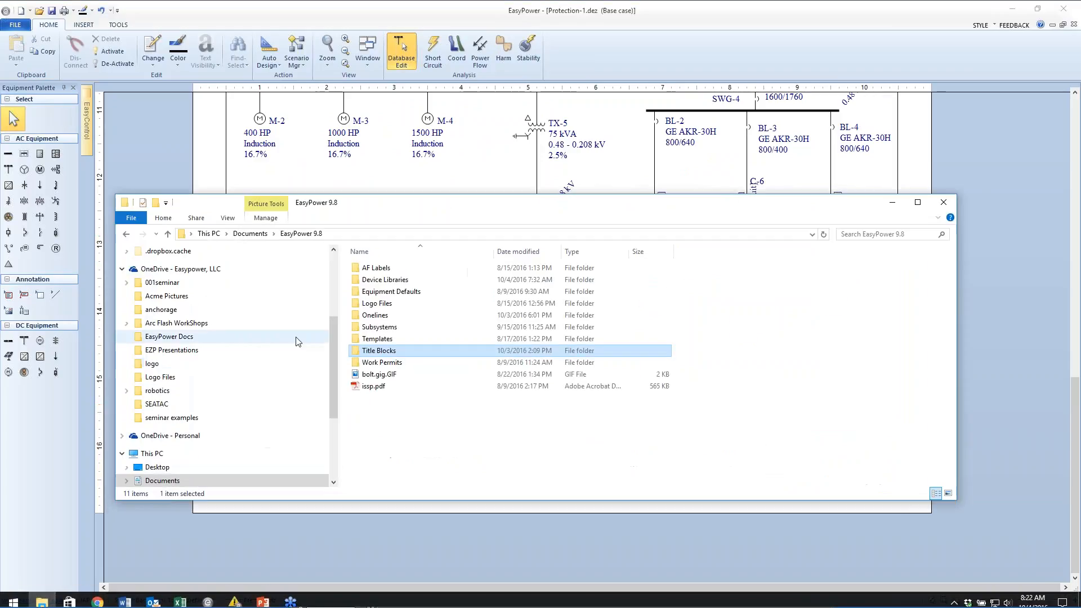
left_click(348, 350)
left_click(356, 351)
double_click(355, 351)
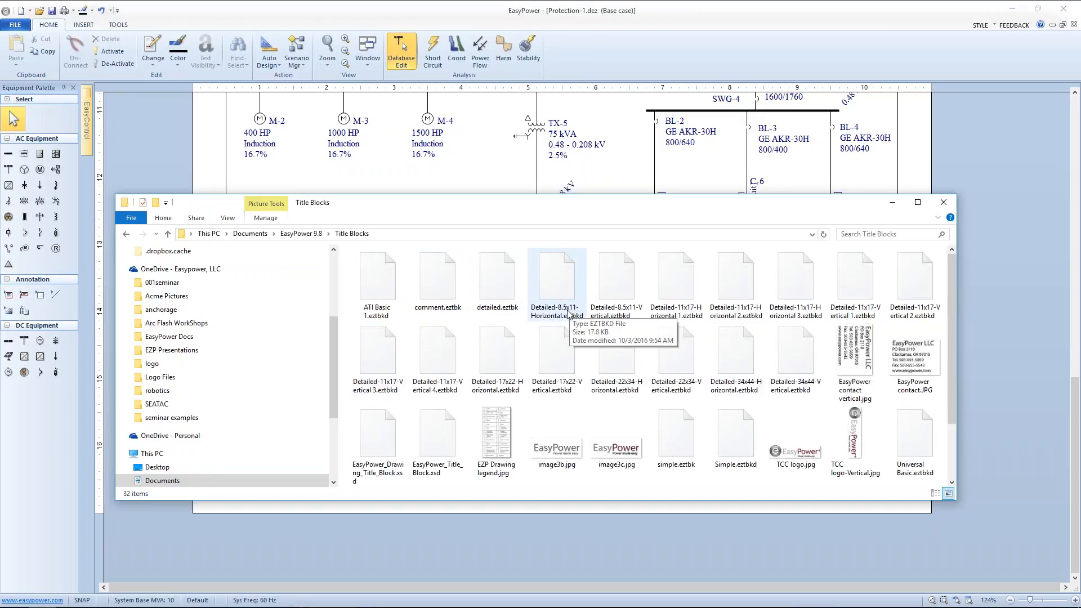
- Duplicate Detailed-8.5x11-Horizontal.eztbkd within the Title Blocks folder
right_click(552, 285)
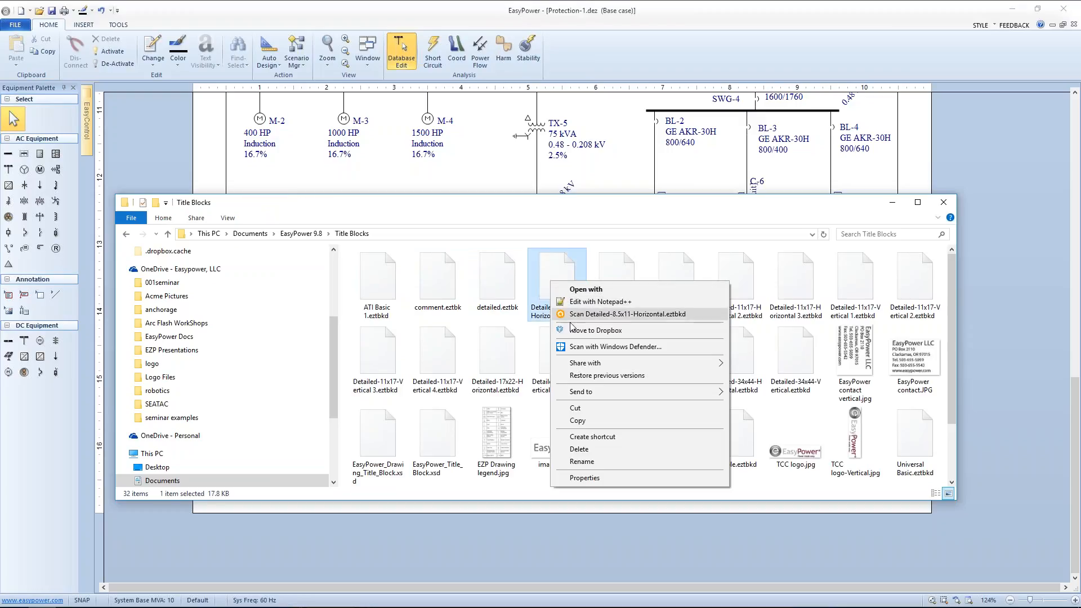
left_click(585, 419)
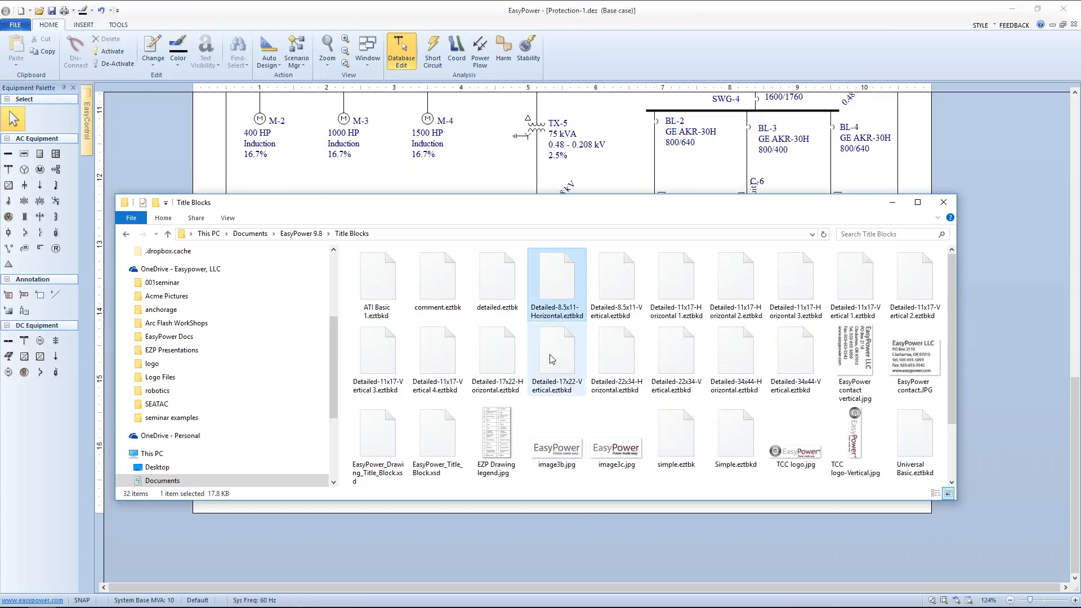
right_click(523, 328)
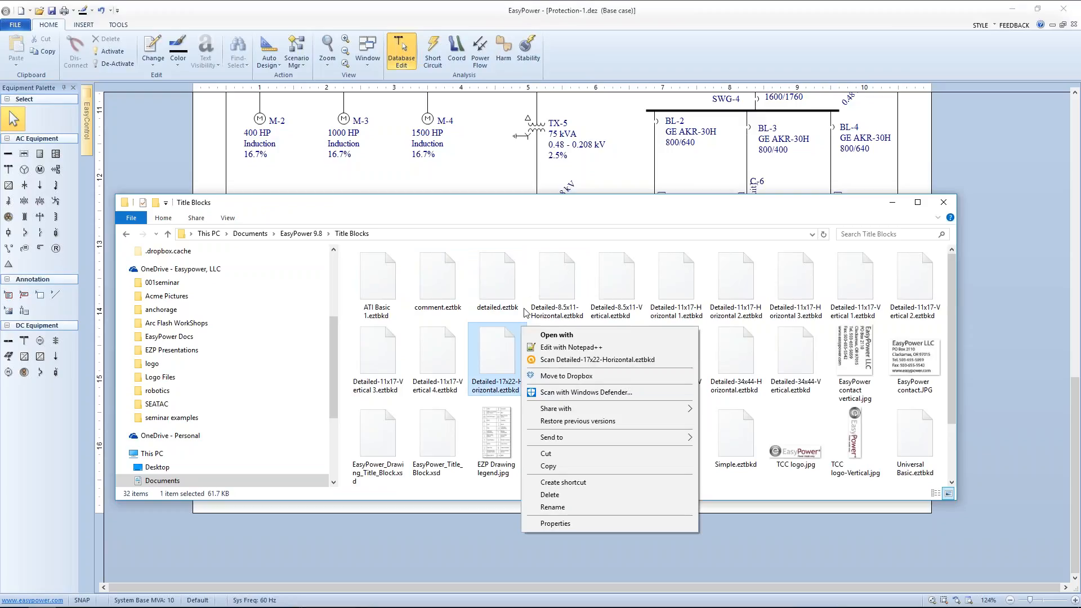
left_click(527, 302)
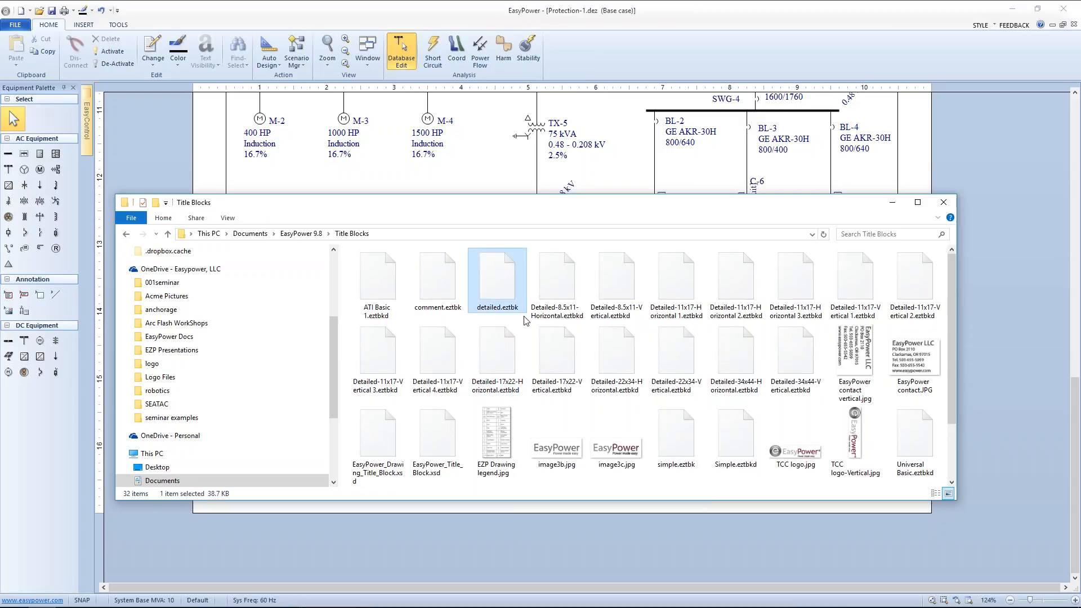
right_click(526, 319)
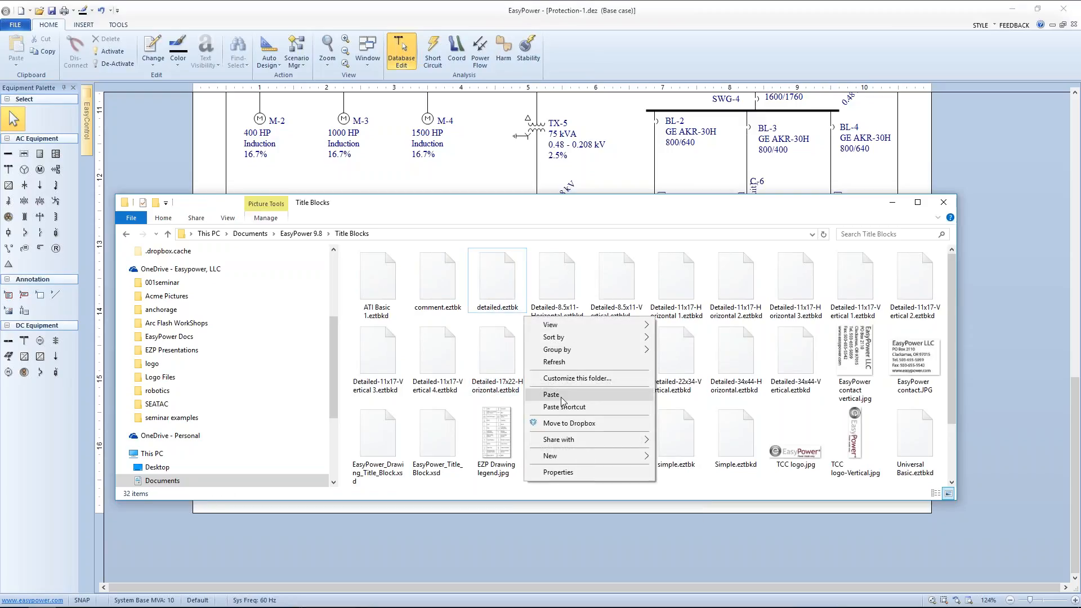
left_click(552, 394)
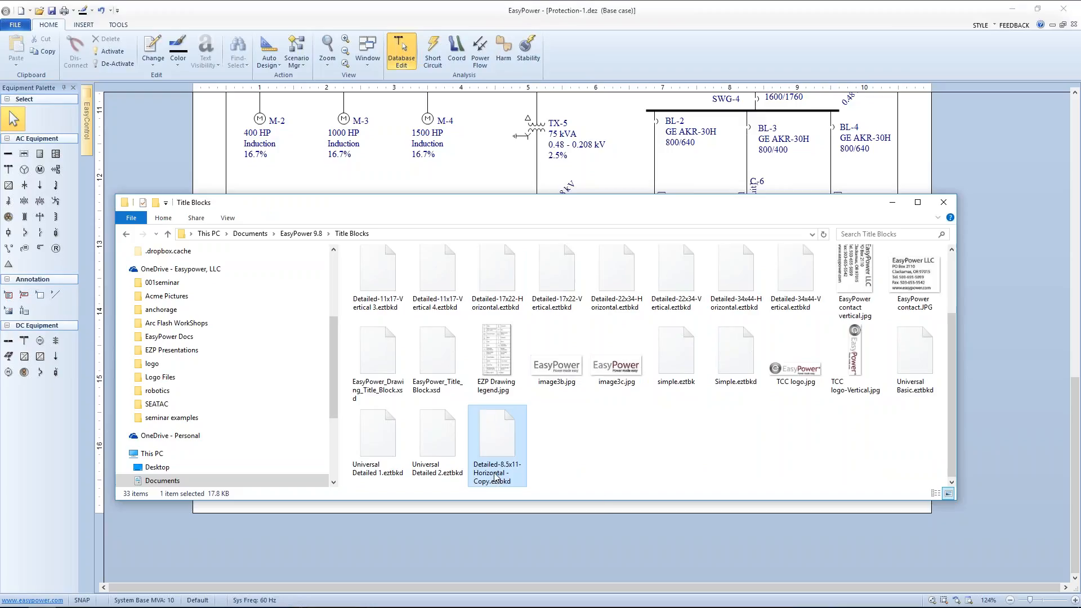
- Rename the duplicated title block file as Detailed-8.5x11-Horizontal - Color.eztbkd
left_click(488, 484)
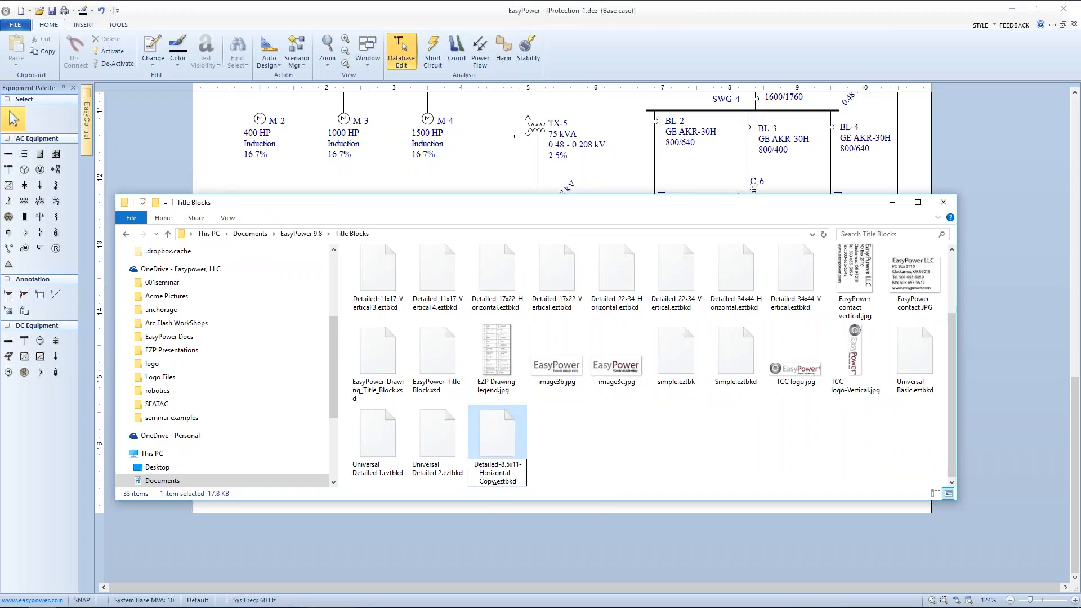
key("BackSpace")
key("BackSpace")
type("lor")
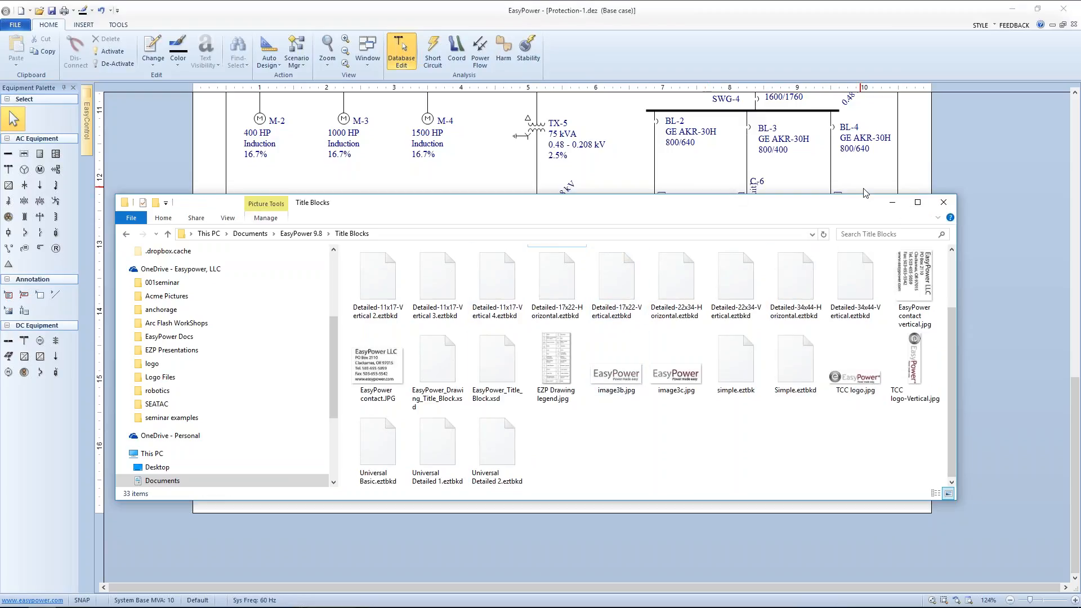
- Return to the Title Blocks folder in File Explorer and open Detailed-8.5x11-Horizontal - Color.eztbkd in Notepad++
left_click(895, 204)
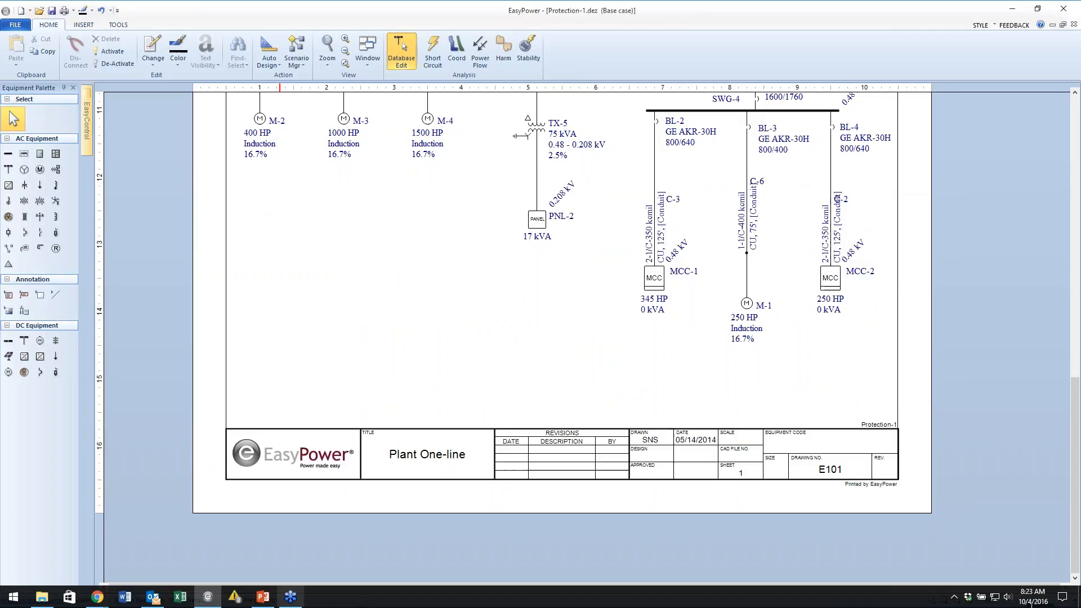
mouse_move(107, 607)
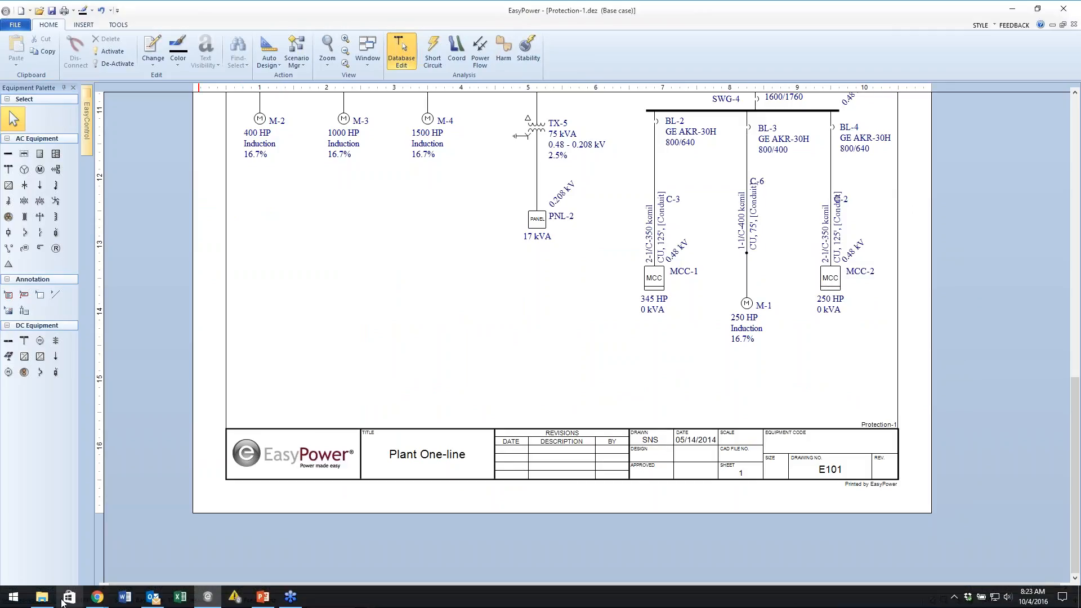
left_click(48, 598)
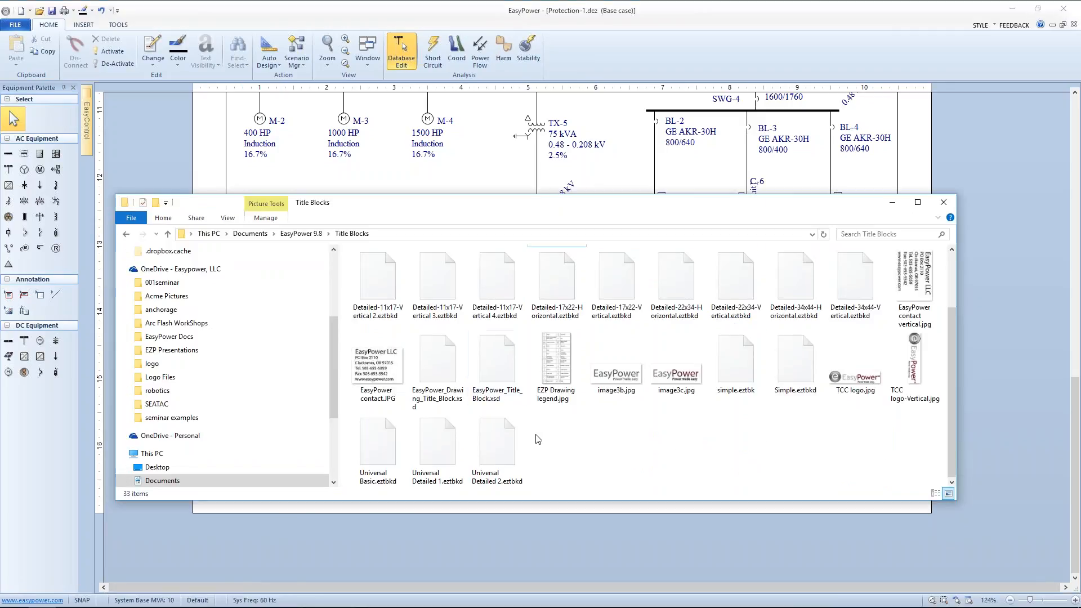
scroll(507, 329, "up", 1)
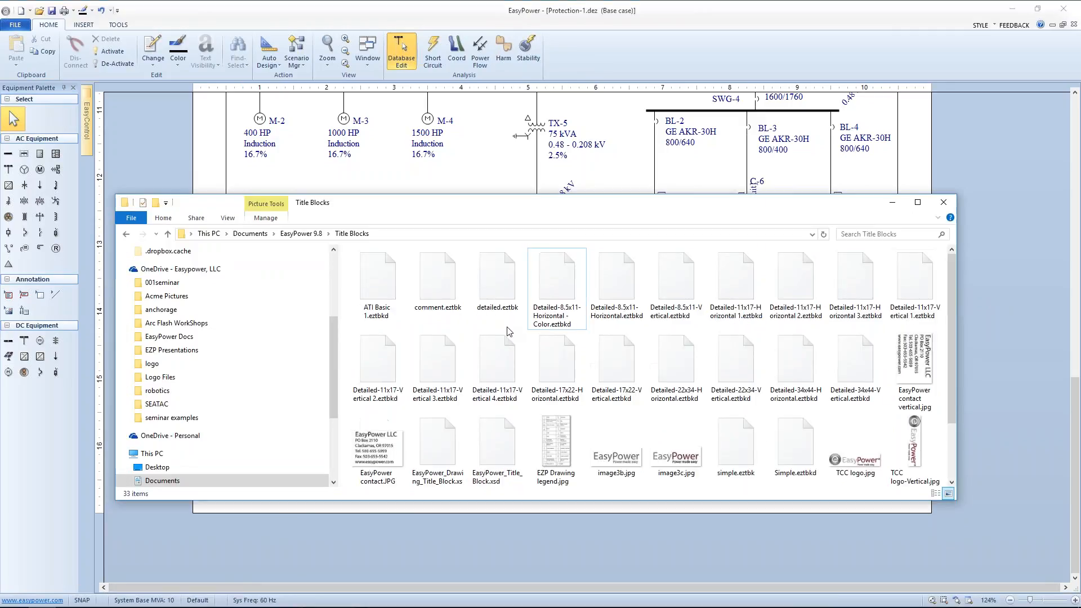
right_click(553, 281)
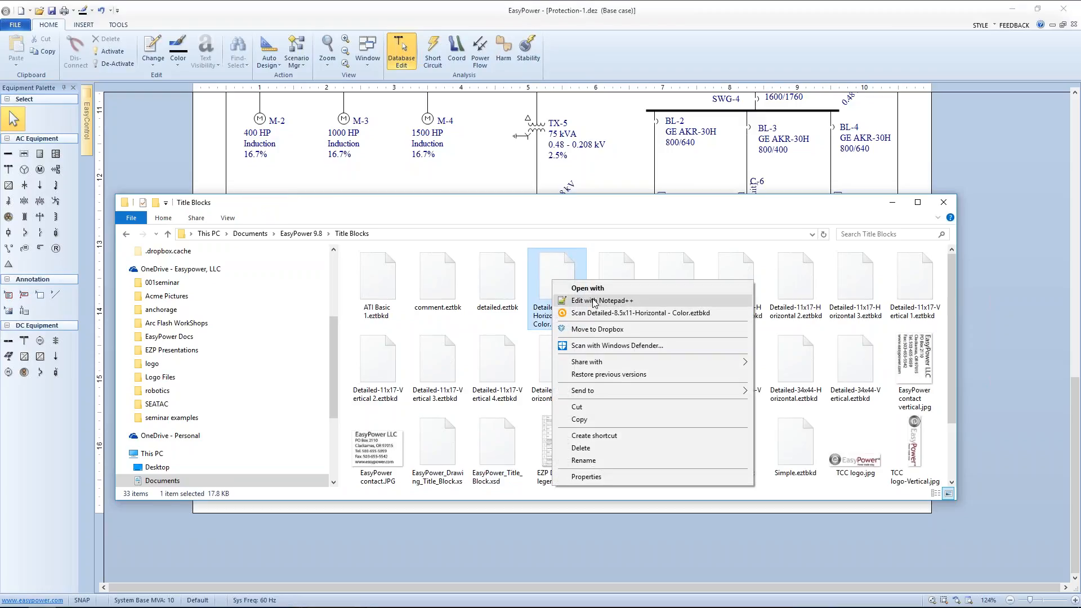
left_click(594, 301)
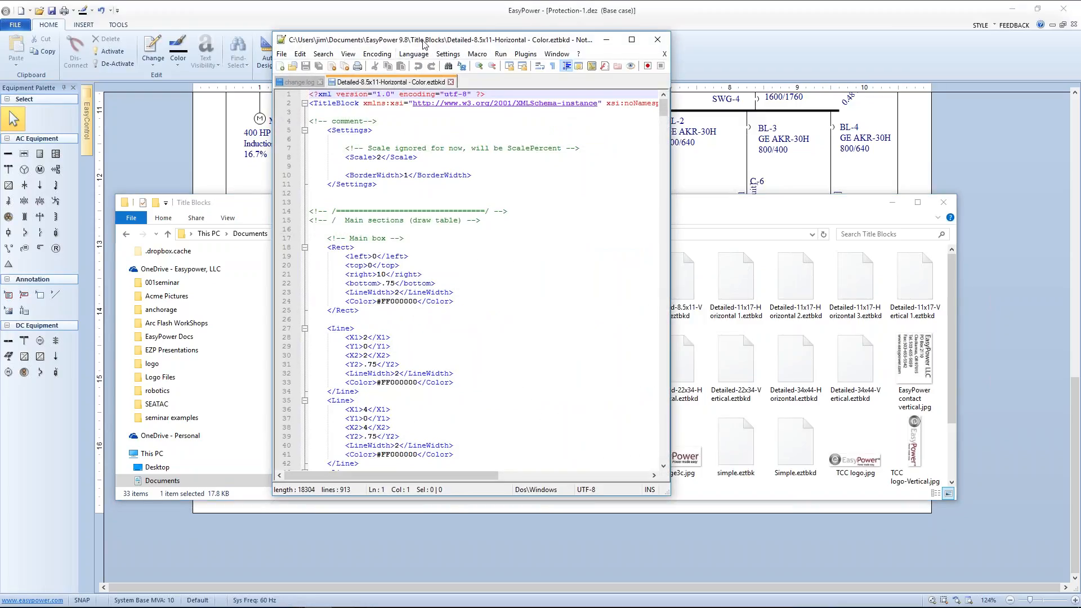
- Reposition the Notepad++ window over the E101 drawing and minimize the File Explorer window behind it
left_click_drag(426, 40, 620, 119)
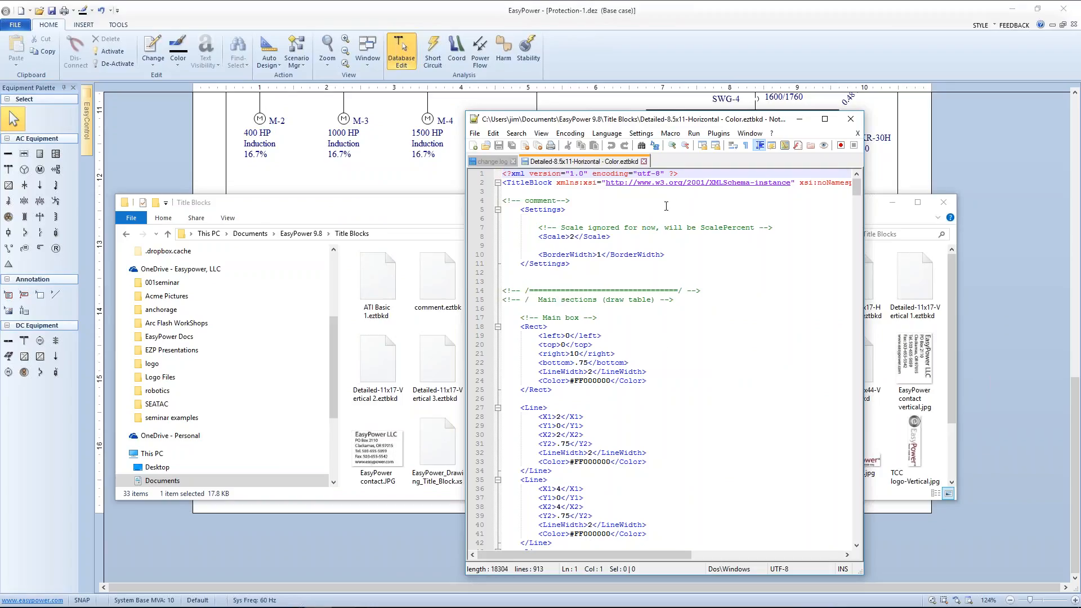
left_click(670, 133)
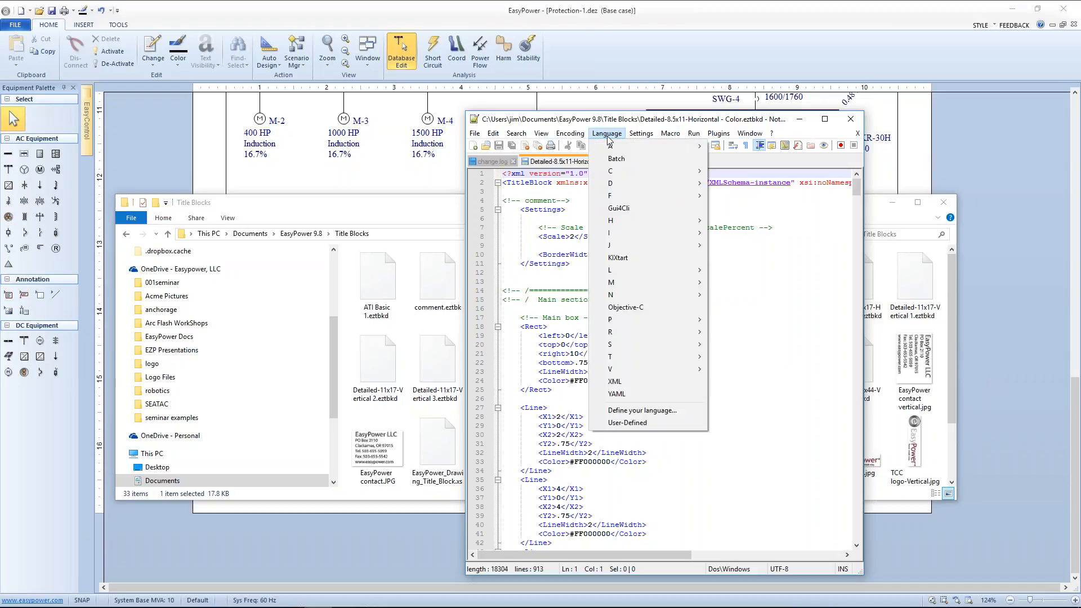
left_click(688, 119)
left_click_drag(687, 119, 562, 134)
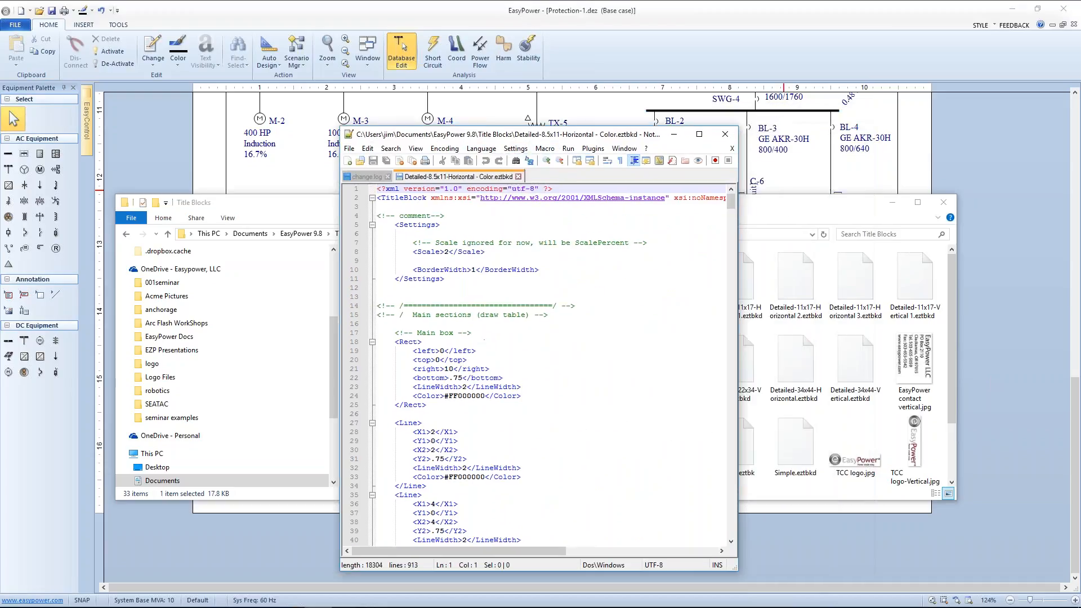
left_click(892, 207)
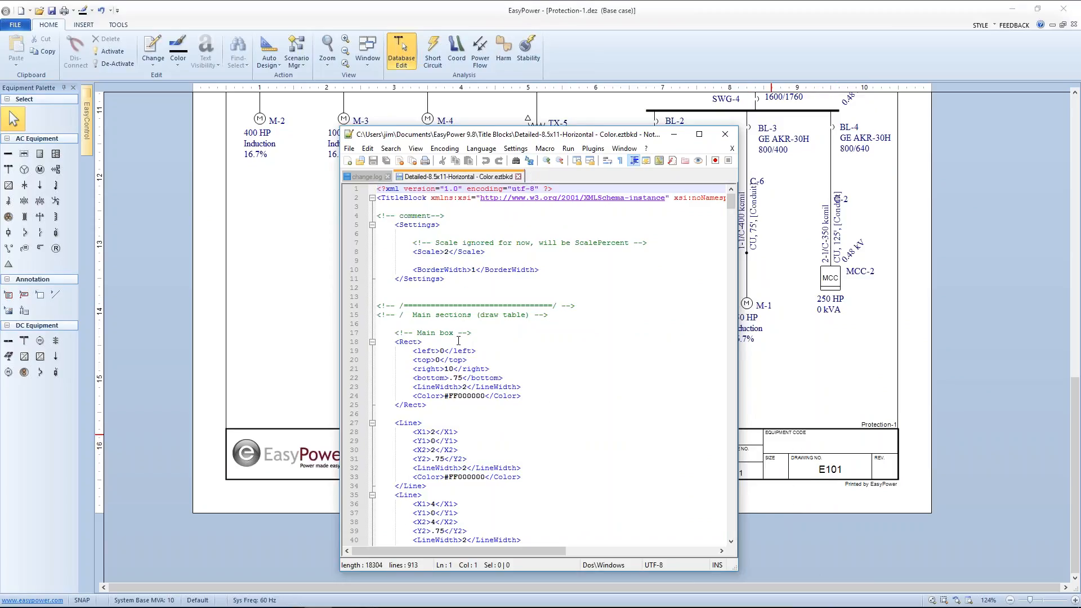
- Display EasyPower's Start Page with its Resources links and return to the Protection-1 one-line
scroll(538, 363, "down", 2)
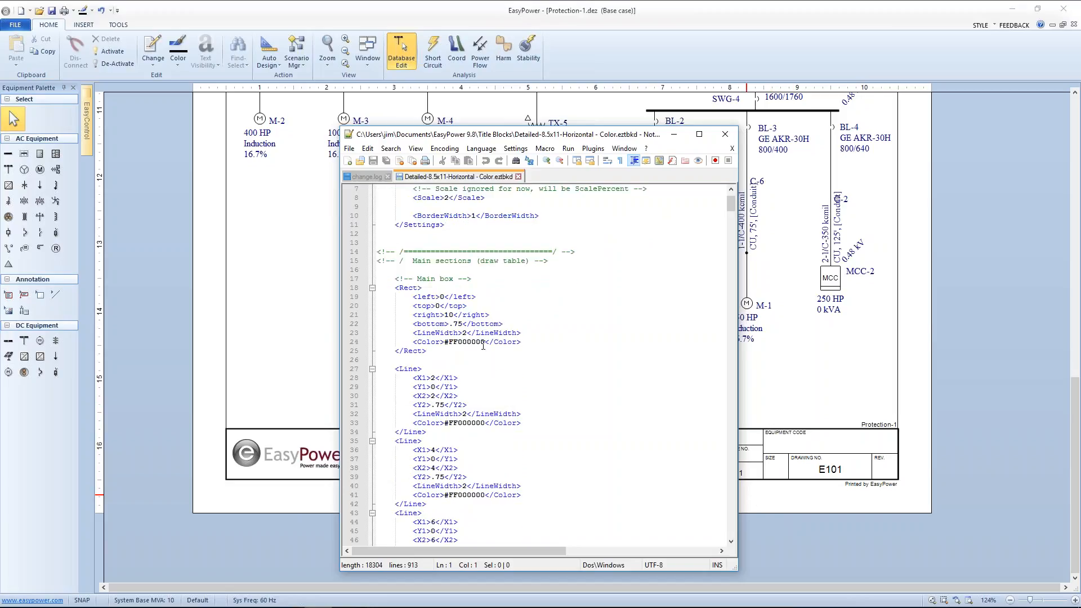
left_click_drag(529, 138, 359, 236)
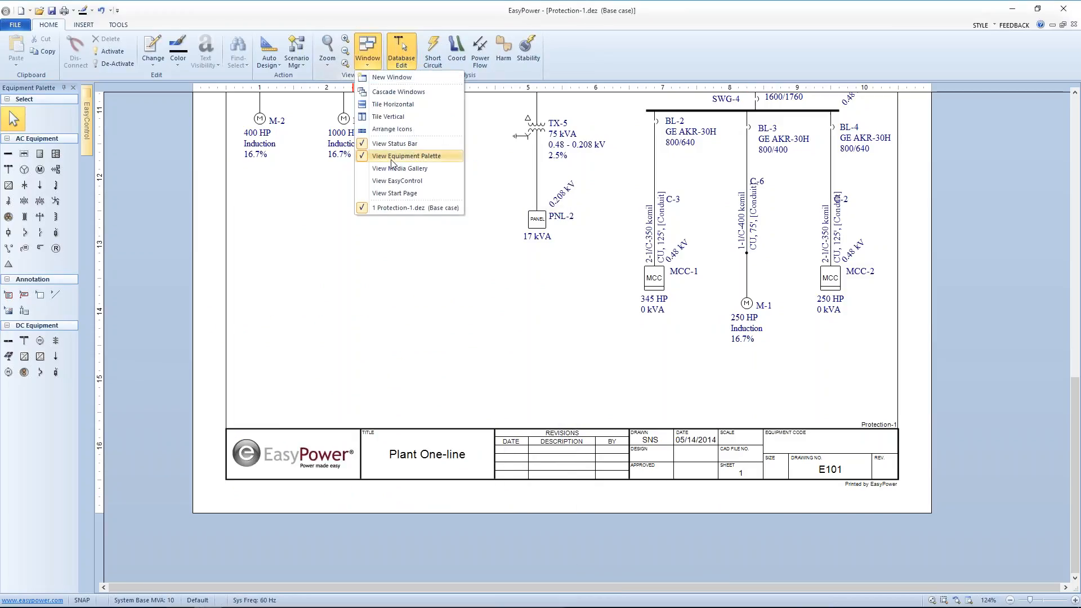
left_click(403, 193)
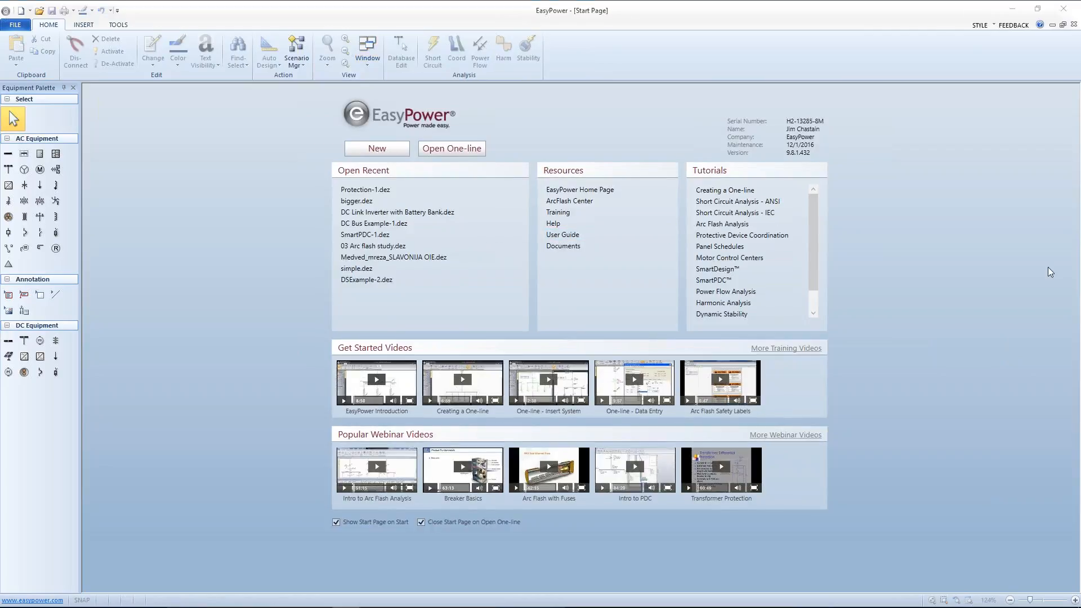
left_click(364, 67)
left_click(408, 220)
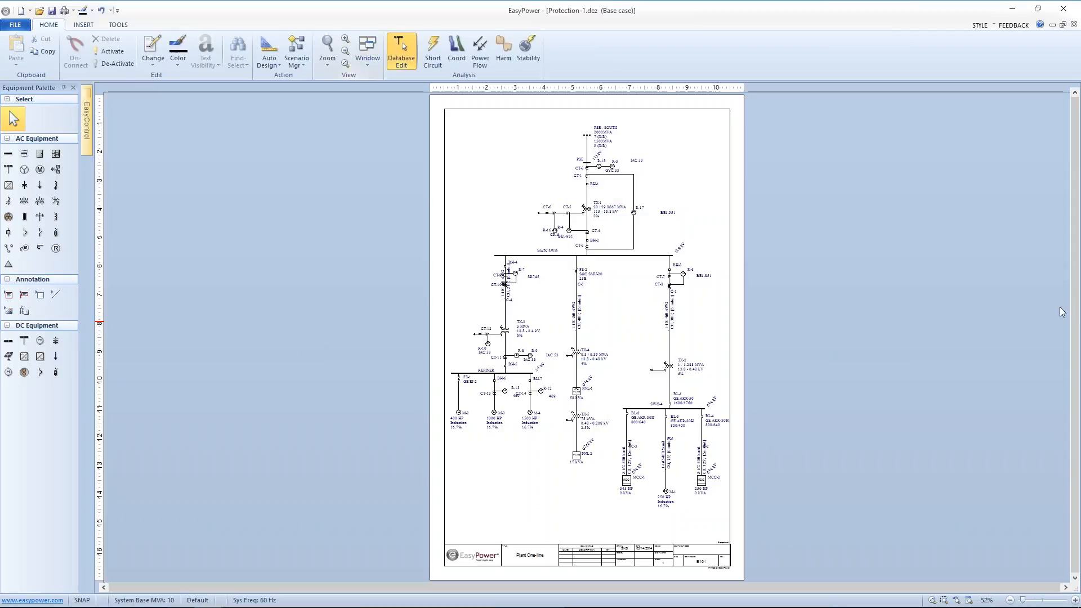
- Bring the EasyPower User Guide PDF into view and search it for "title blocks" to reach the Drawing Title Block Template section
left_click_drag(1080, 363, 712, 125)
left_click(546, 178)
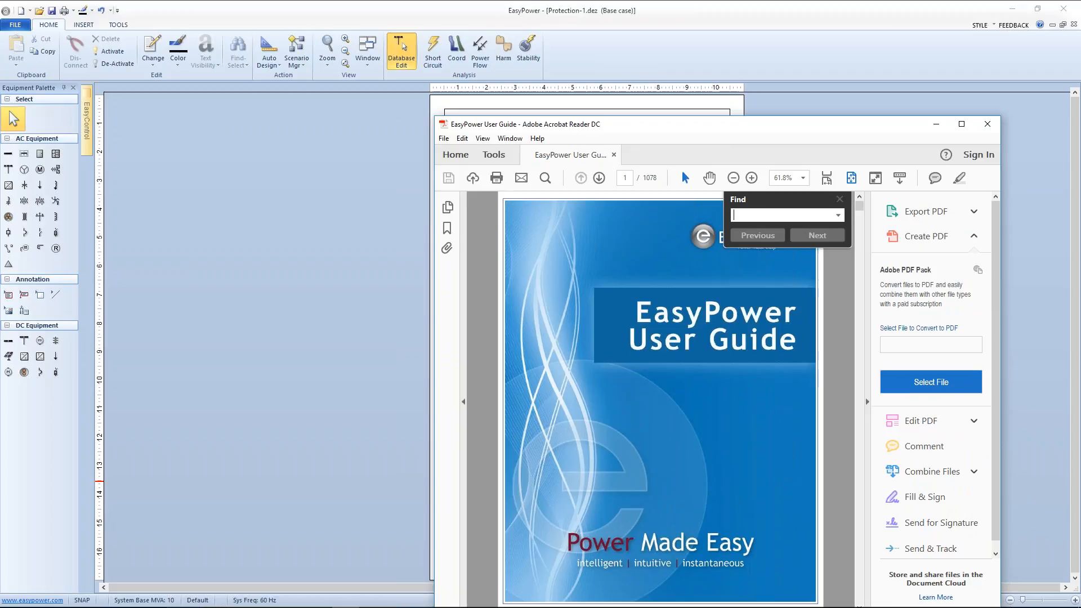
type("title blocks")
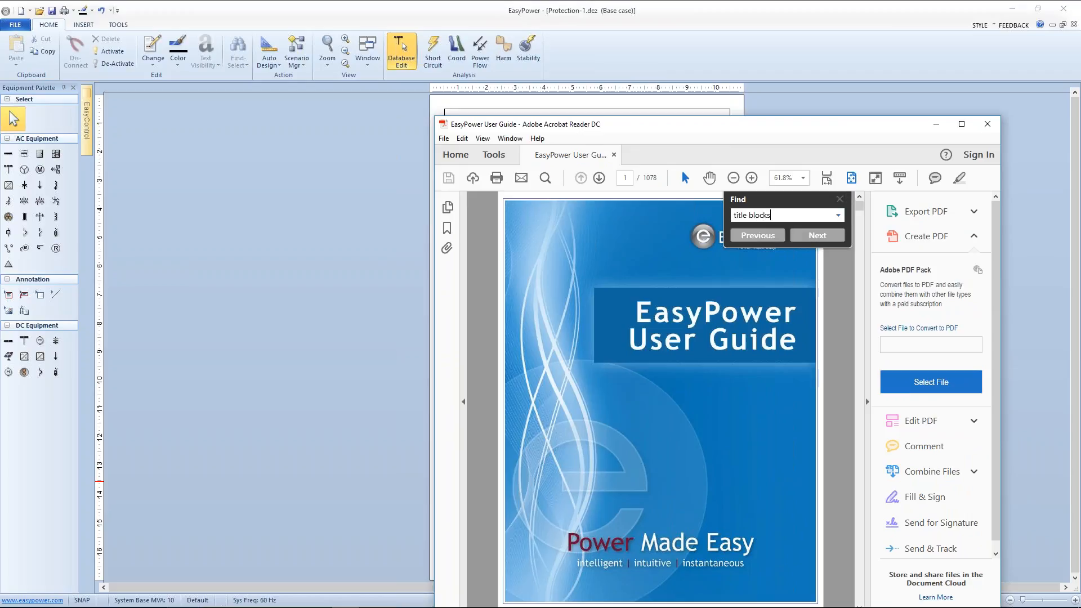
key("Return")
left_click(866, 402)
left_click(947, 237)
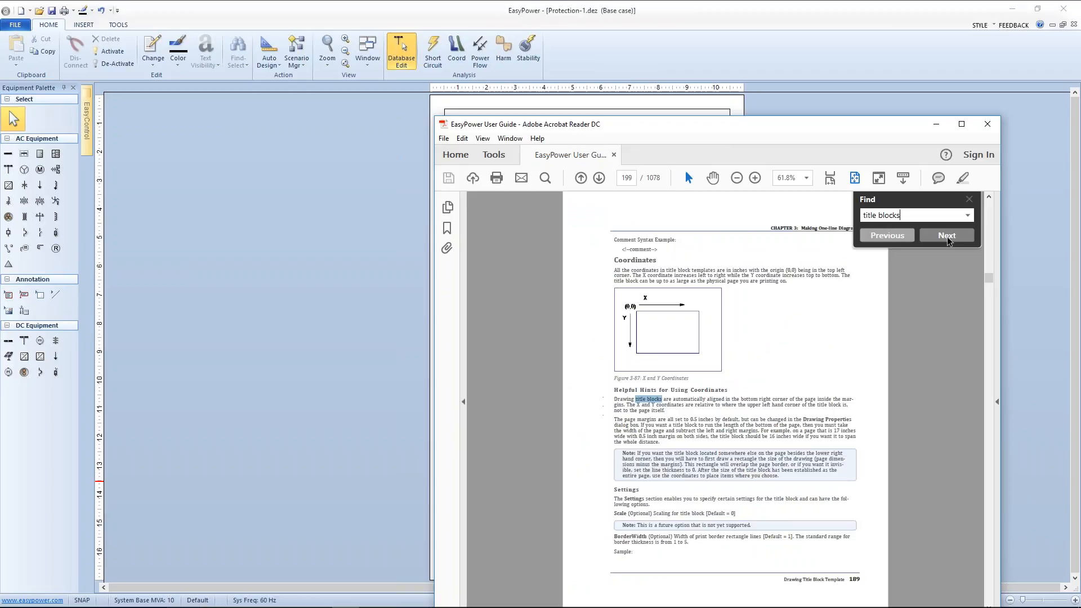
left_click(945, 236)
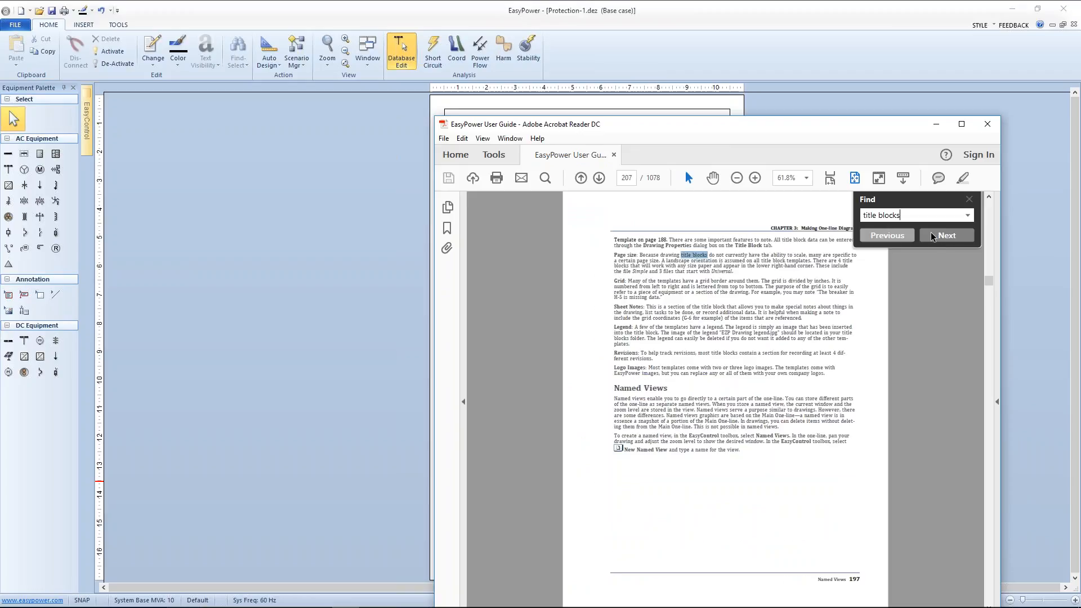
left_click(895, 239)
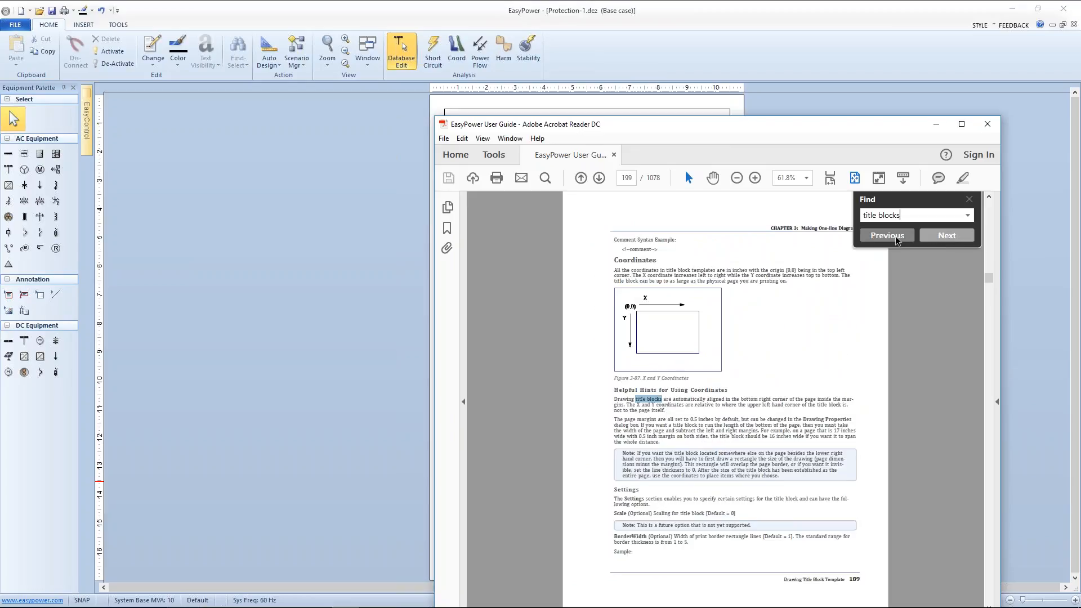
left_click(896, 238)
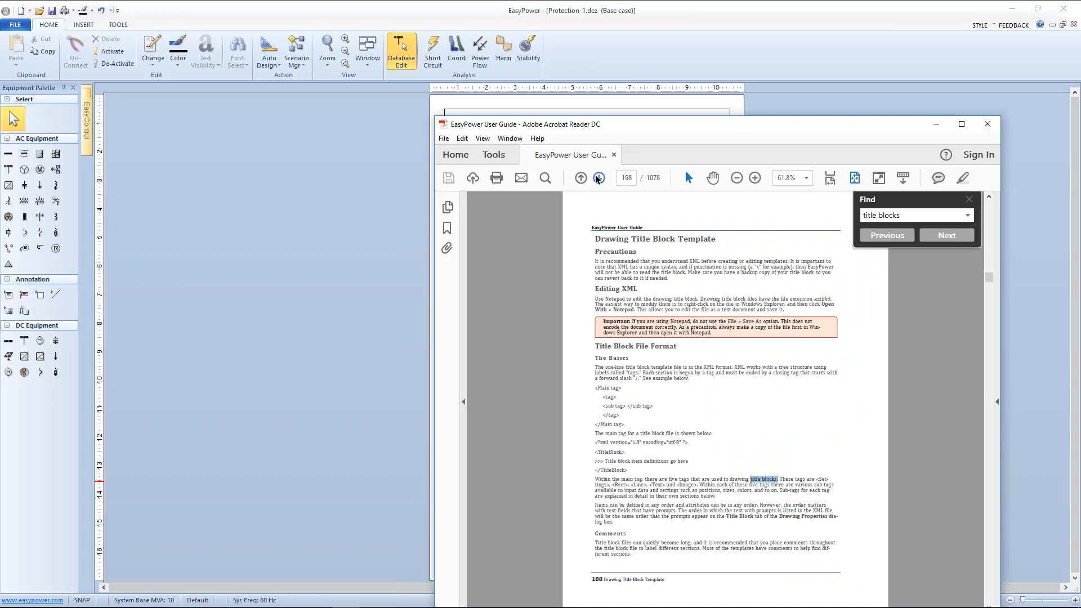
- Examine the title block template documentation in the User Guide, from the XML basics and coordinates to the rectangle, line and text attributes
left_click(755, 178)
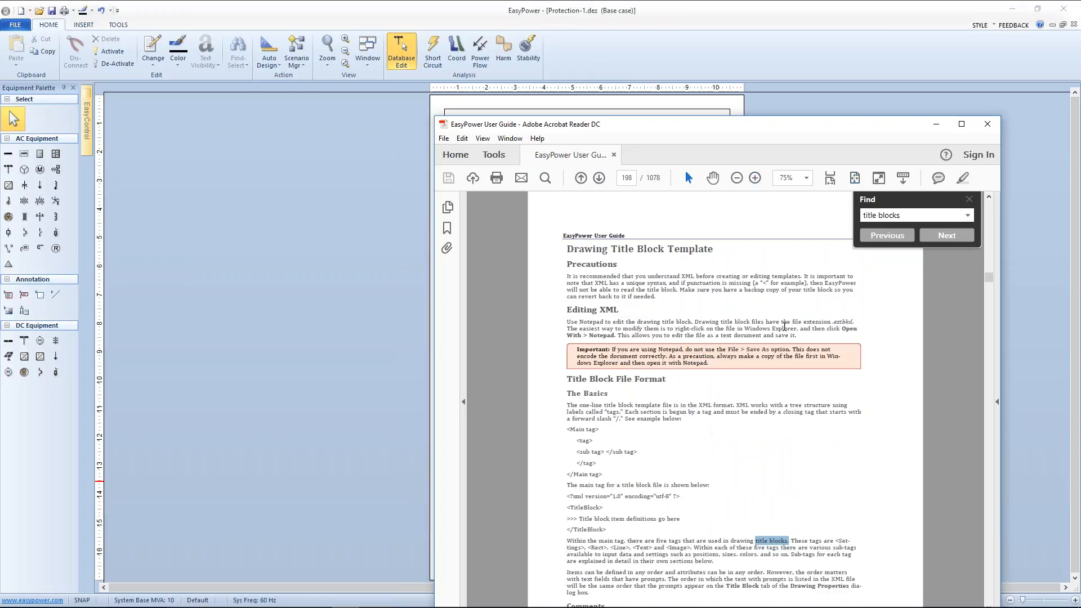
scroll(782, 338, "down", 10)
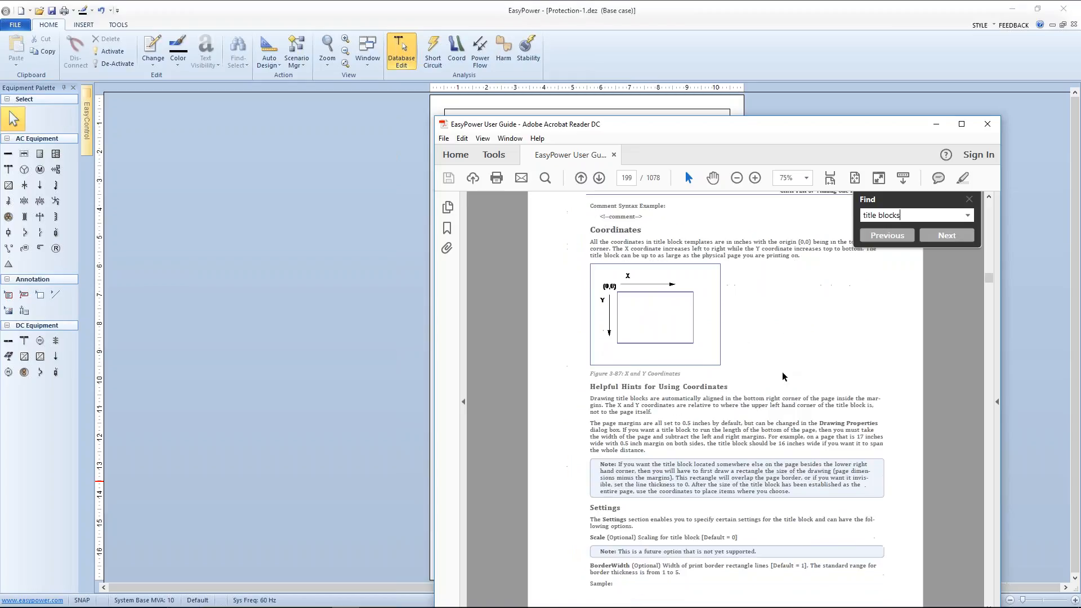
scroll(783, 376, "down", 1)
scroll(722, 409, "down", 15)
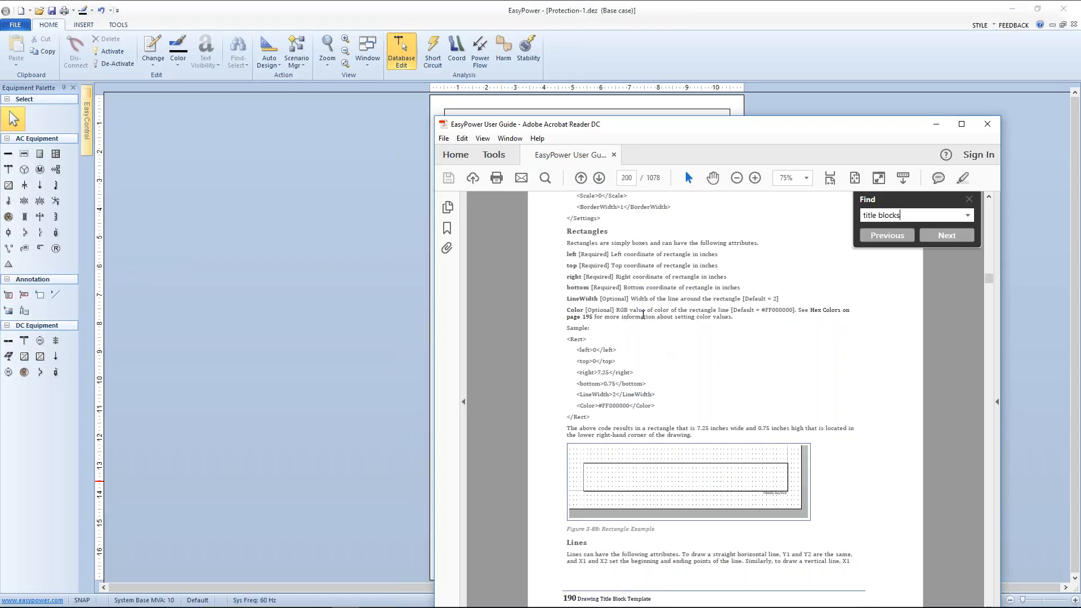
scroll(669, 356, "down", 10)
scroll(670, 356, "down", 1)
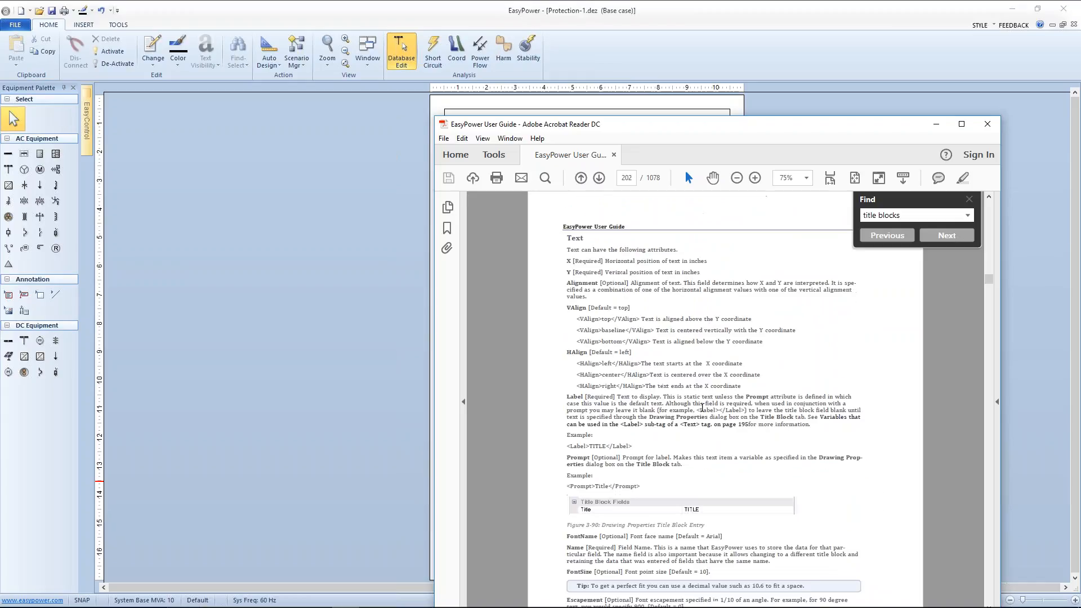
scroll(713, 467, "down", 10)
scroll(723, 206, "down", 10)
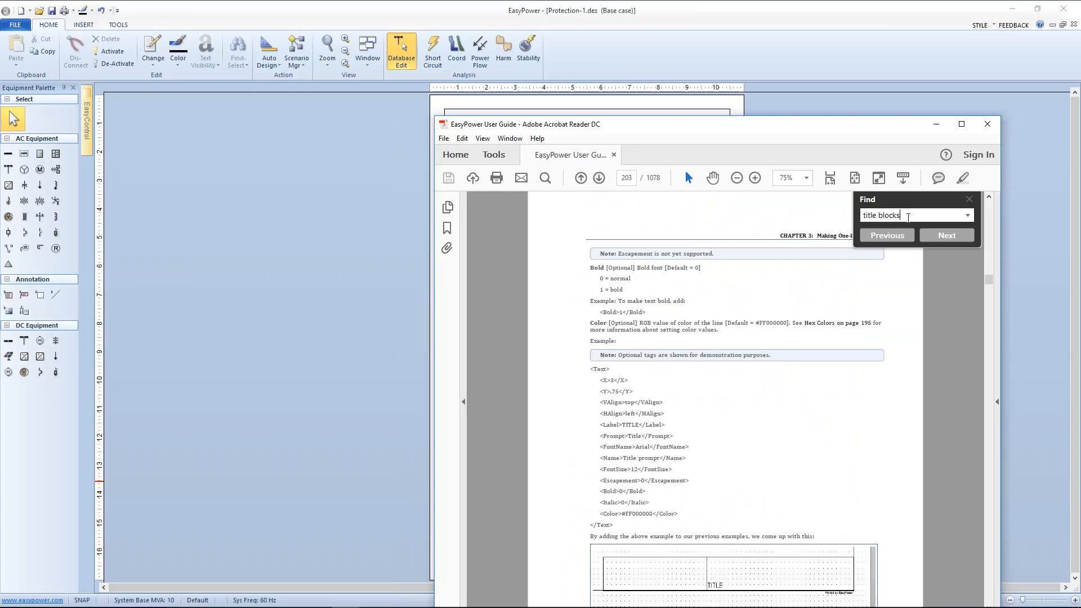
- Search the User Guide for "color" and enlarge the Hex Colors section to read its chart of standard hexadecimal values
key("ctrl+f")
type("col")
left_click(951, 237)
left_click_drag(789, 132, 762, 44)
scroll(955, 483, "down", 15)
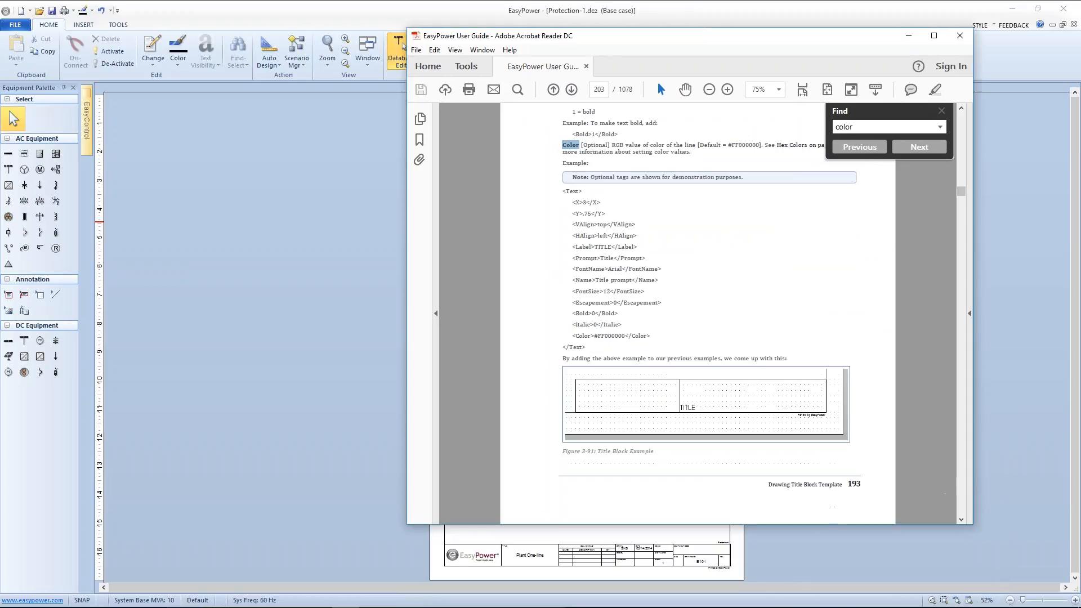
scroll(698, 313, "down", 2)
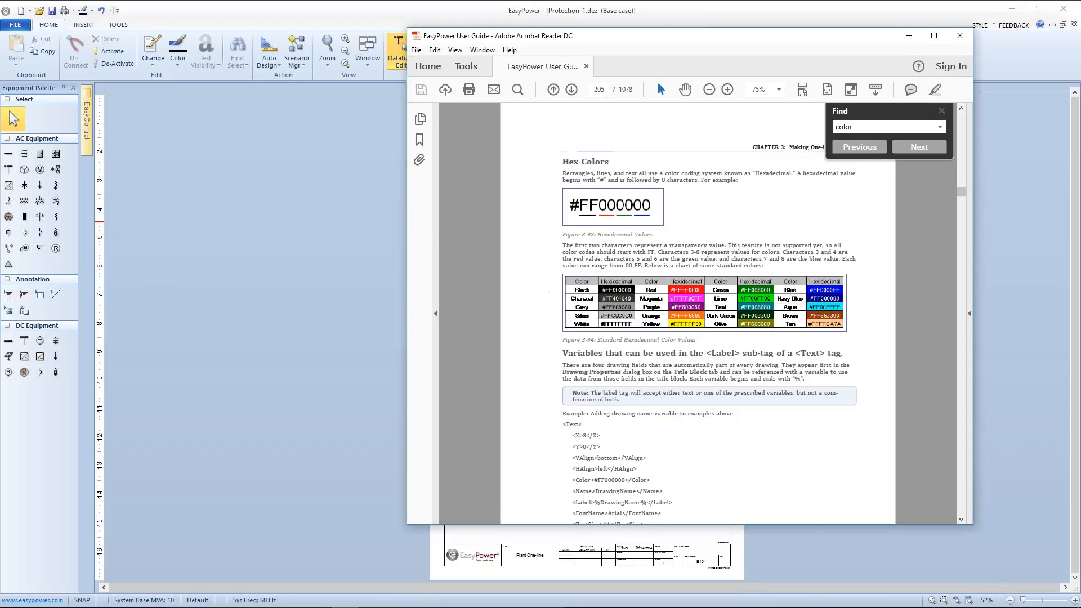
left_click(728, 90)
left_click(728, 90)
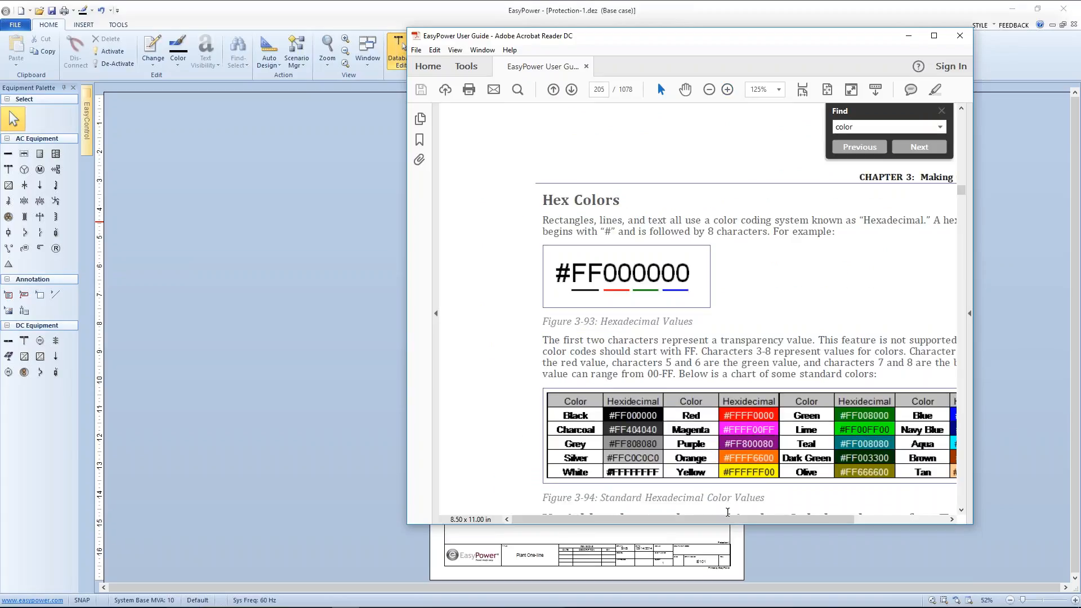
scroll(727, 512, "right", 3)
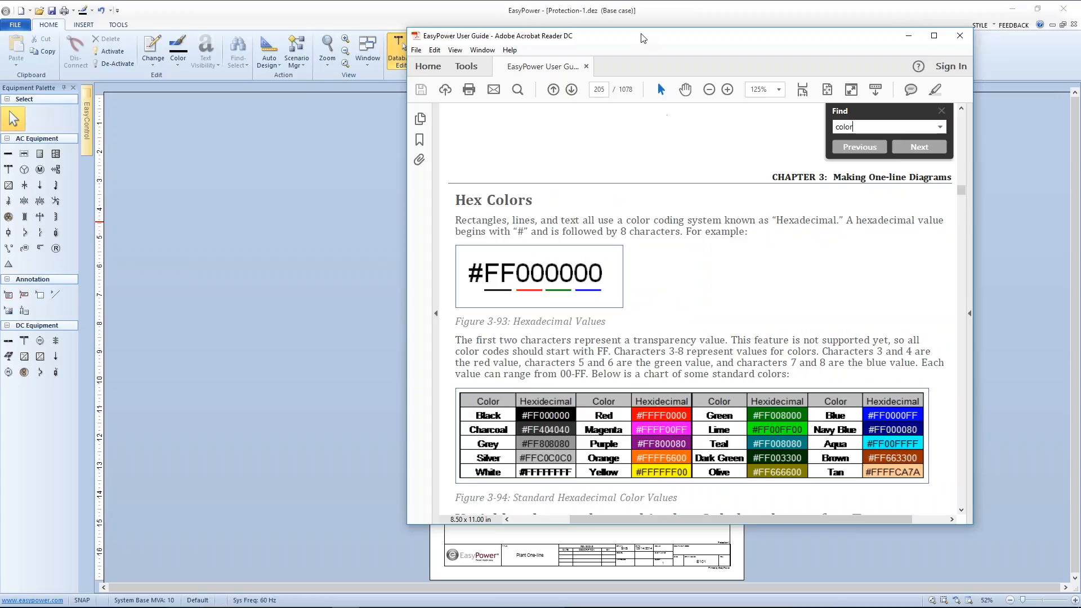
- Move the User Guide window aside and bring the title block file in Notepad++ back over the drawing
left_click_drag(641, 34, 1080, 384)
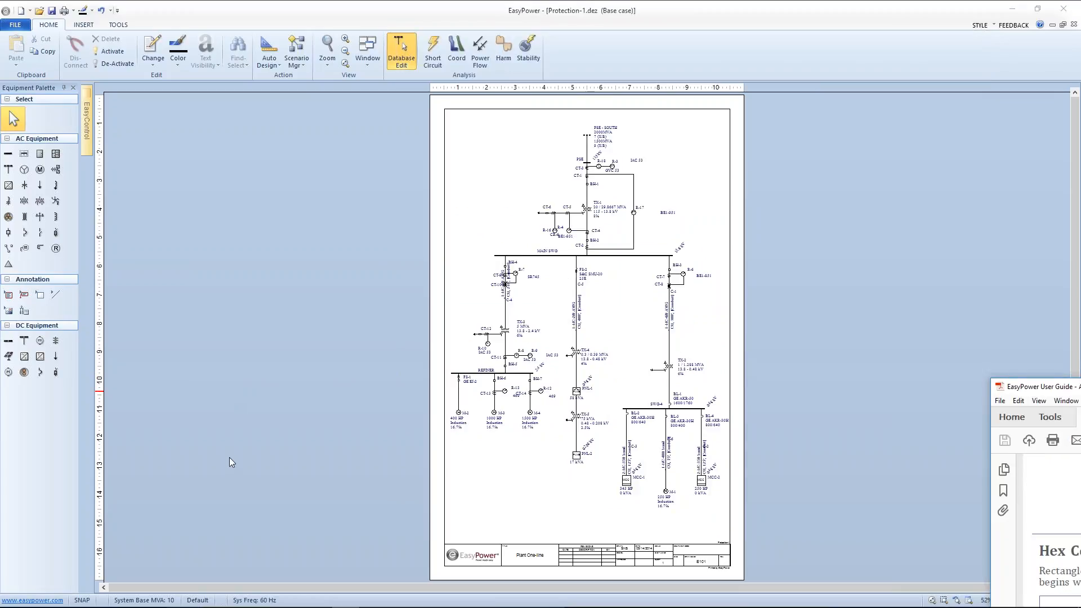
left_click(324, 597)
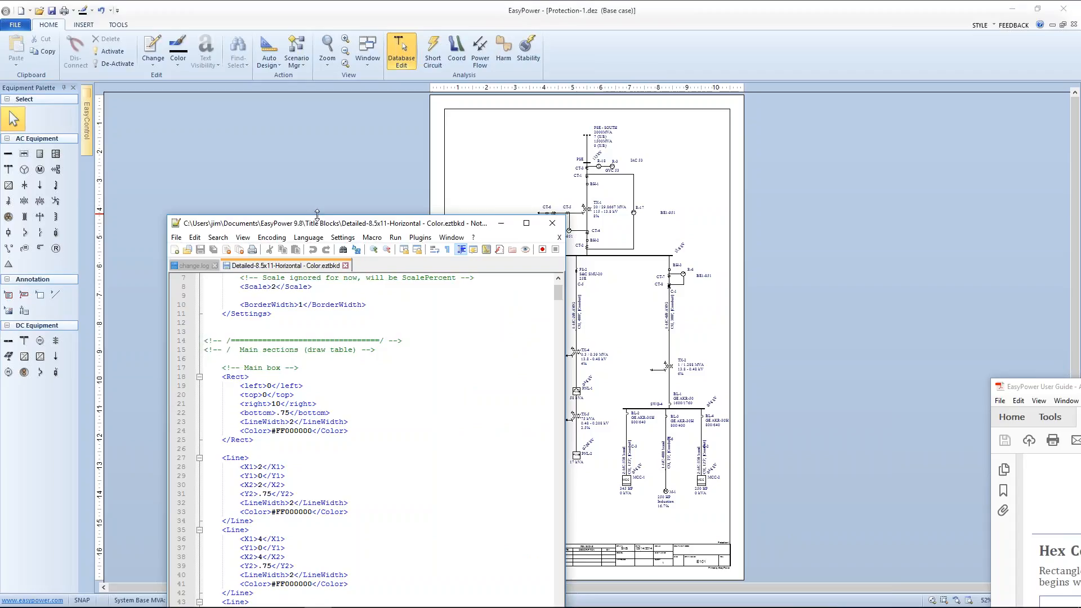
left_click_drag(298, 223, 473, 112)
- Change the Main box rectangle's color to #FFff0000 in the title block file and save it
left_click(472, 320)
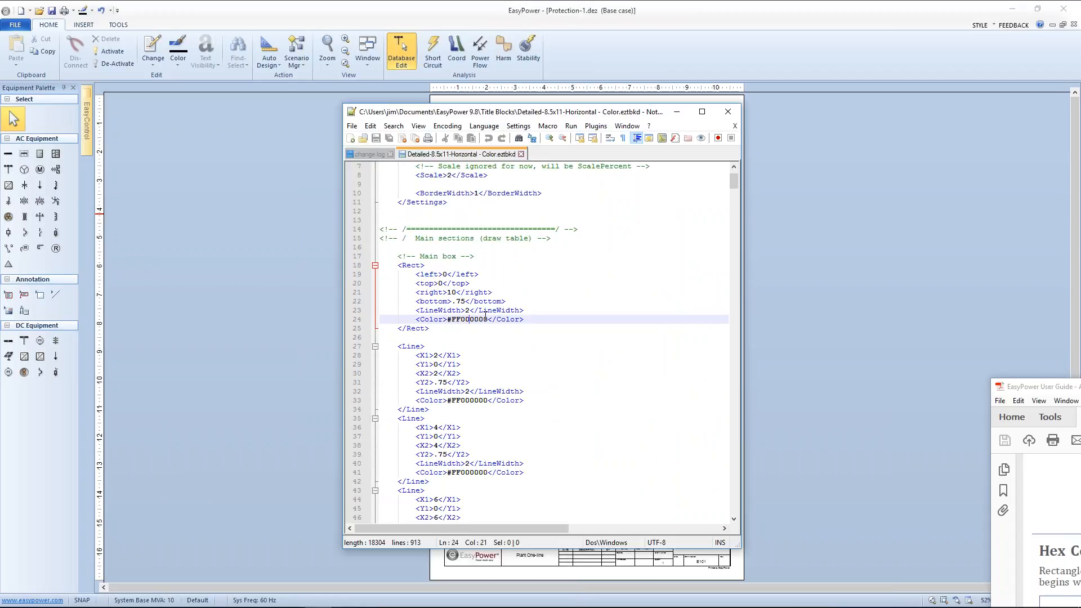
key("BackSpace")
key("BackSpace")
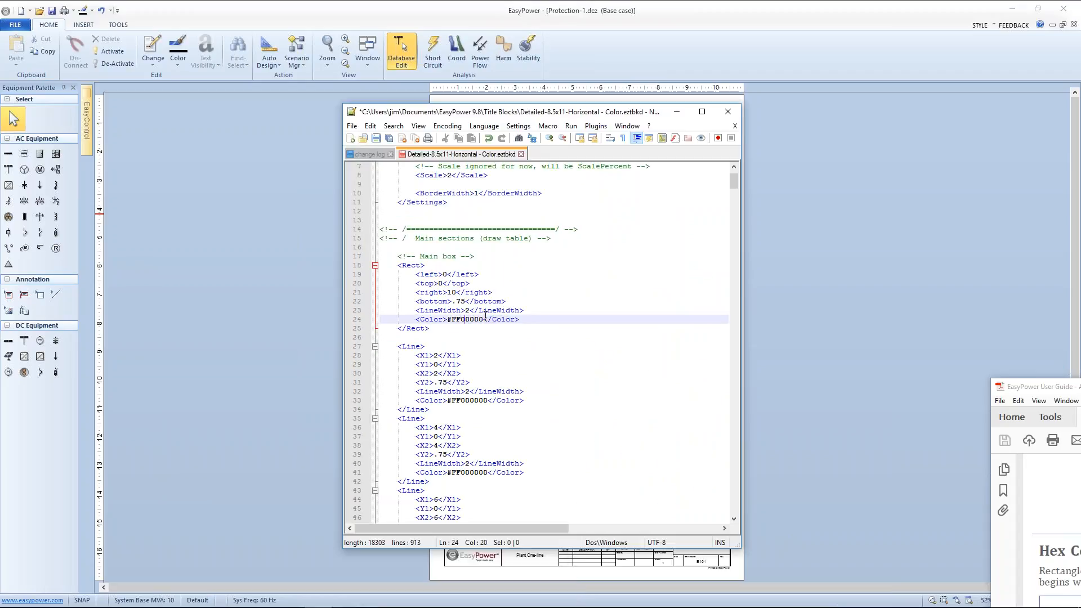
type("ff")
left_click(489, 337)
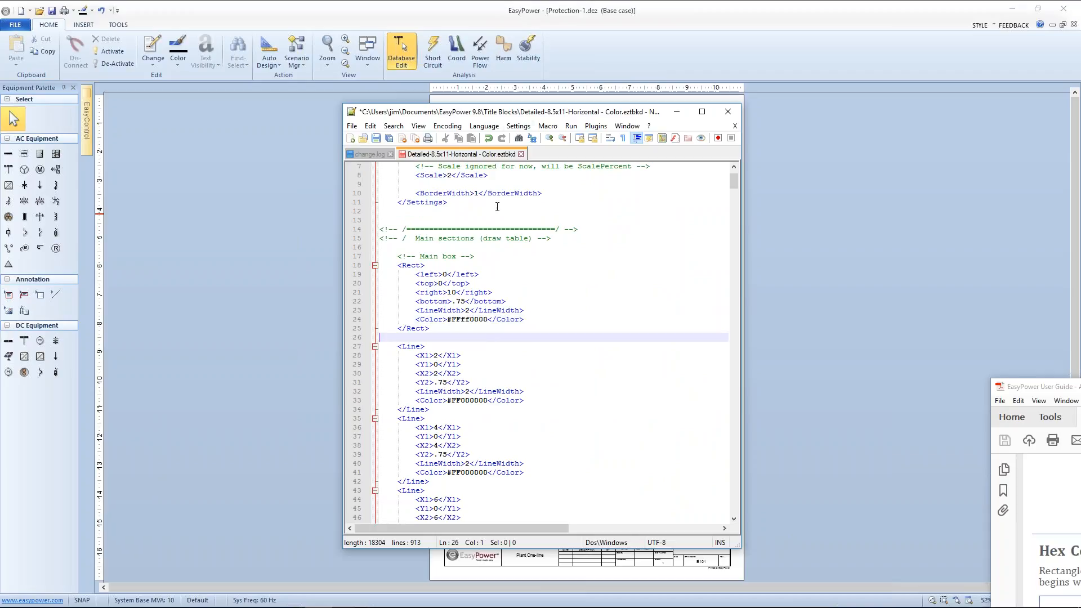
left_click(352, 126)
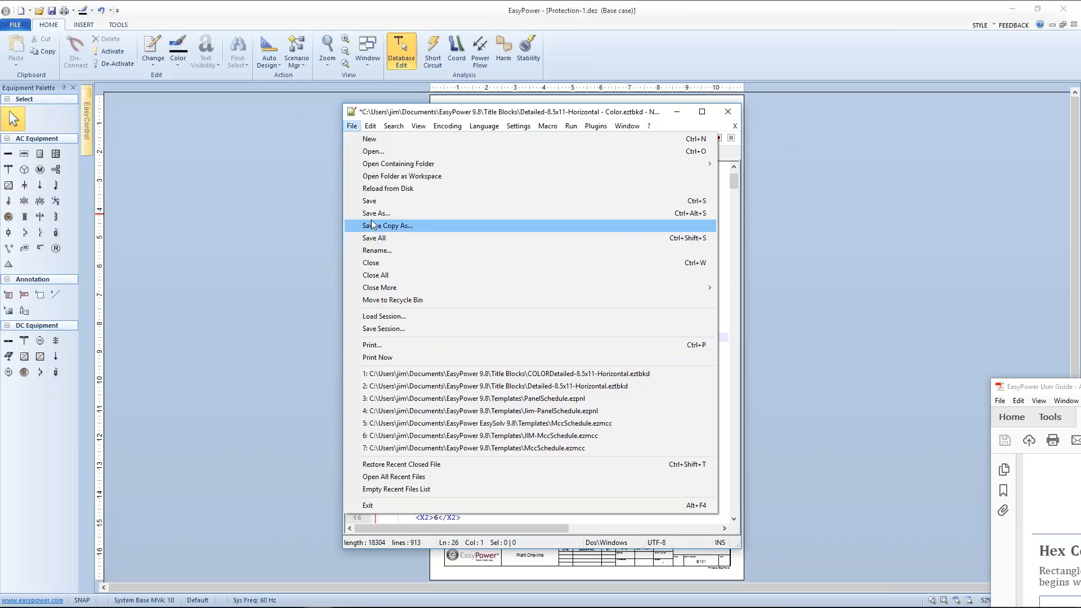
left_click(366, 201)
- Switch to EasyPower and apply Detailed-8.5x11-Horizontal - Color.eztbkd as the specified title block in the E101 drawing's properties
left_click(318, 202)
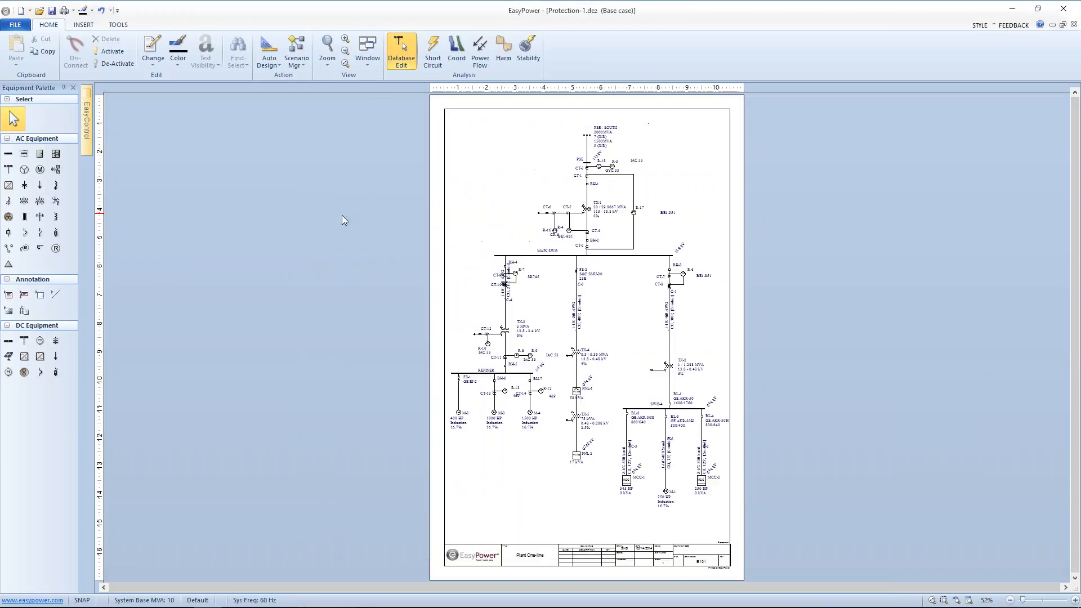
scroll(549, 351, "up", 4)
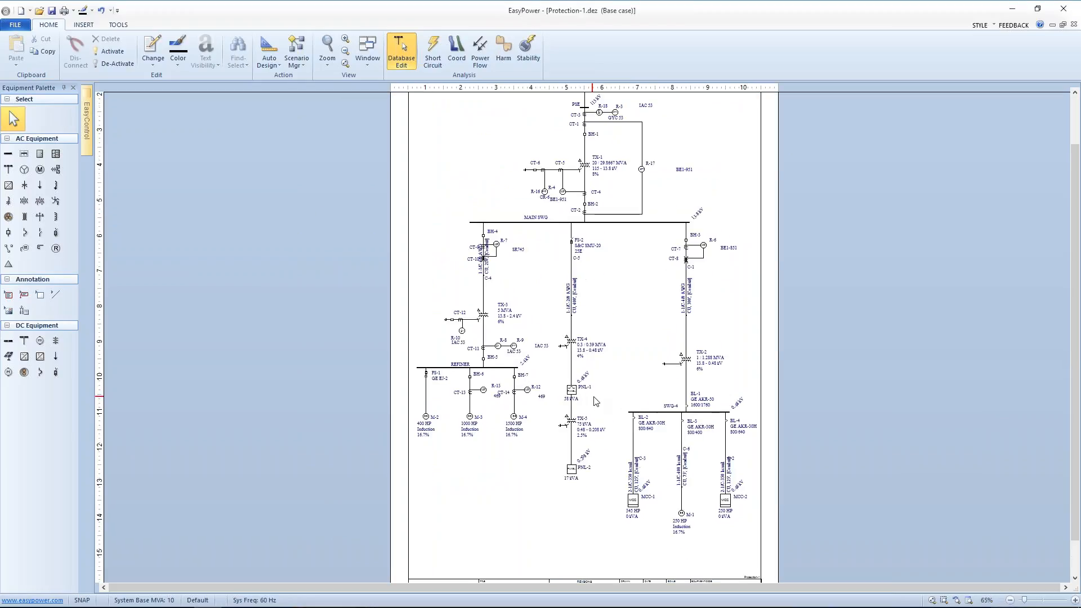
left_click_drag(578, 350, 537, 166)
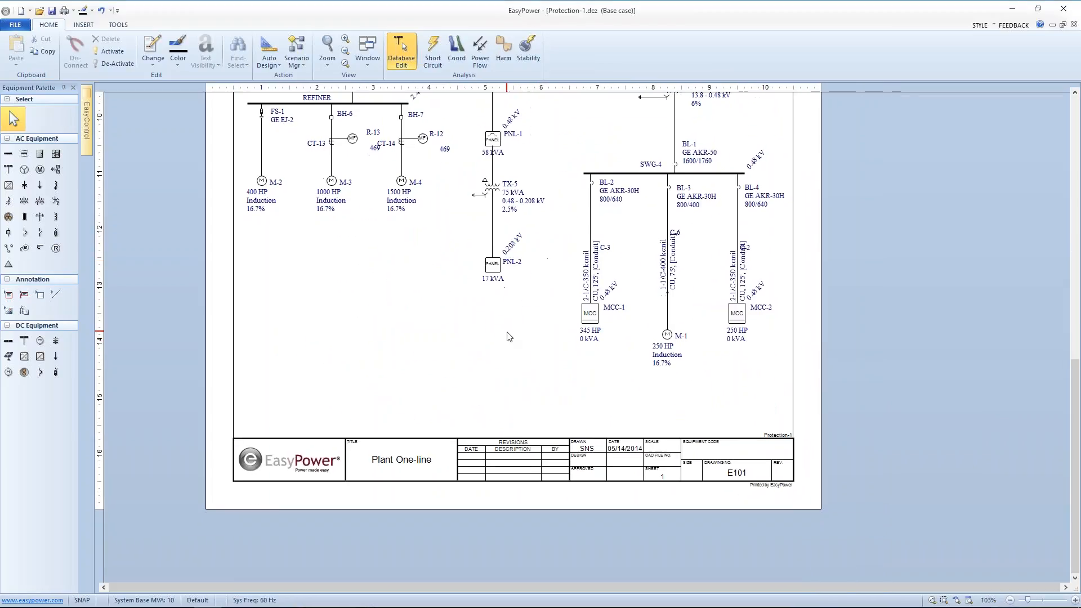
scroll(508, 336, "up", 1)
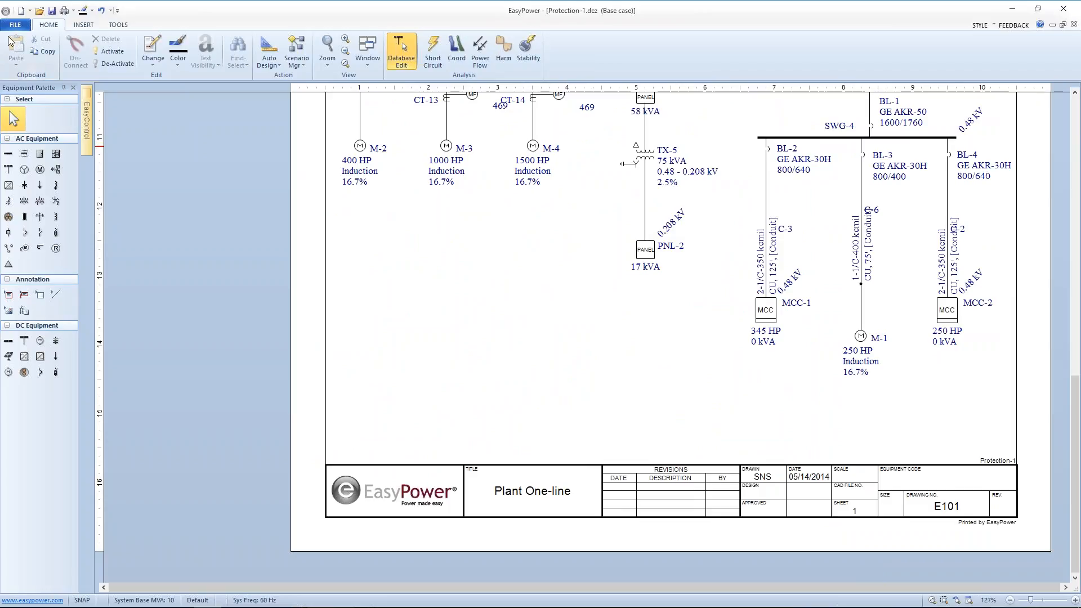
left_click(14, 31)
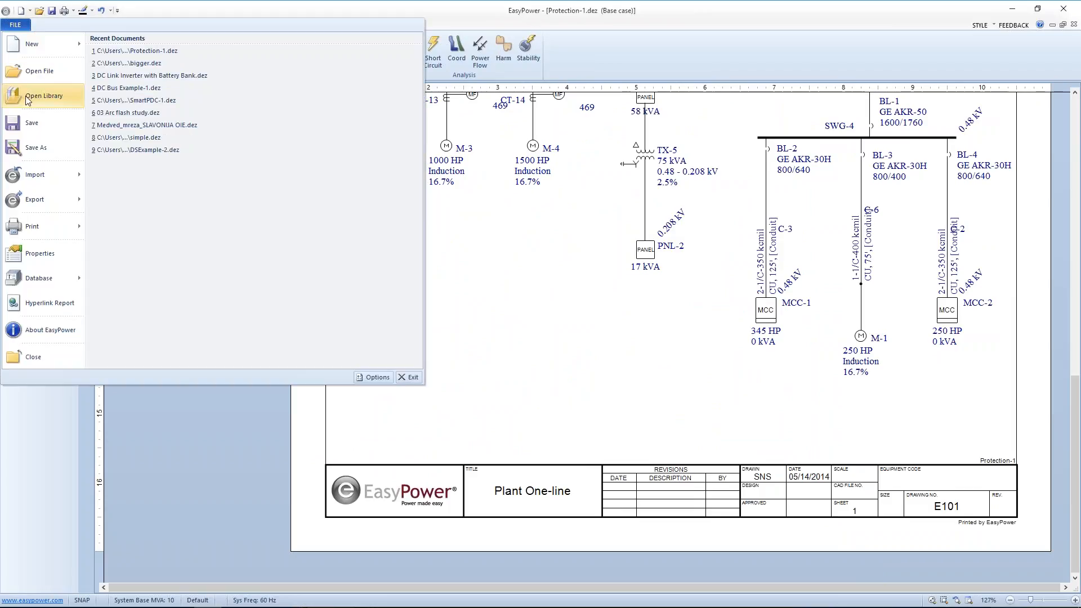
left_click(44, 254)
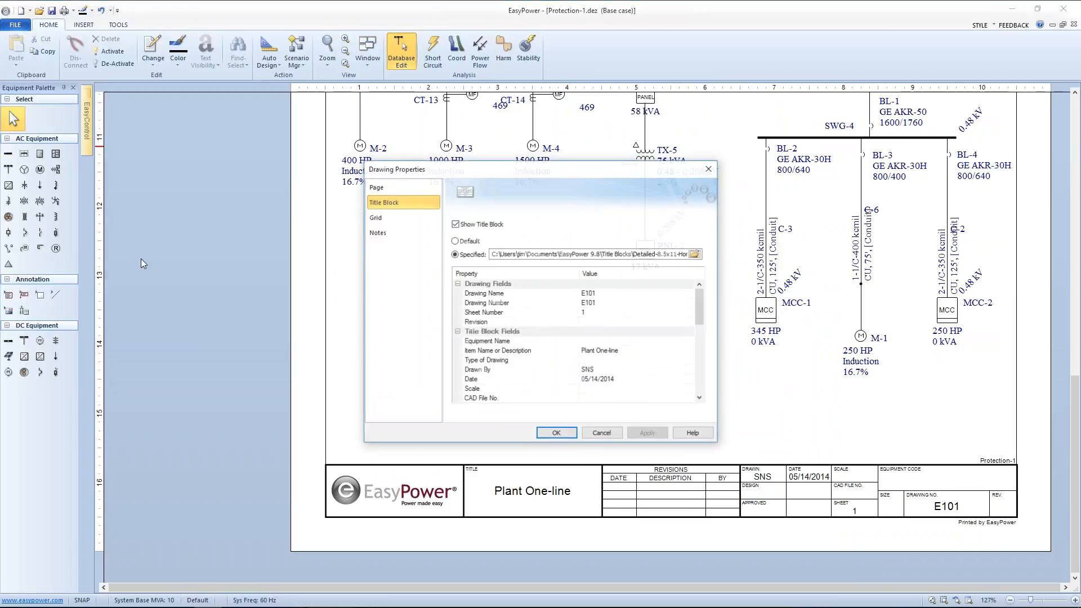
left_click(696, 254)
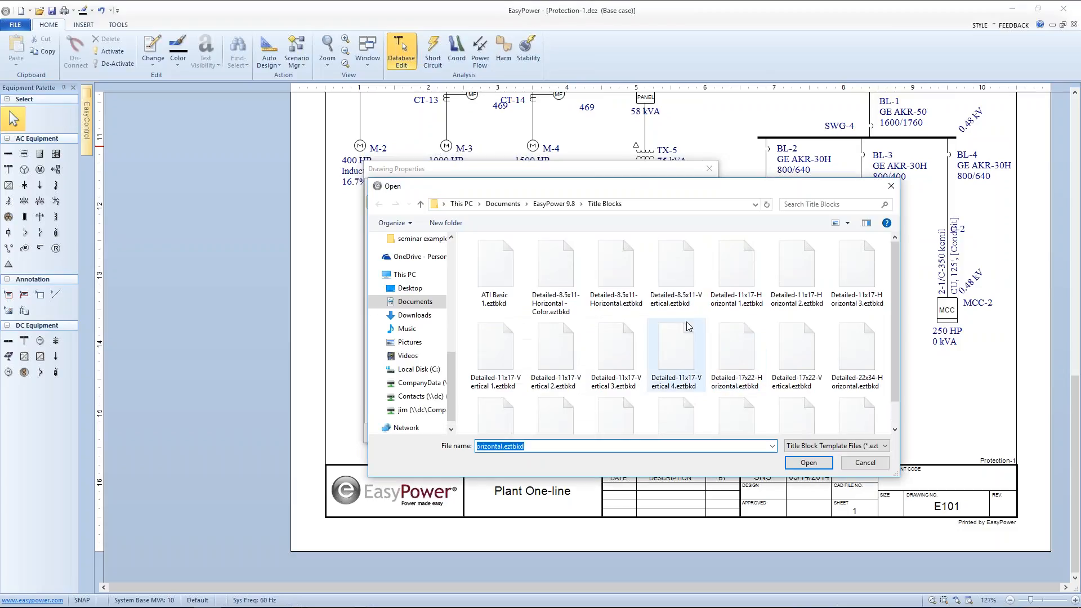
left_click(550, 276)
left_click(808, 462)
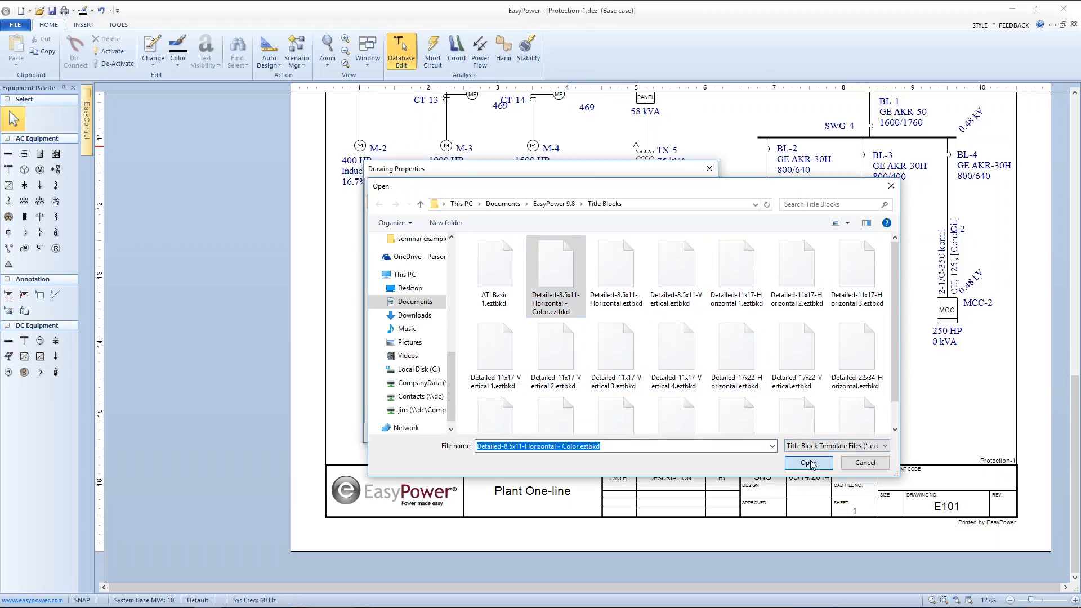
left_click(568, 432)
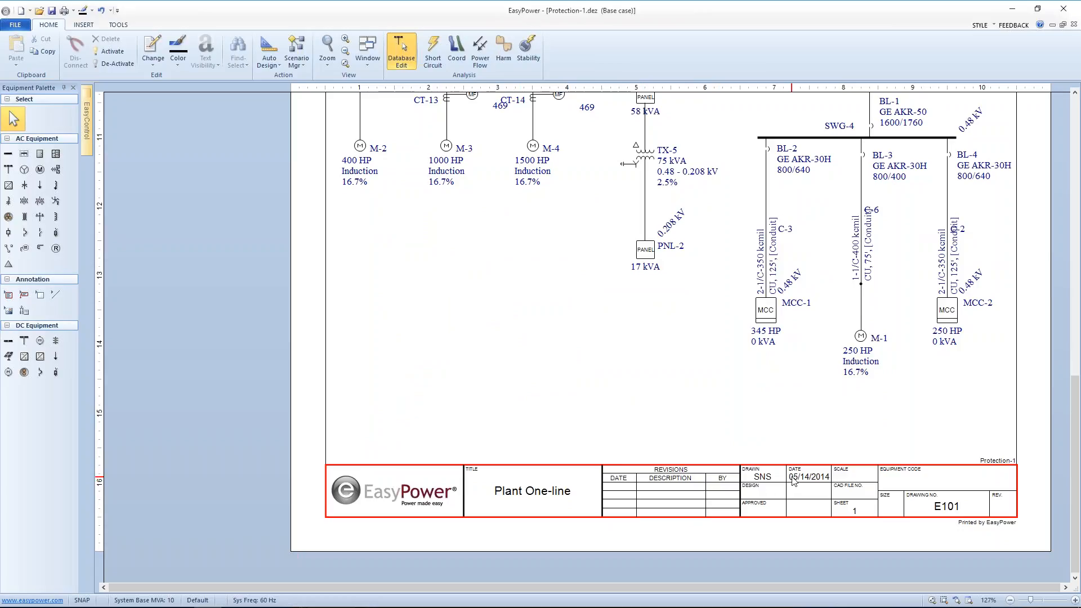
mouse_move(712, 607)
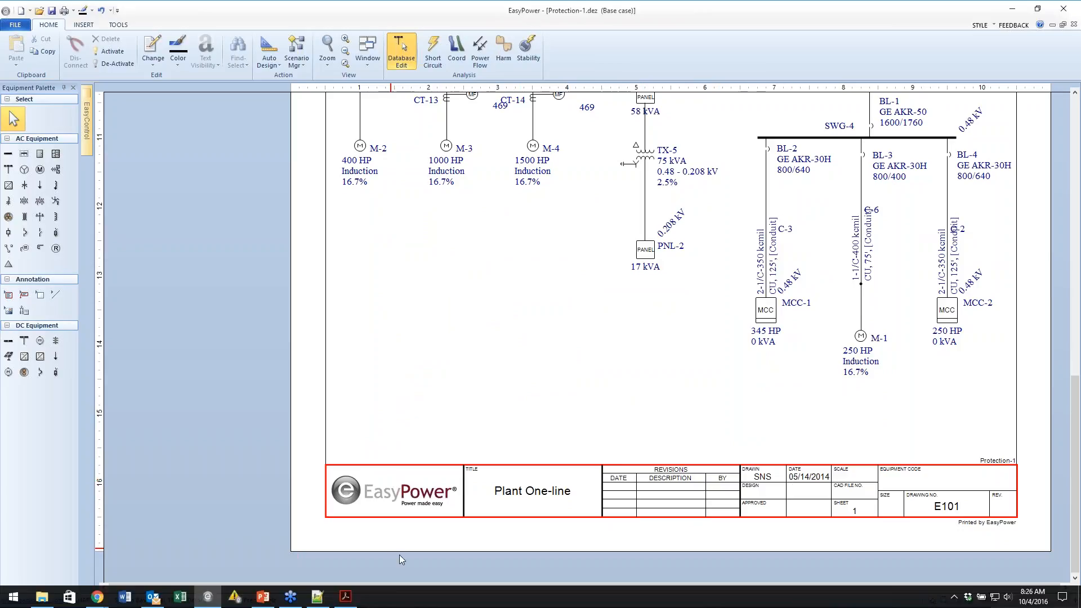
- Switch to the title block file in Notepad++ and examine the color entries of its main lines, revision labels and revisions box lines
left_click(318, 600)
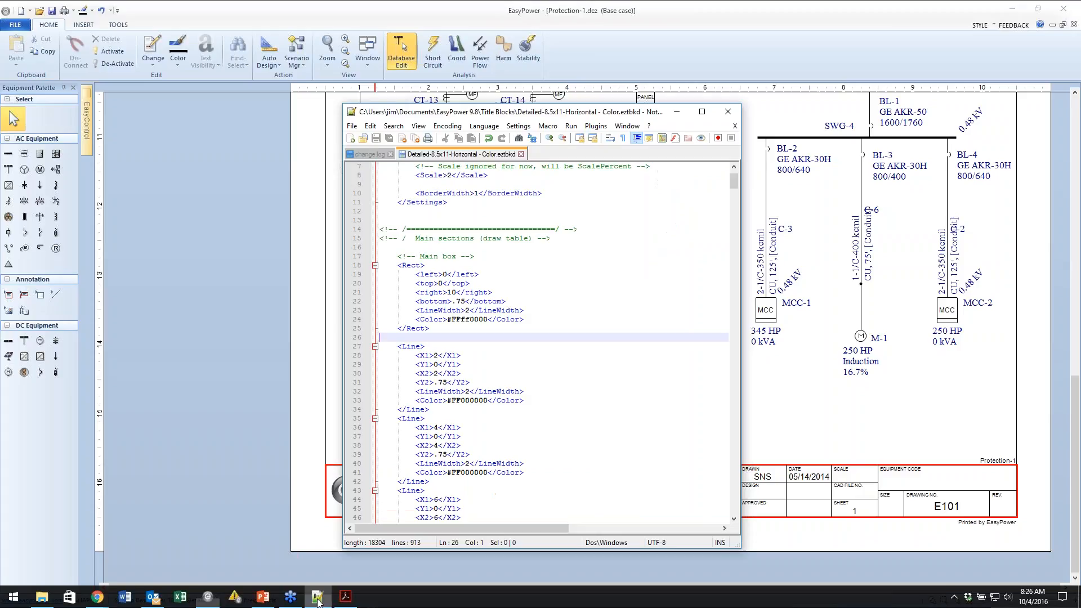
scroll(549, 345, "down", 10)
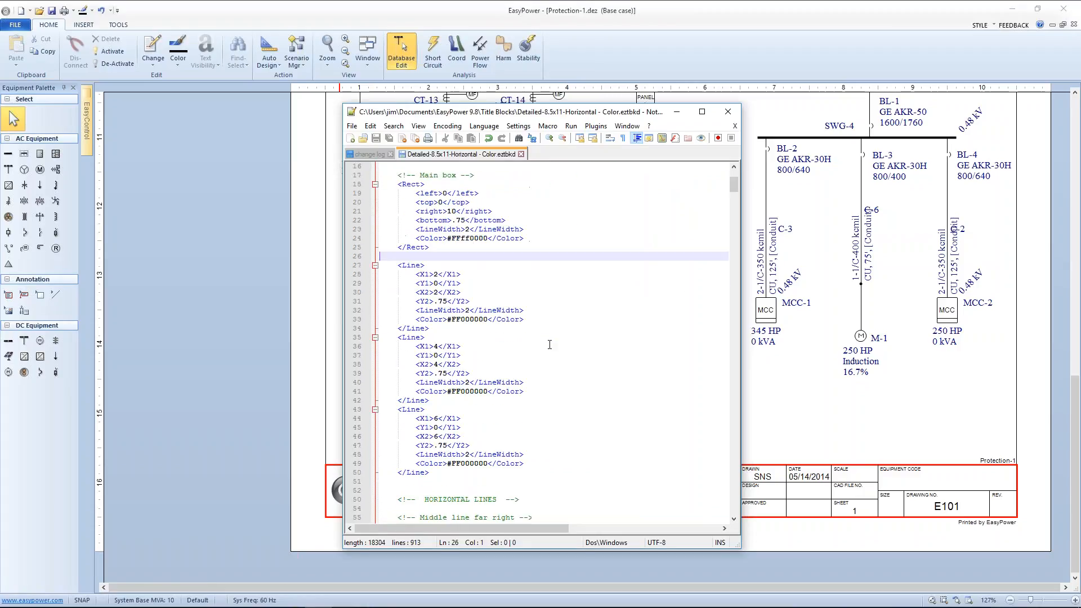
scroll(509, 328, "down", 5)
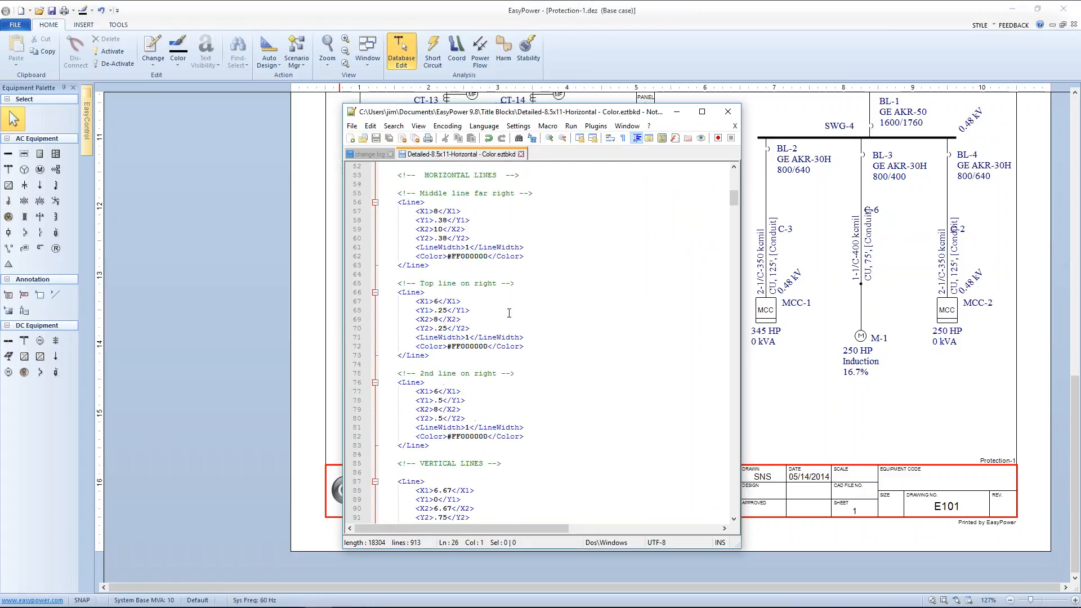
scroll(503, 294, "down", 13)
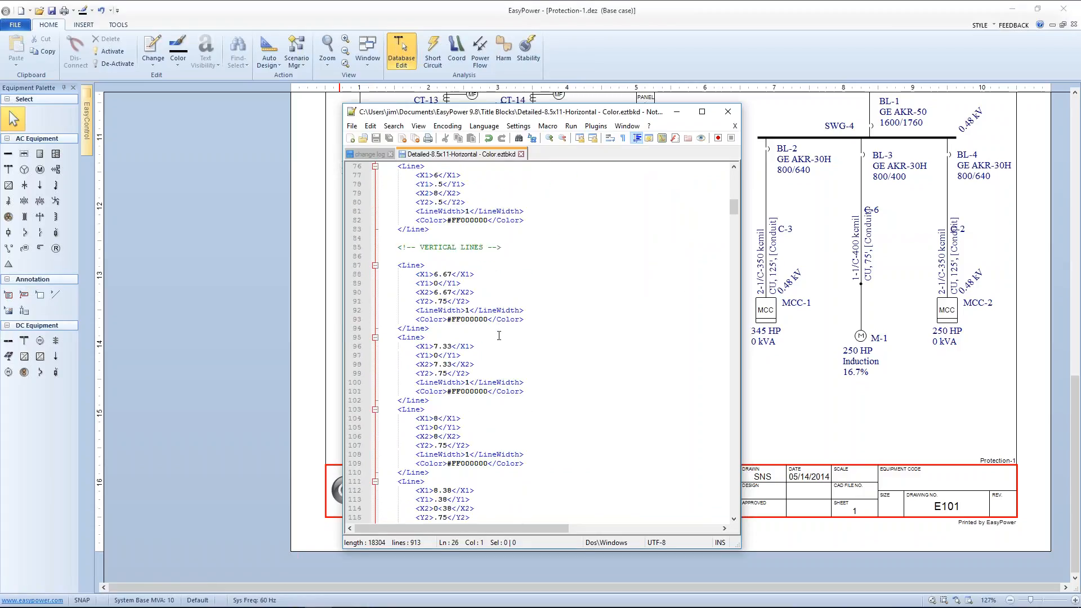
scroll(490, 349, "down", 7)
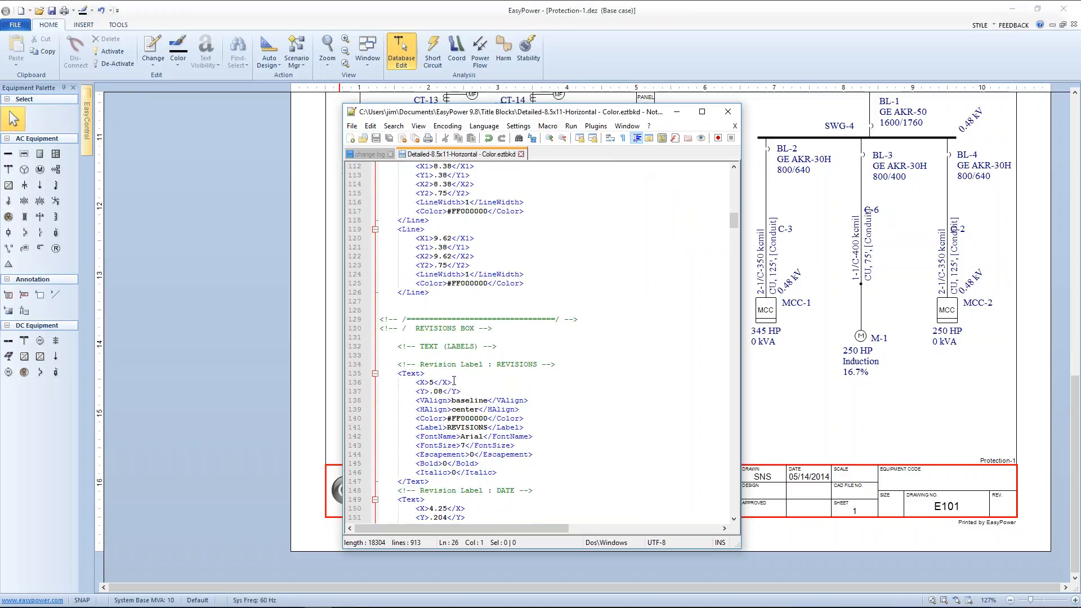
scroll(456, 380, "down", 3)
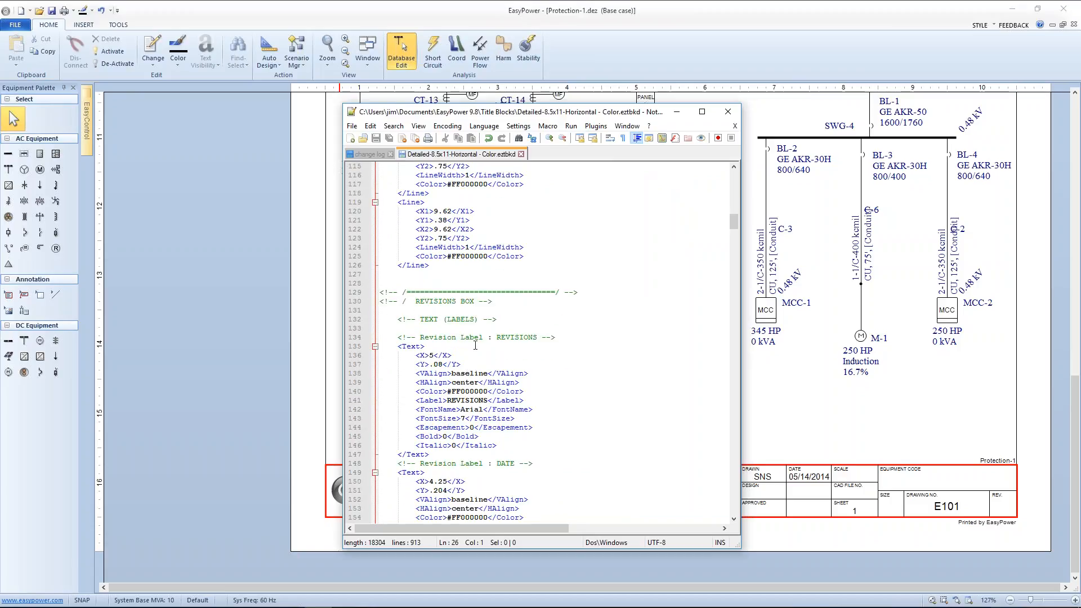
scroll(471, 393, "down", 10)
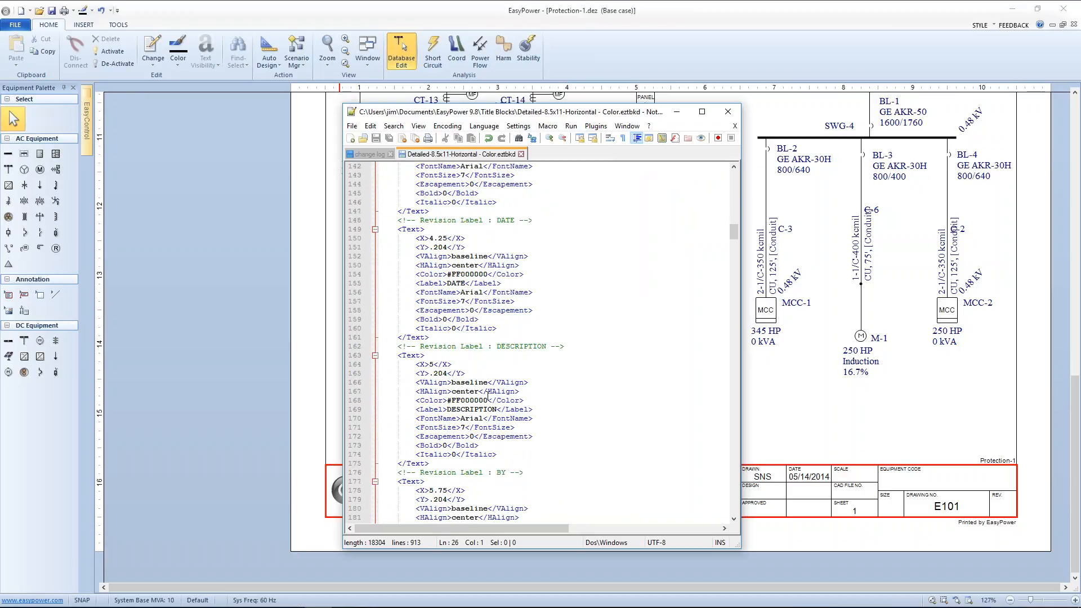
scroll(487, 396, "down", 5)
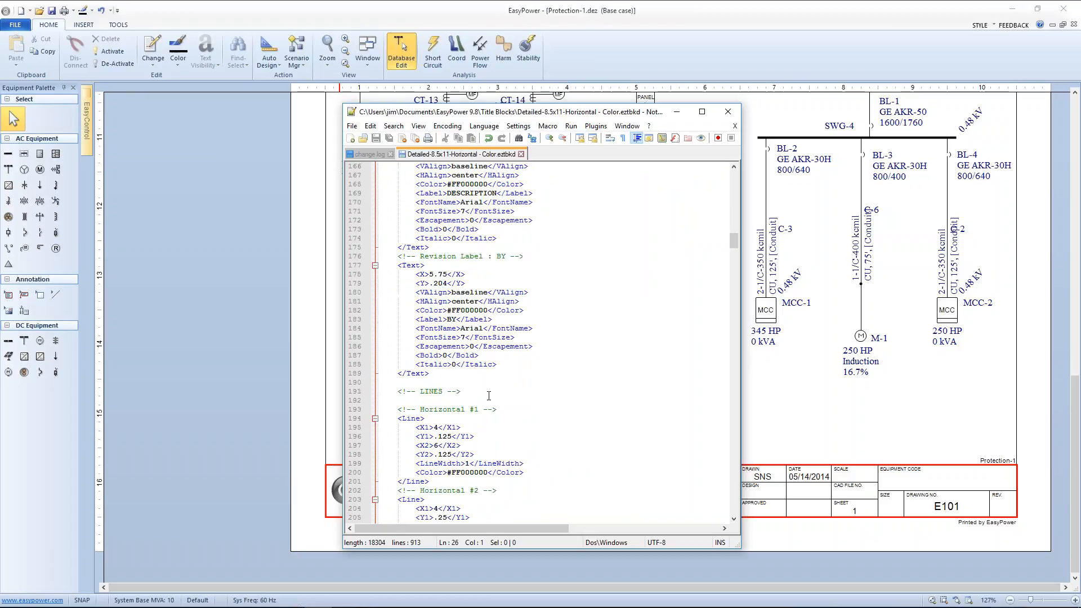
scroll(489, 396, "down", 5)
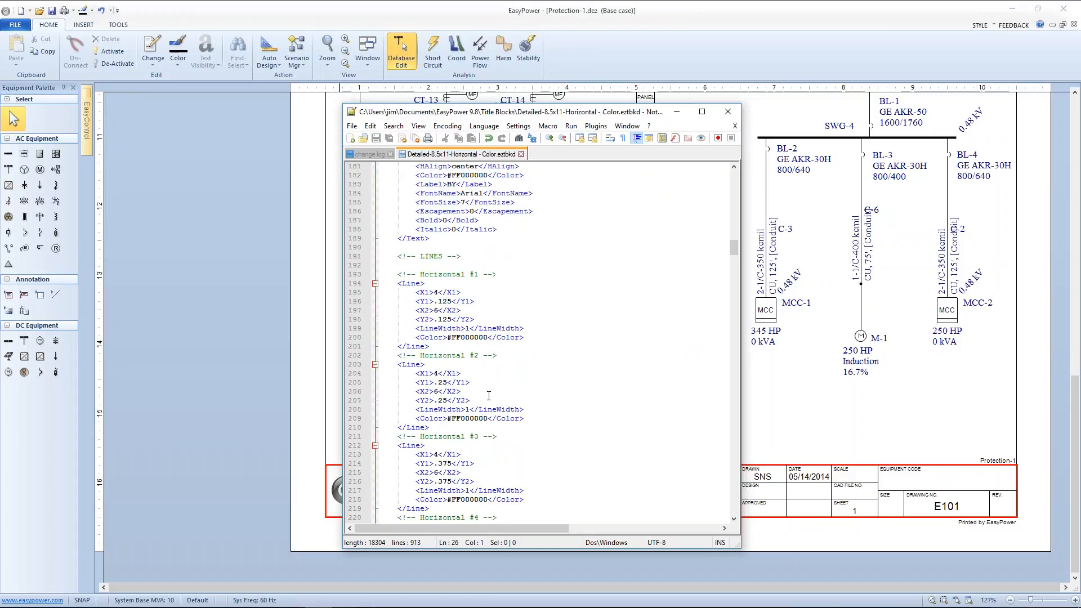
scroll(565, 393, "down", 6)
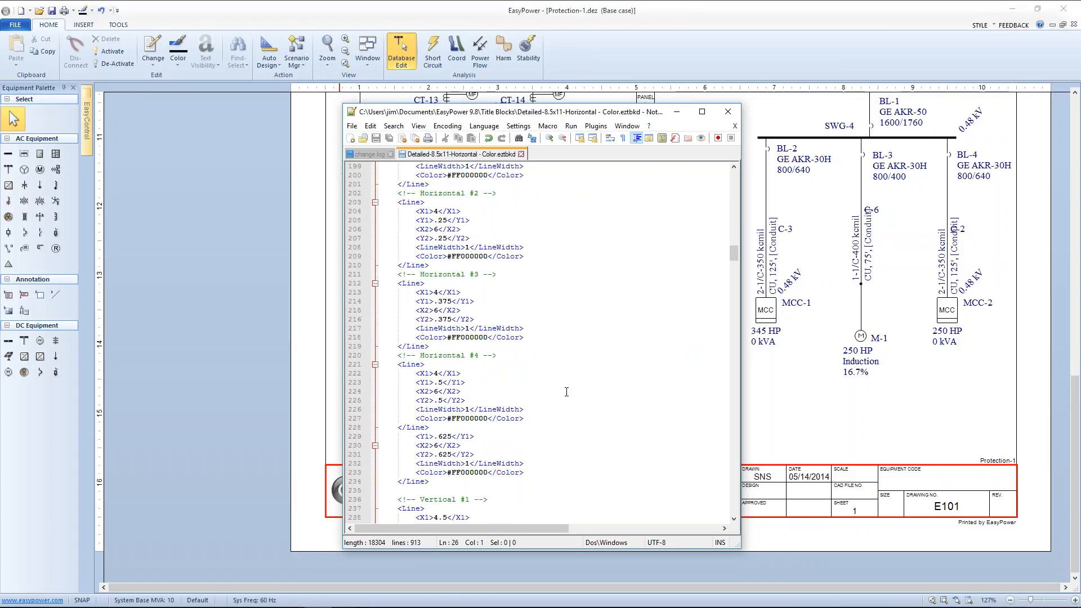
- Review the Vertical Lines and Revisions Box sections again, down to the revisions box's numbered horizontal and vertical line definitions
scroll(566, 392, "up", 19)
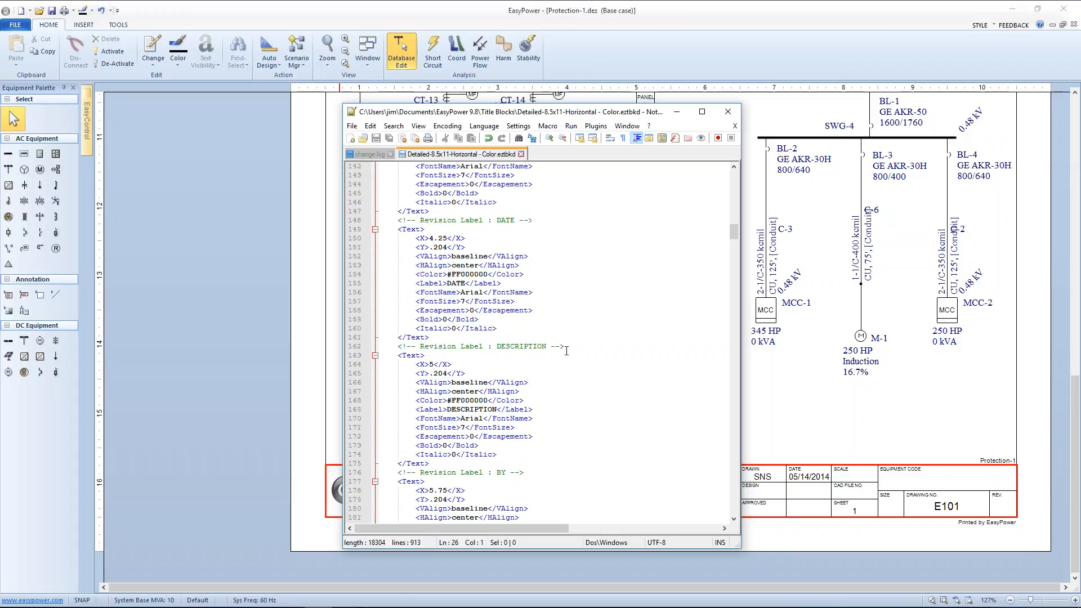
scroll(498, 273, "up", 5)
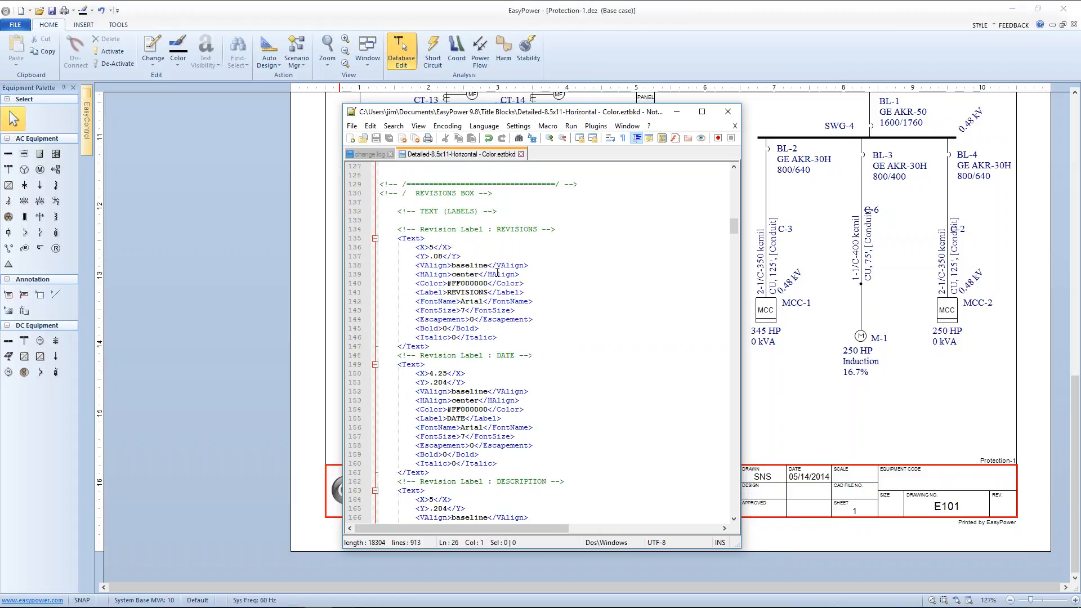
scroll(509, 260, "up", 13)
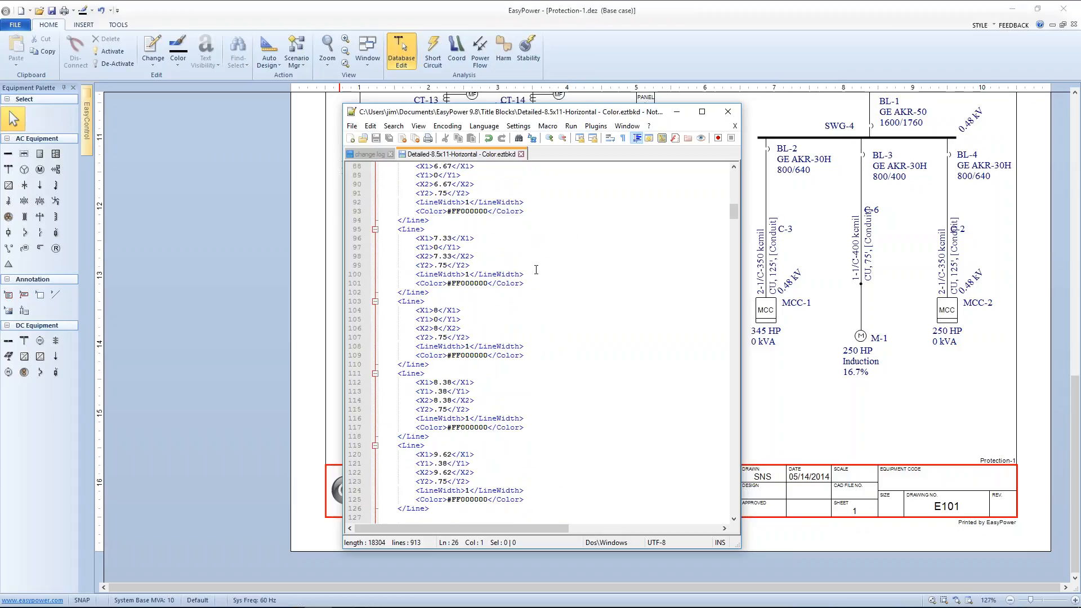
scroll(515, 271, "up", 2)
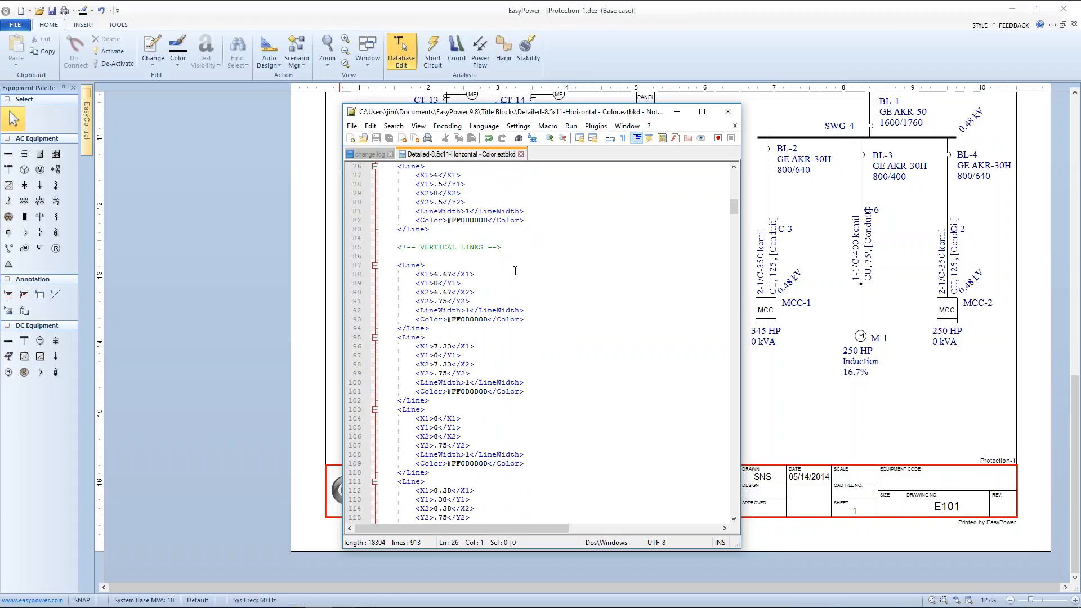
scroll(515, 271, "up", 4)
scroll(559, 277, "down", 3)
scroll(598, 362, "down", 12)
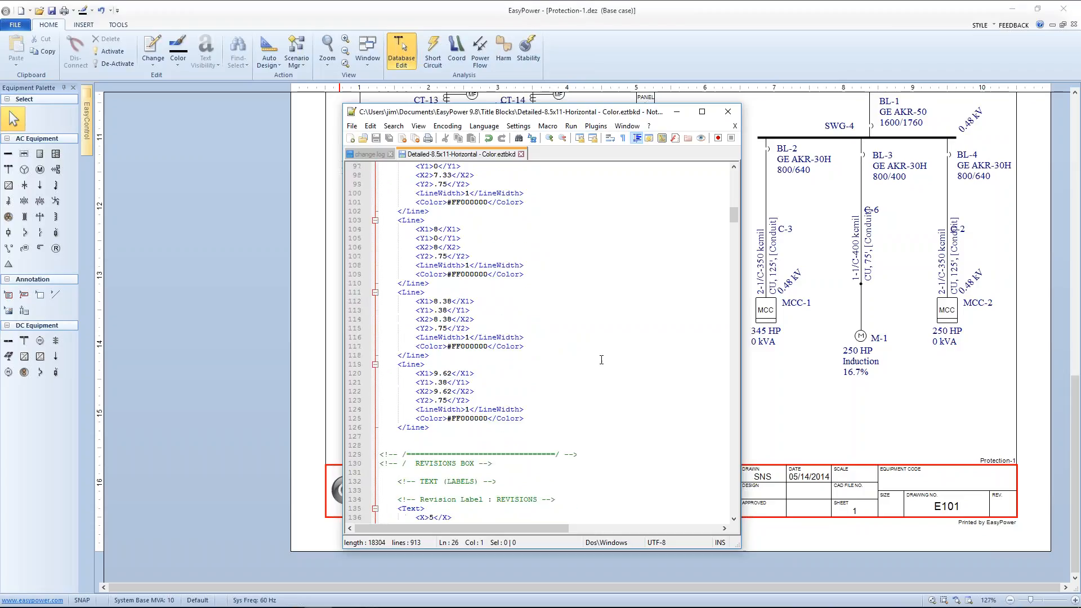
scroll(594, 379, "down", 19)
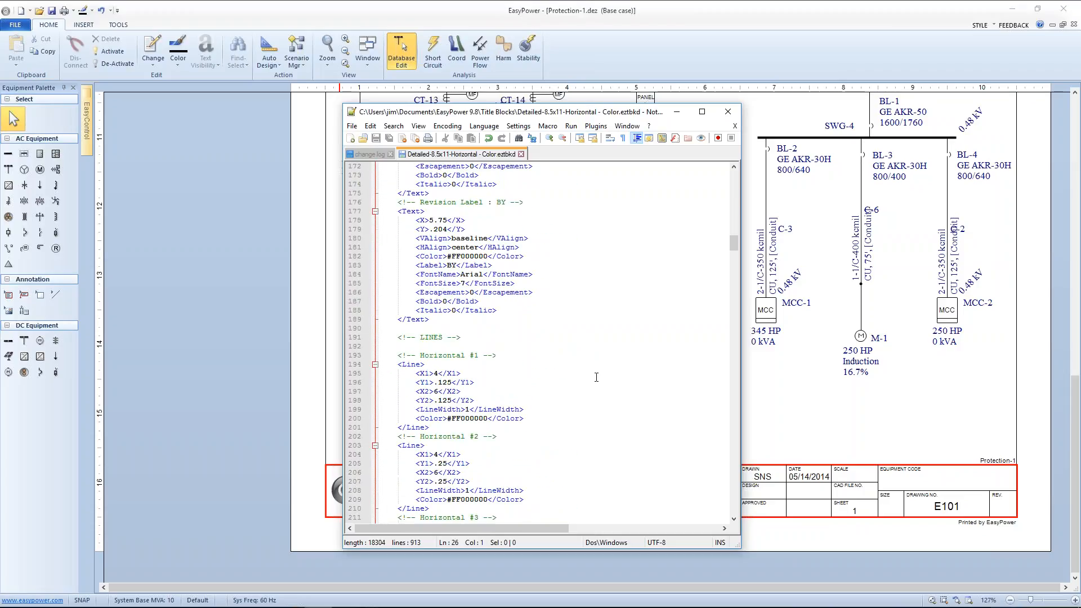
scroll(597, 366, "up", 5)
scroll(603, 350, "up", 1)
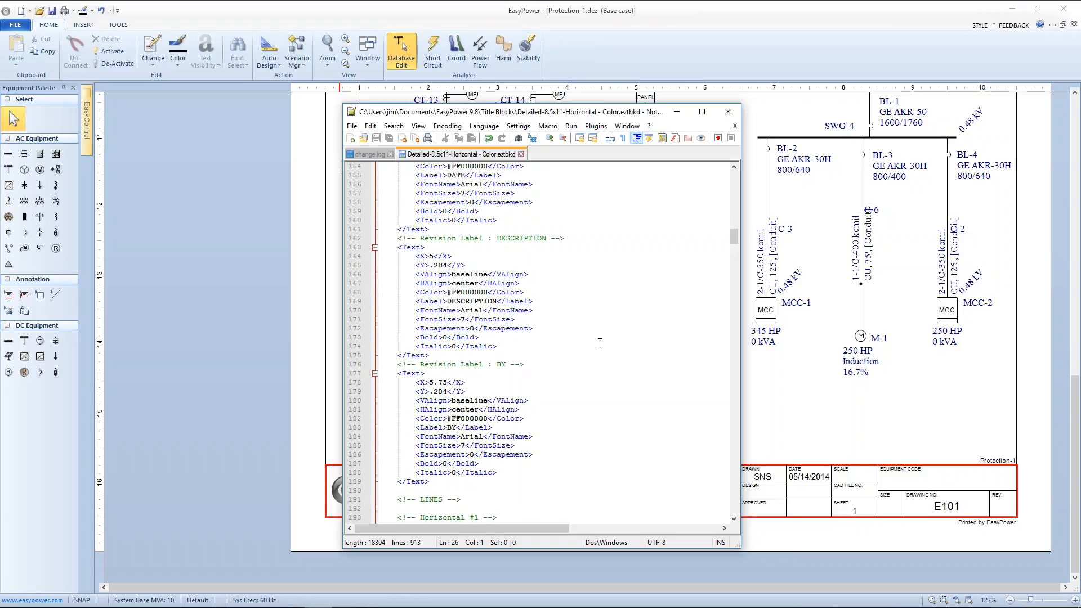
scroll(600, 343, "down", 12)
scroll(589, 341, "down", 4)
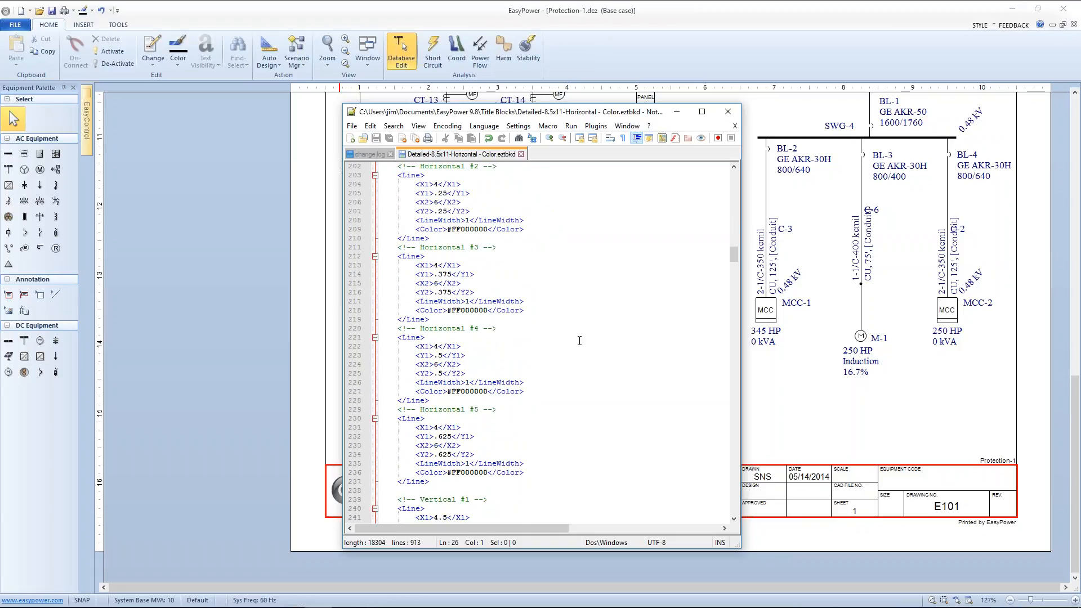
scroll(501, 330, "down", 4)
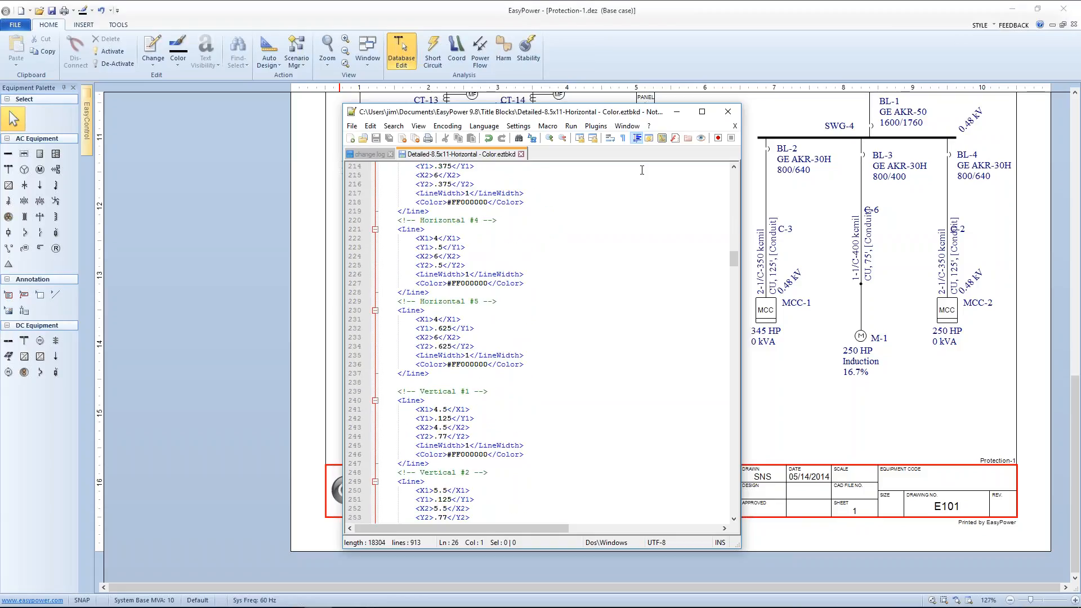
- Move the Notepad++ window clear of the drawing's revisions table and examine the Logo Images and Labels sections of the file
left_click_drag(609, 114, 405, 127)
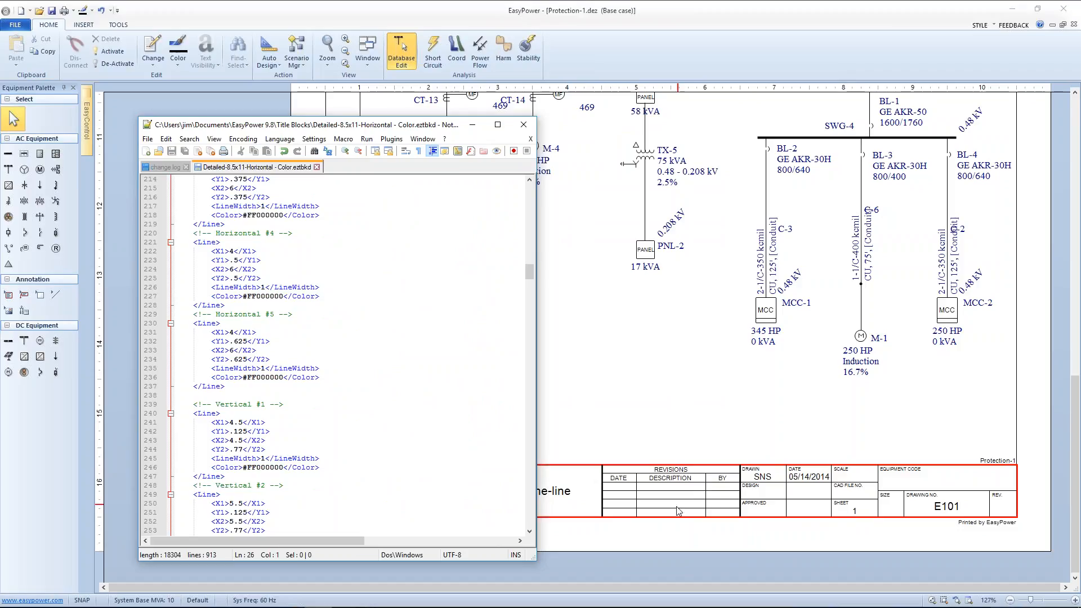
scroll(450, 354, "down", 8)
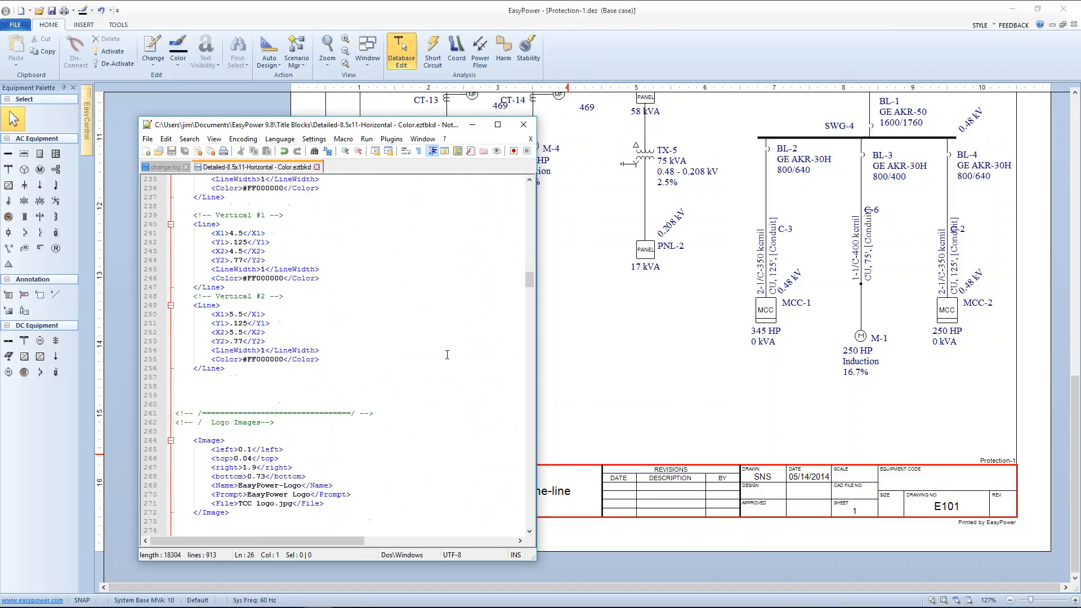
scroll(337, 385, "down", 1)
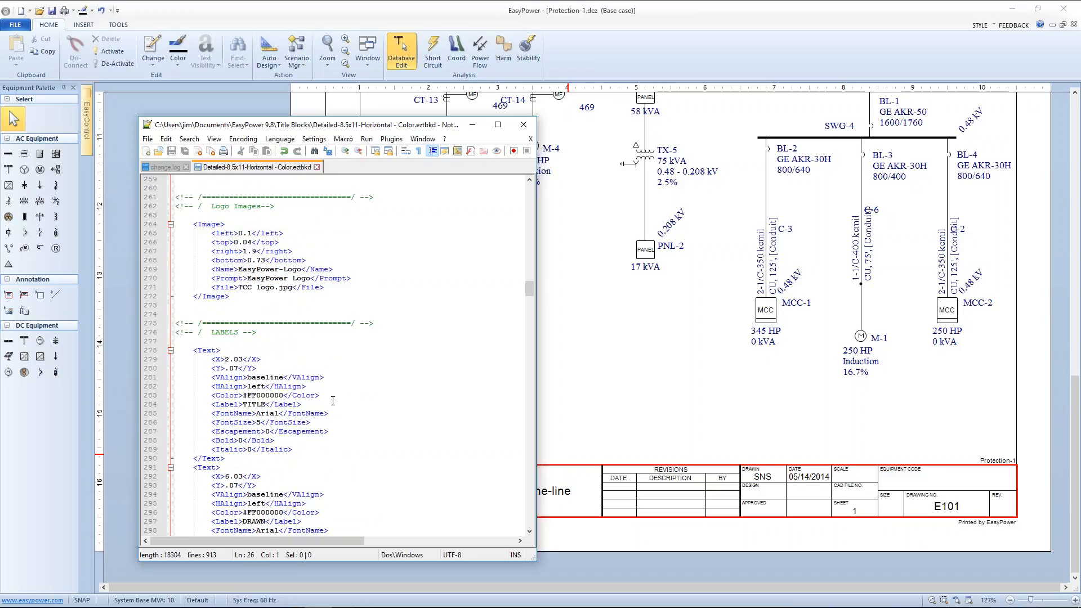
scroll(321, 403, "down", 2)
scroll(333, 401, "down", 3)
scroll(333, 400, "down", 7)
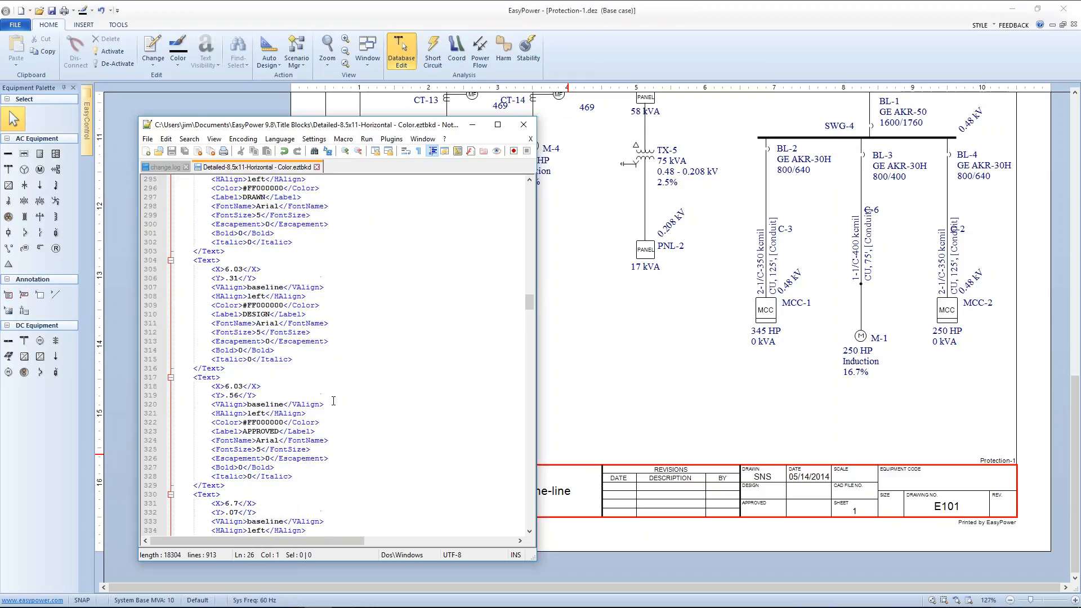
scroll(335, 400, "down", 13)
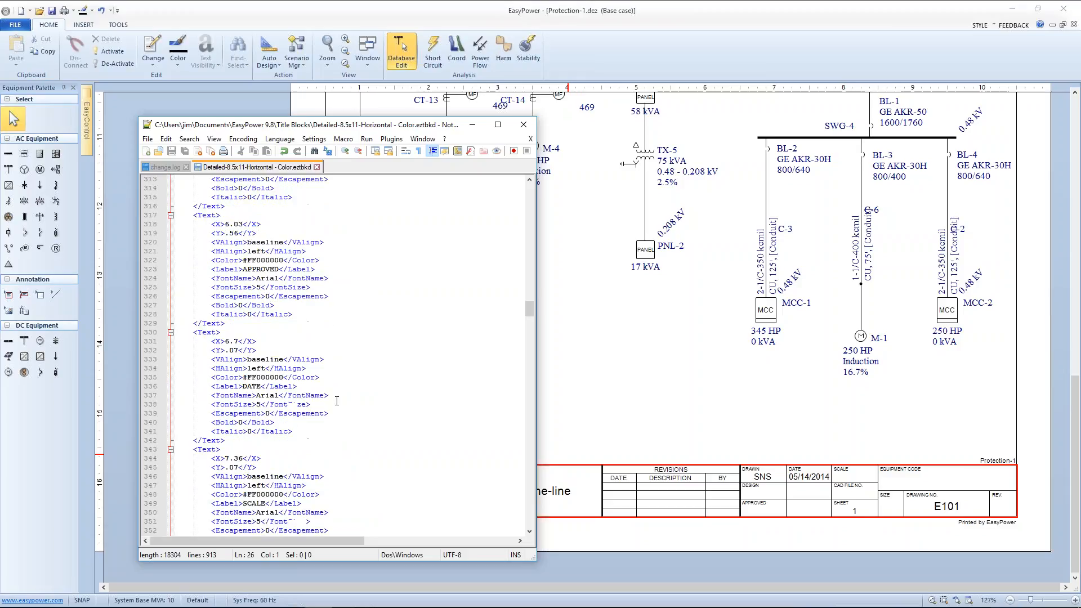
- Change the TITLE label's color to #FFff0000 in the Labels section of the title block file
scroll(341, 400, "up", 13)
scroll(347, 396, "up", 1)
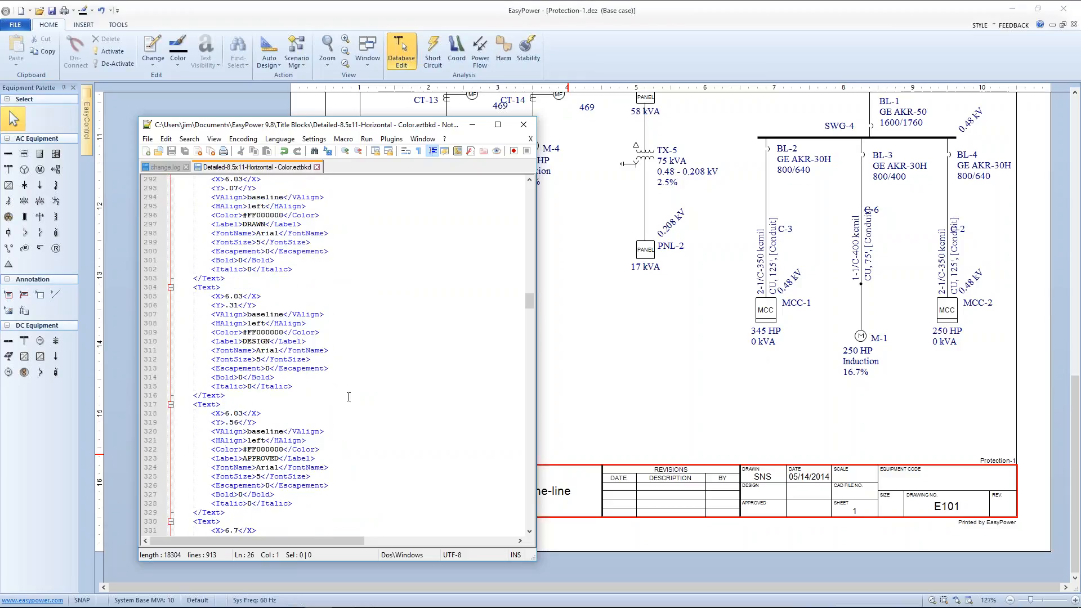
scroll(320, 364, "up", 5)
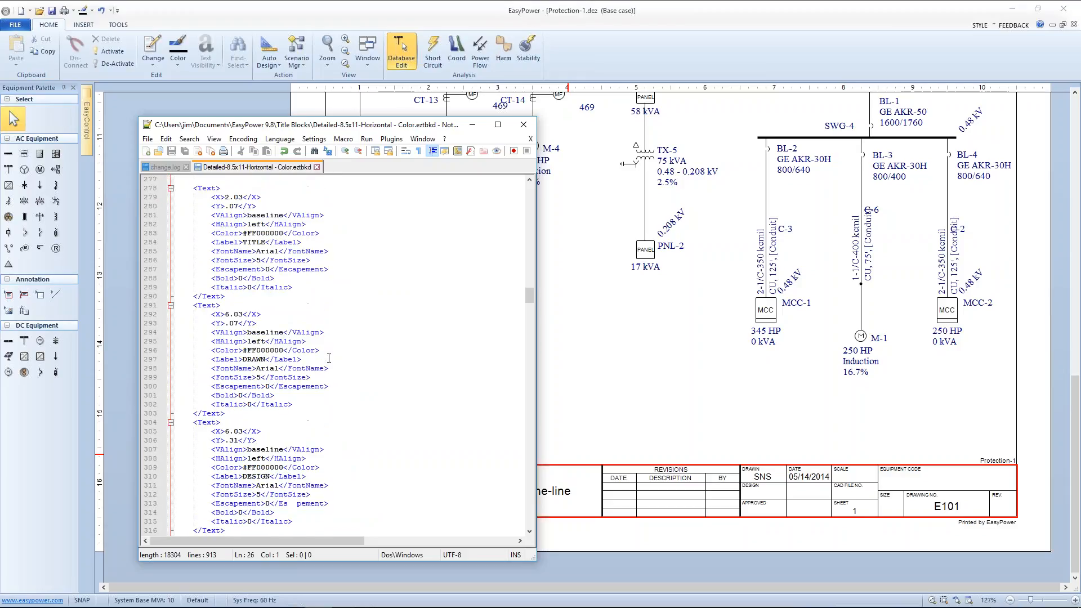
scroll(308, 343, "up", 2)
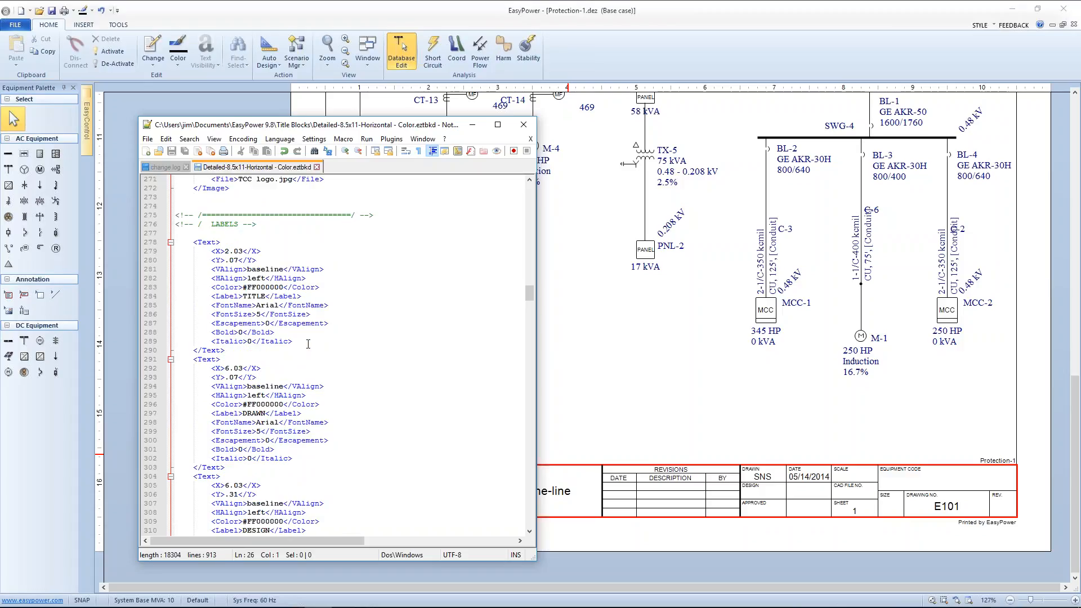
scroll(308, 343, "up", 1)
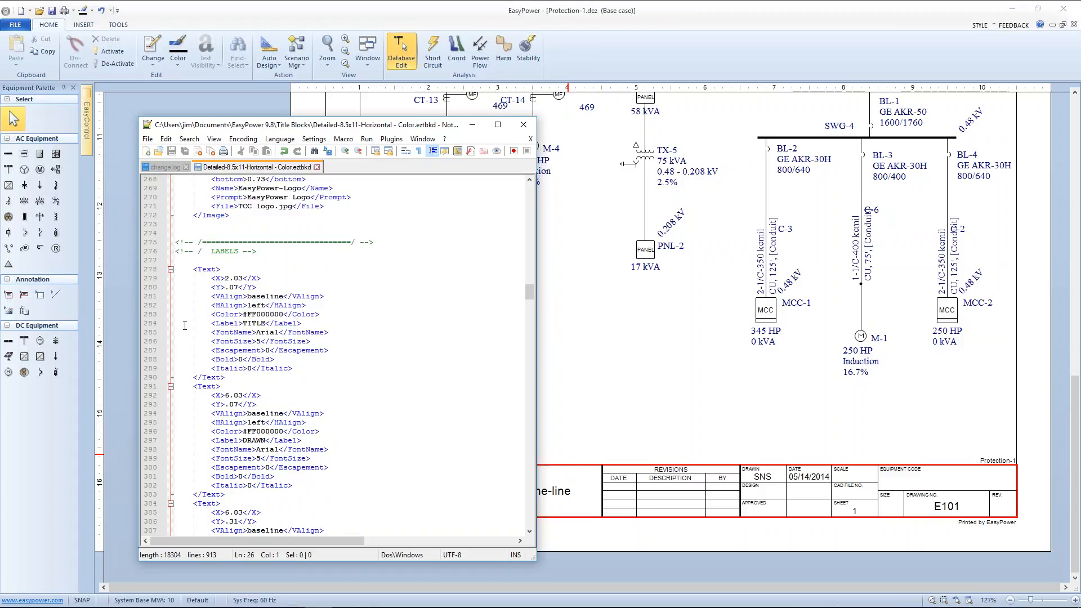
left_click(263, 314)
key("Delete")
key("BackSpace")
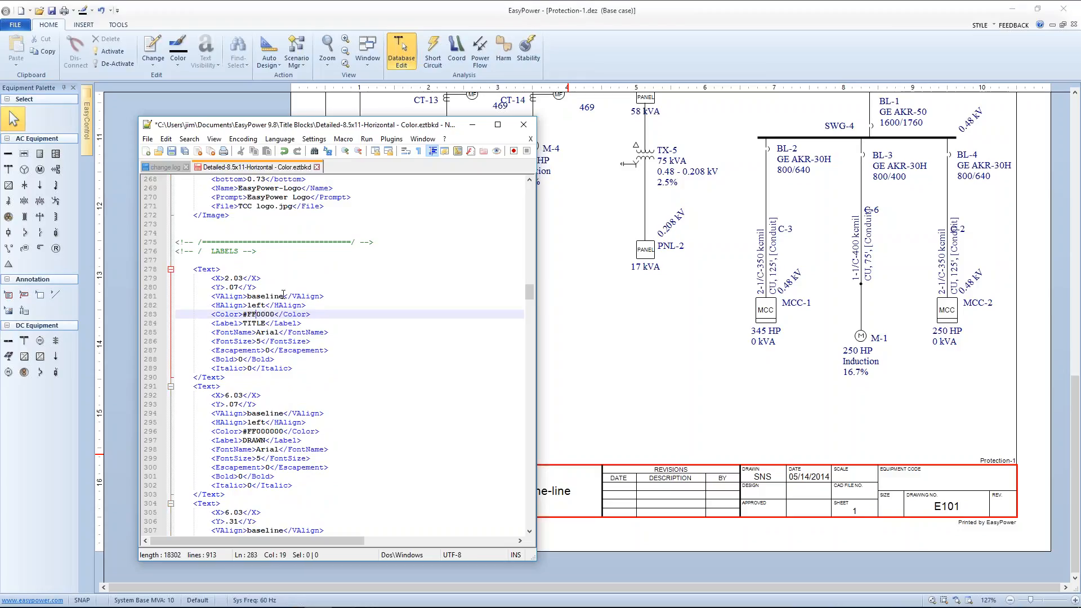
type("ff")
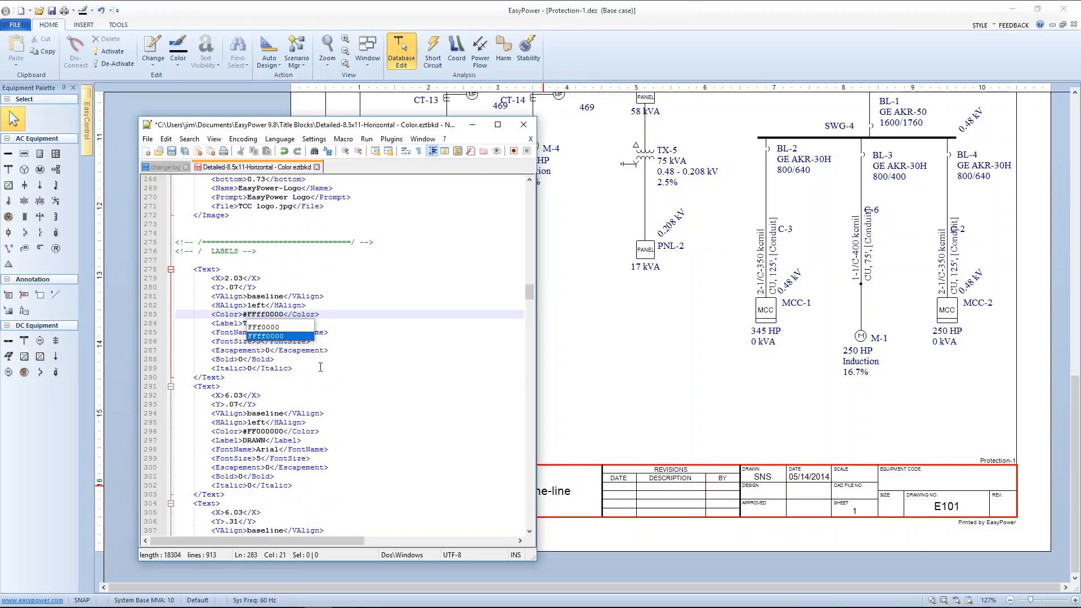
left_click(355, 359)
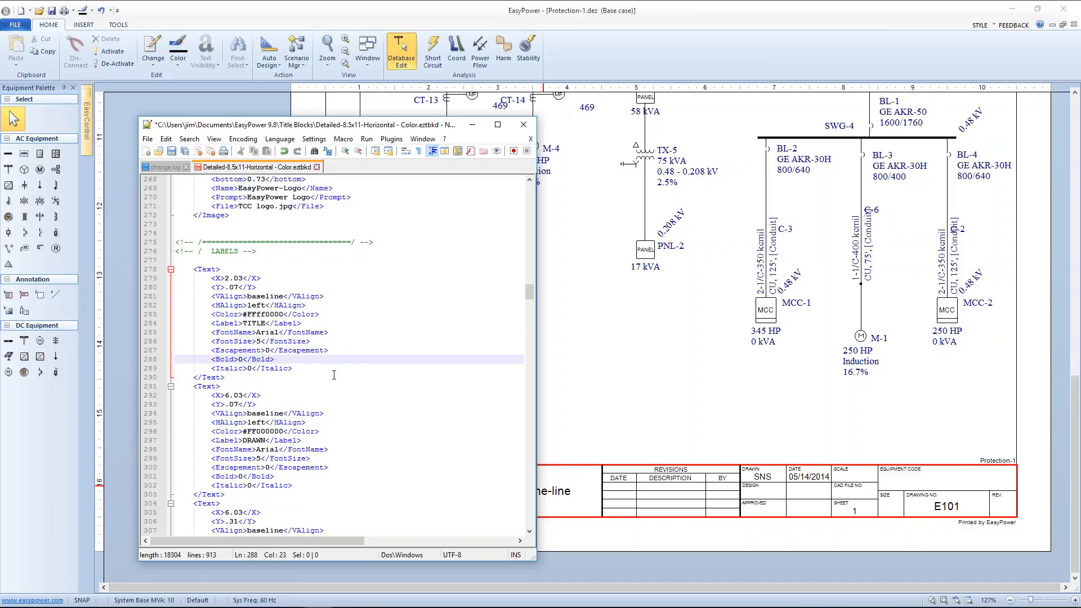
- Change the Equipment Name prompt's color to #FFff0000 in the Prompts section of the title block file
scroll(335, 377, "down", 8)
scroll(335, 382, "down", 11)
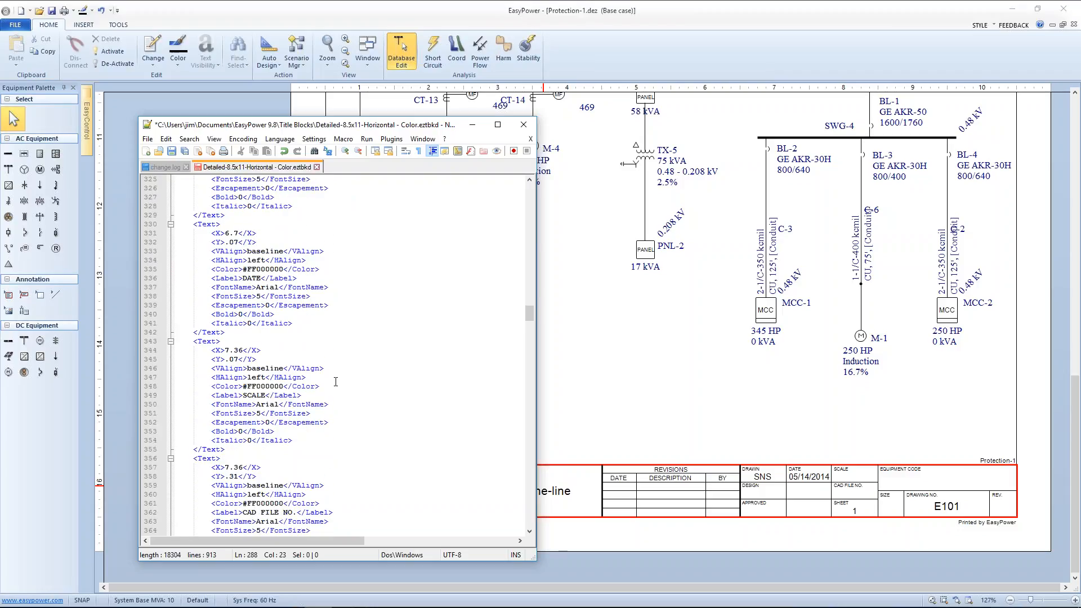
scroll(336, 382, "down", 14)
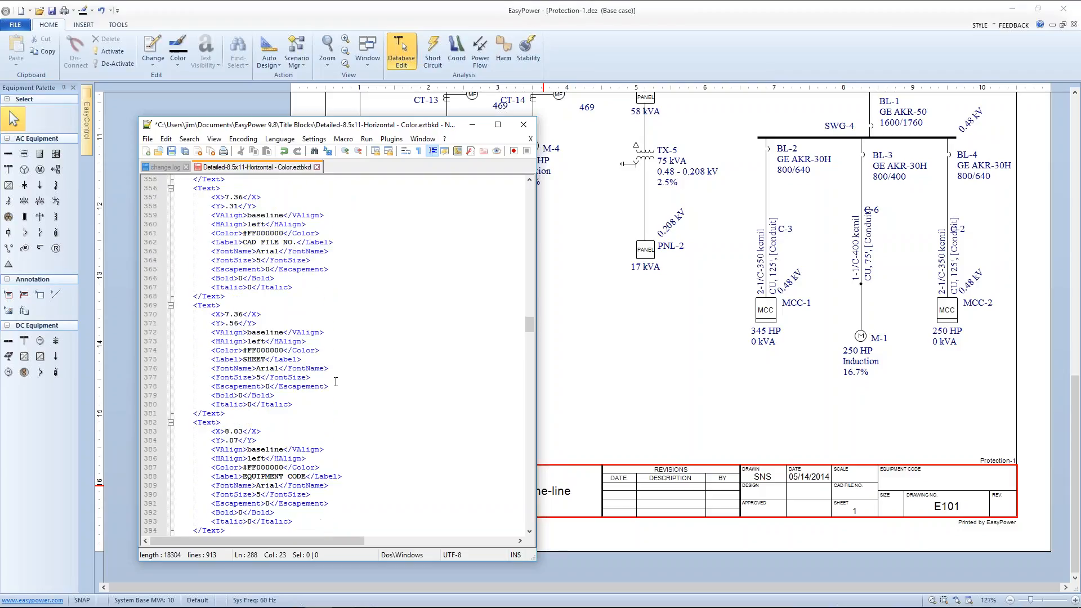
scroll(336, 382, "down", 14)
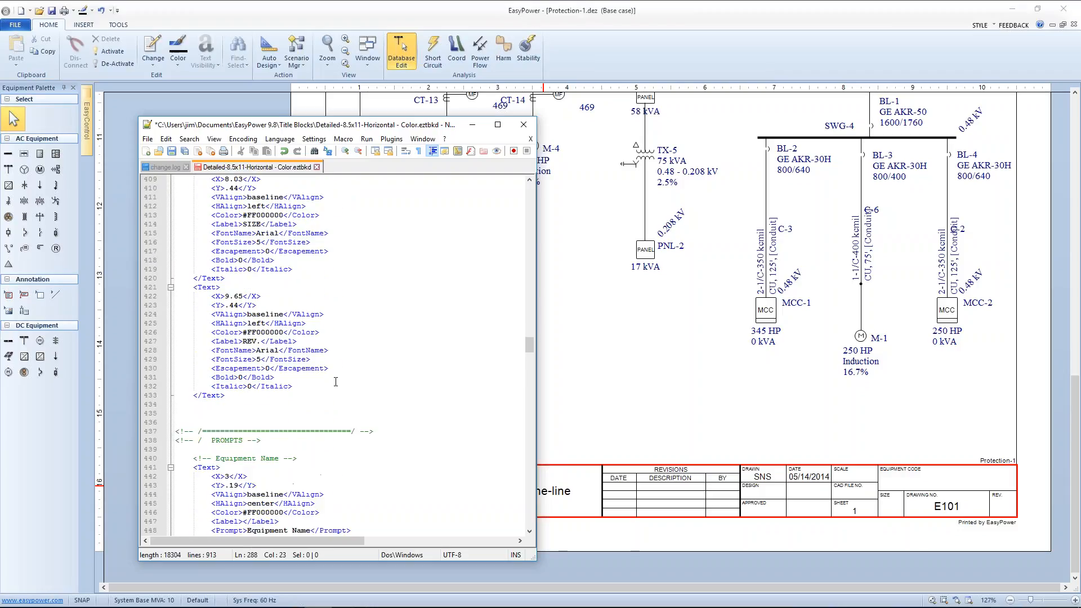
scroll(335, 381, "down", 4)
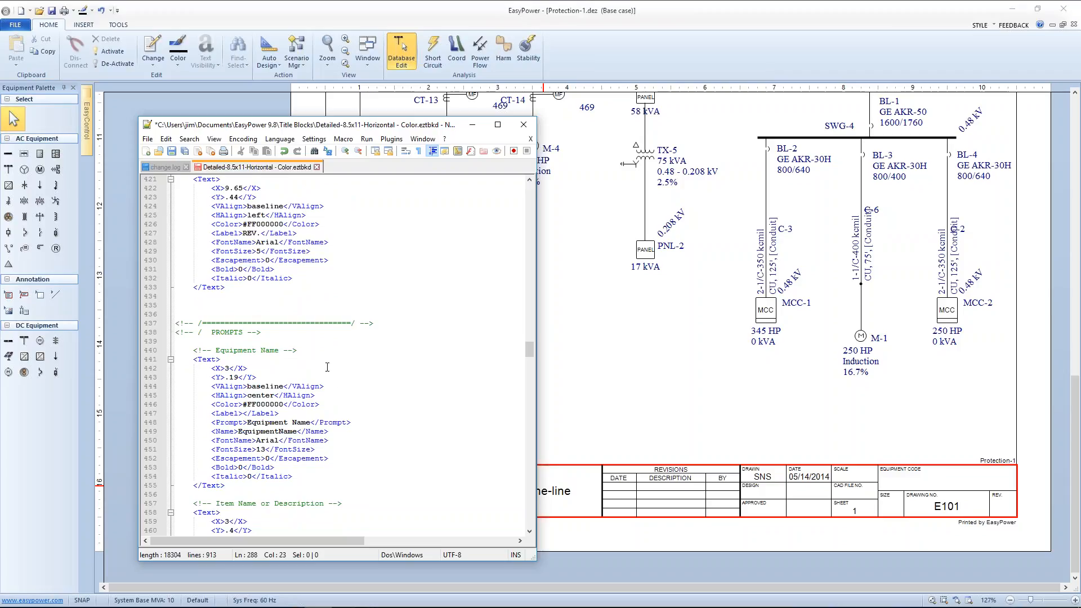
left_click(266, 403)
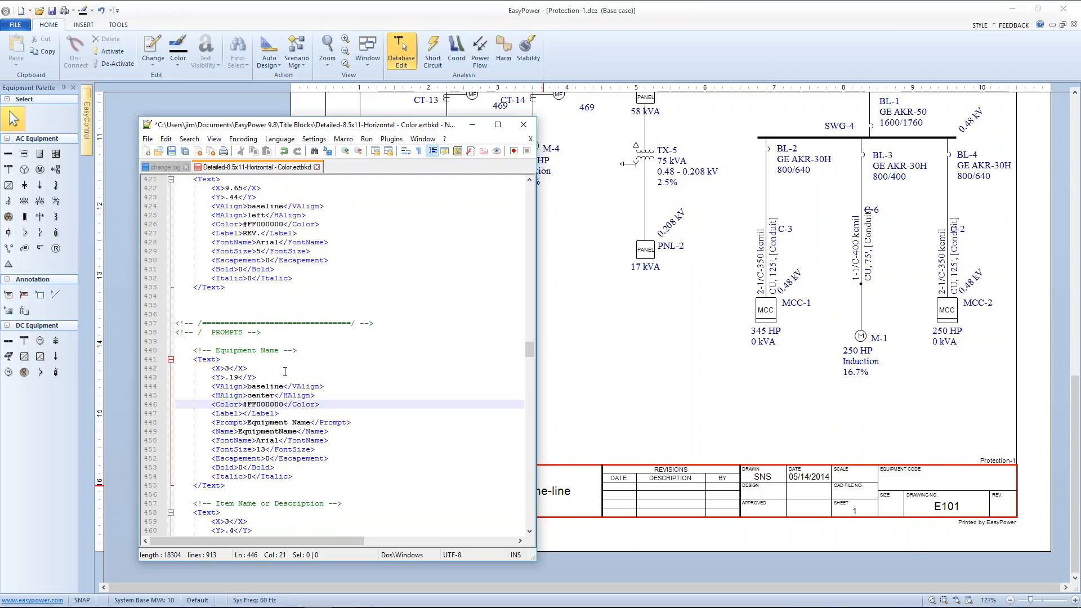
key("BackSpace")
key("BackSpace")
type("ff")
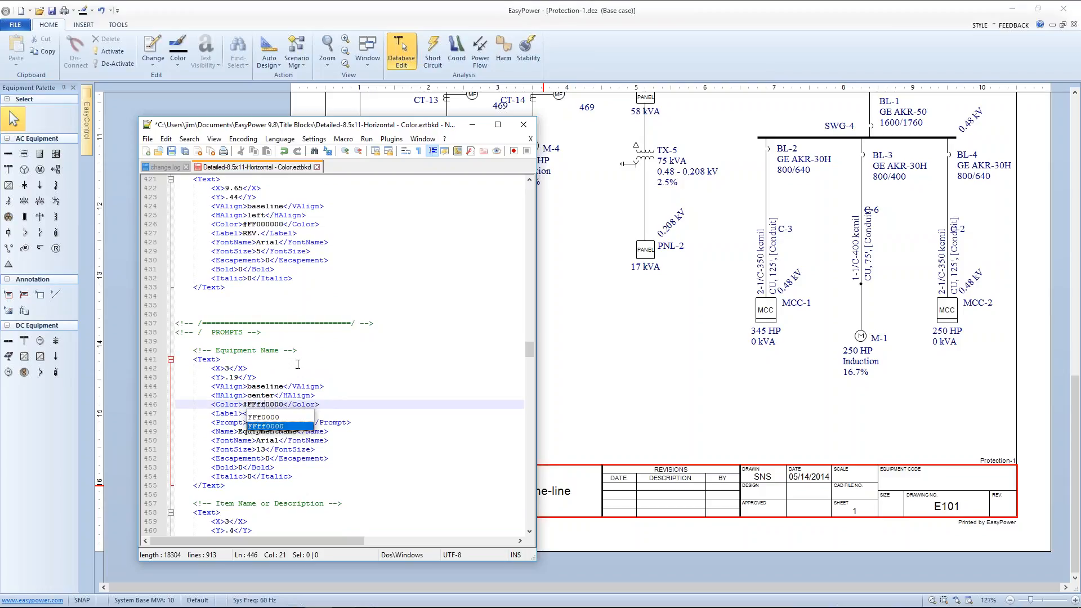
left_click(351, 362)
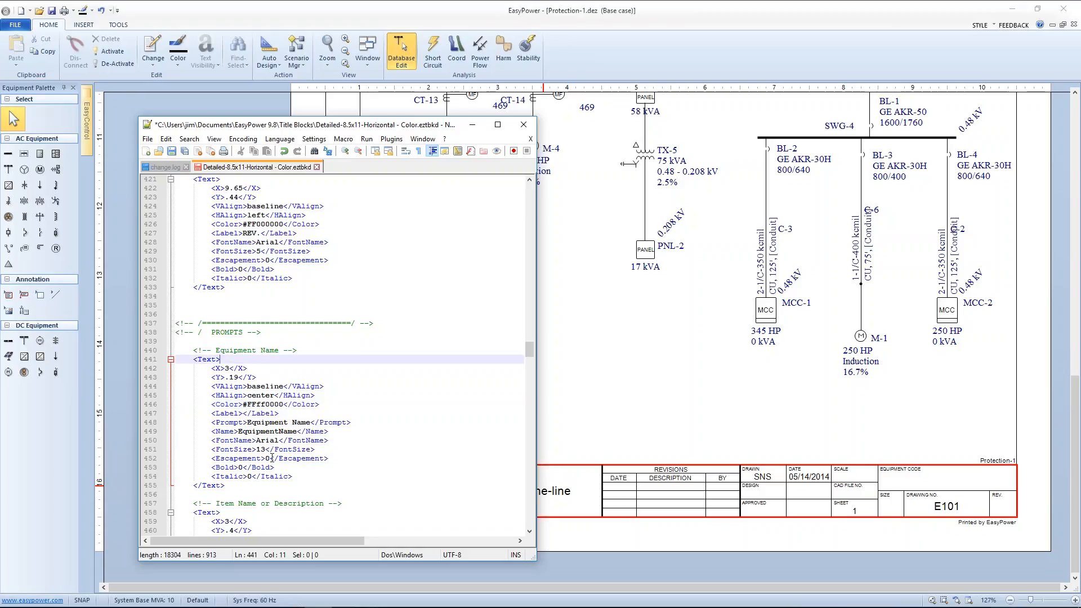
- Set both the Bold and Italic values of the Equipment Name prompt to 1
left_click(244, 469)
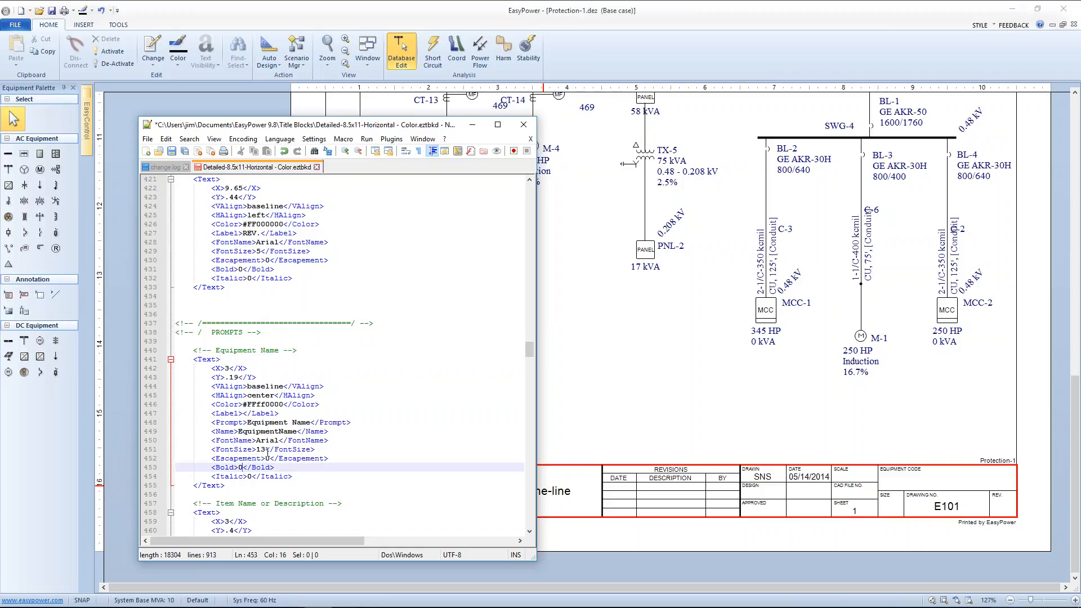
key("BackSpace")
type("1")
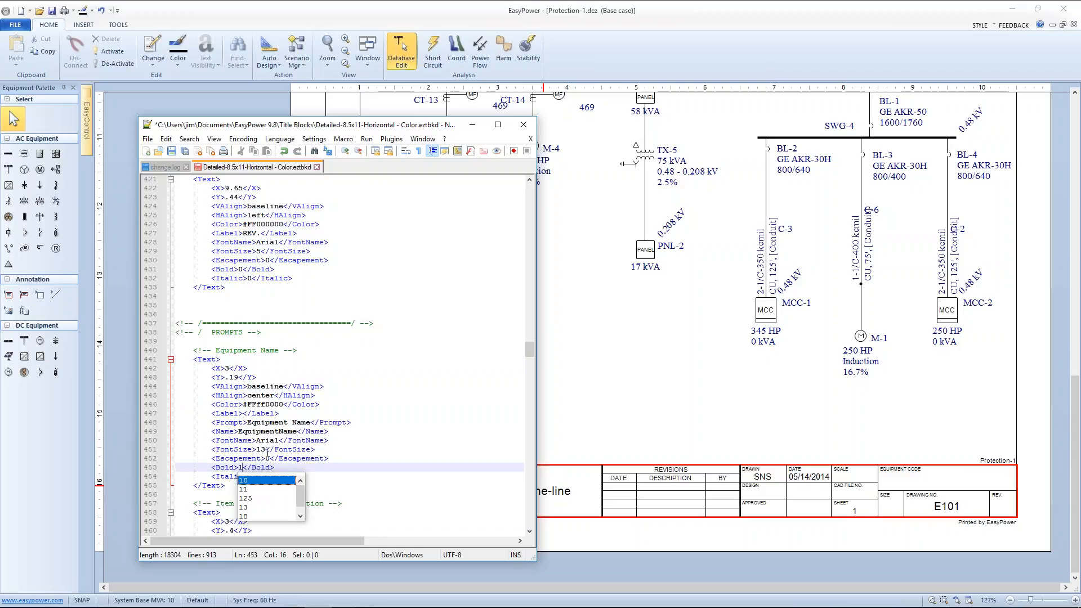
left_click(332, 458)
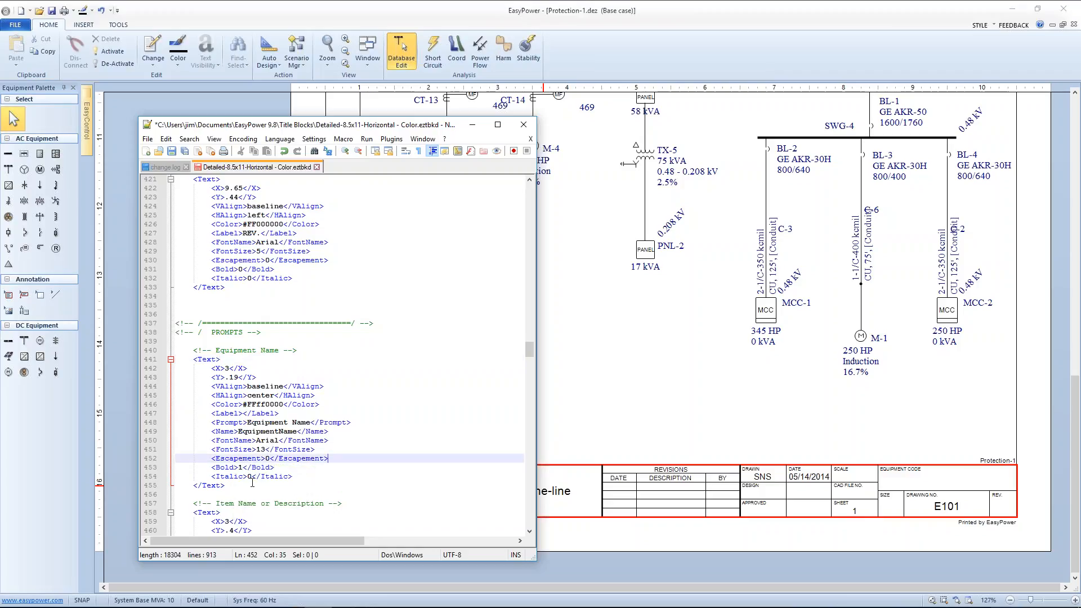
left_click(252, 478)
key("BackSpace")
type("1")
left_click(346, 386)
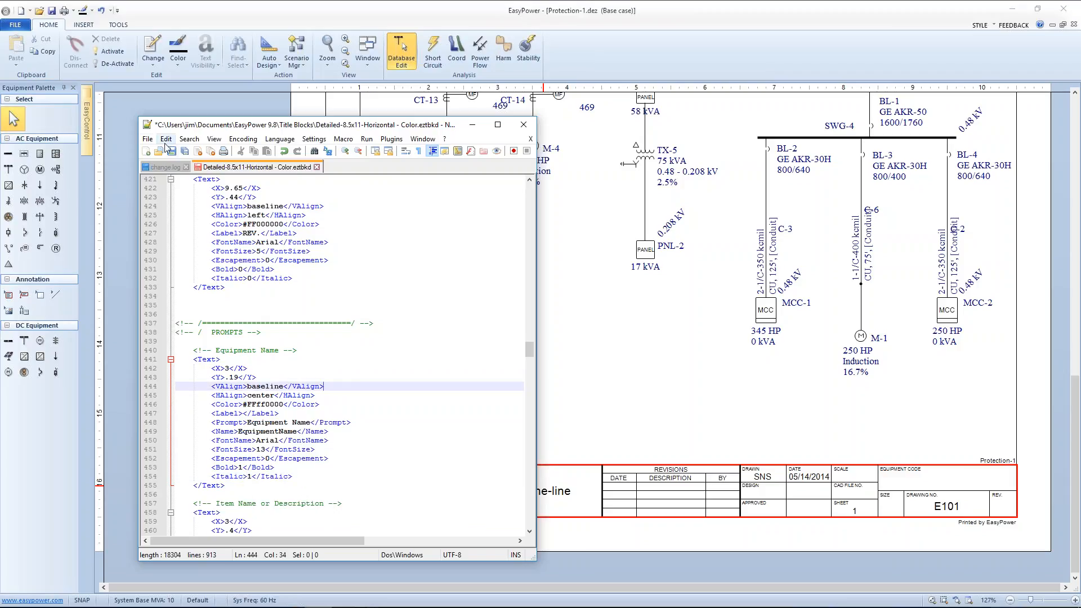
- Save the title block file, then switch to EasyPower and reapply the specified title block in Drawing Properties
left_click(148, 139)
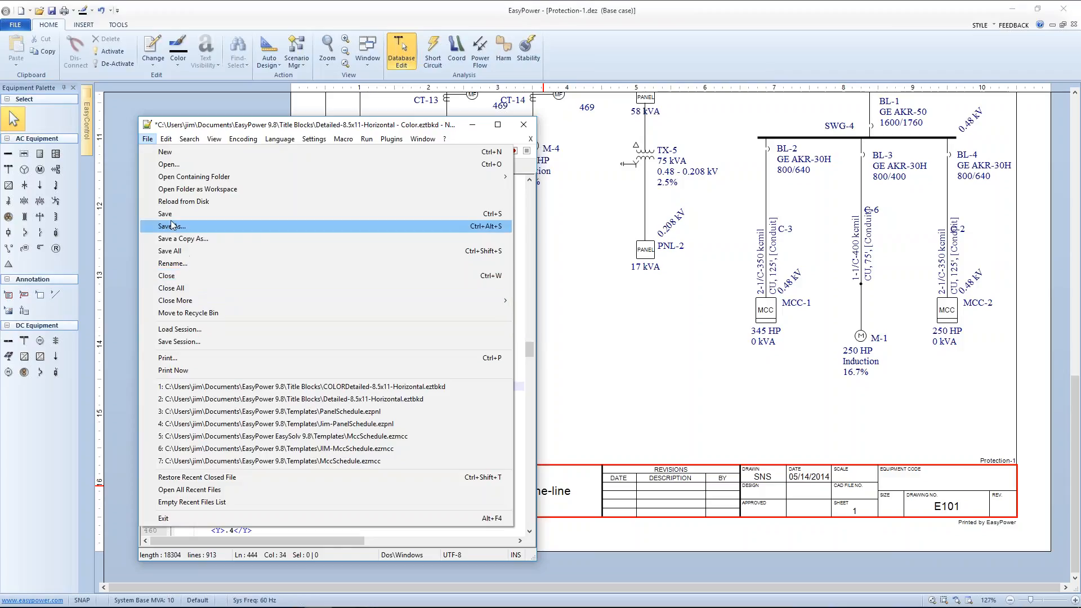
left_click(194, 214)
double_click(146, 125)
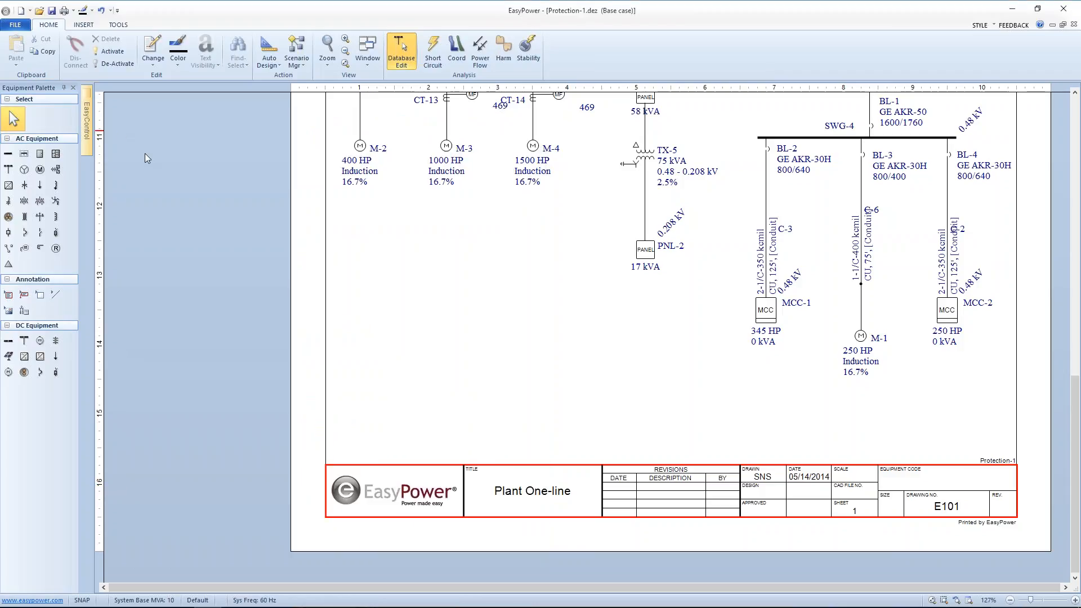
left_click(12, 25)
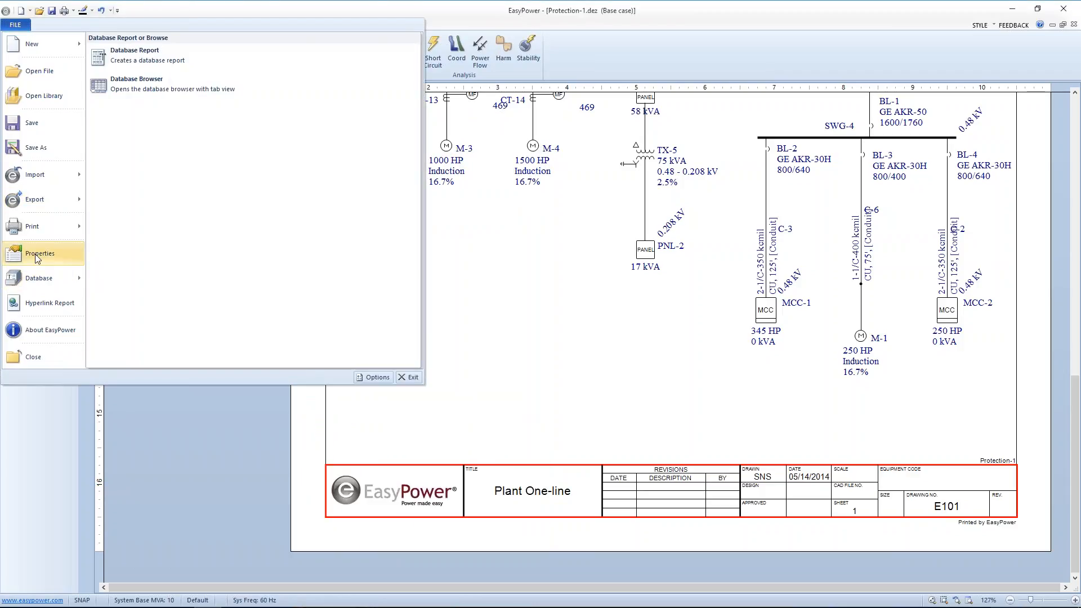
left_click(55, 257)
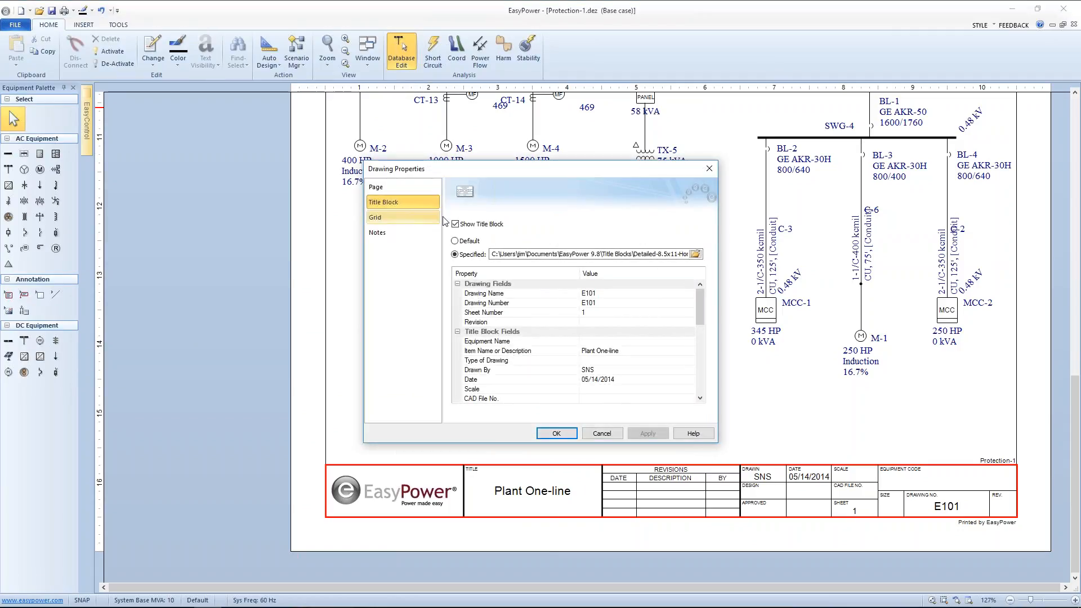
left_click(572, 434)
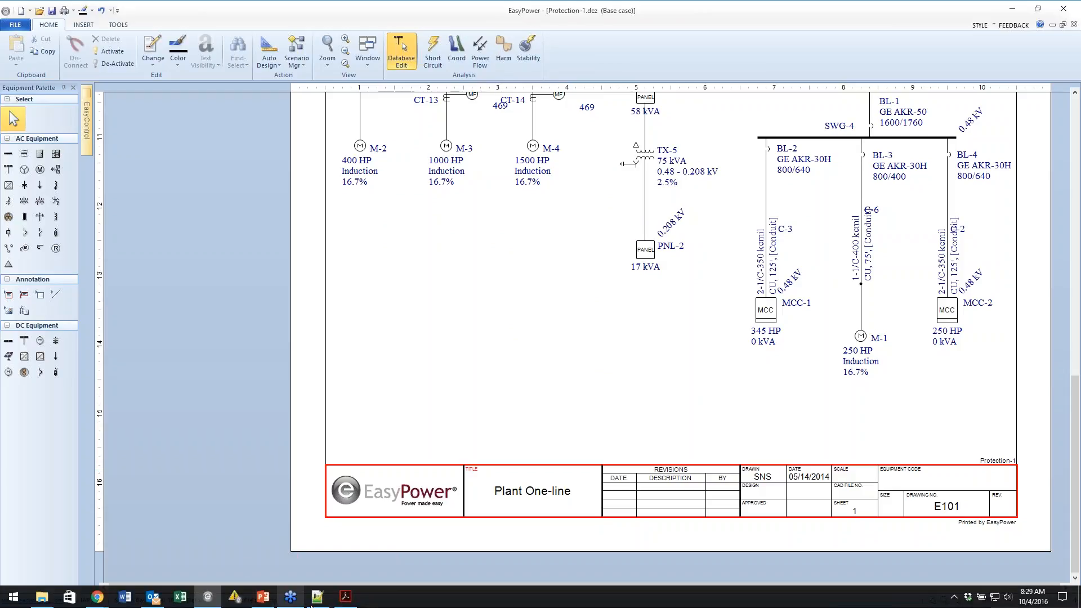
- Return to the file in Notepad++ and change the Item Name or Description prompt's color to #FFff0000
left_click(317, 596)
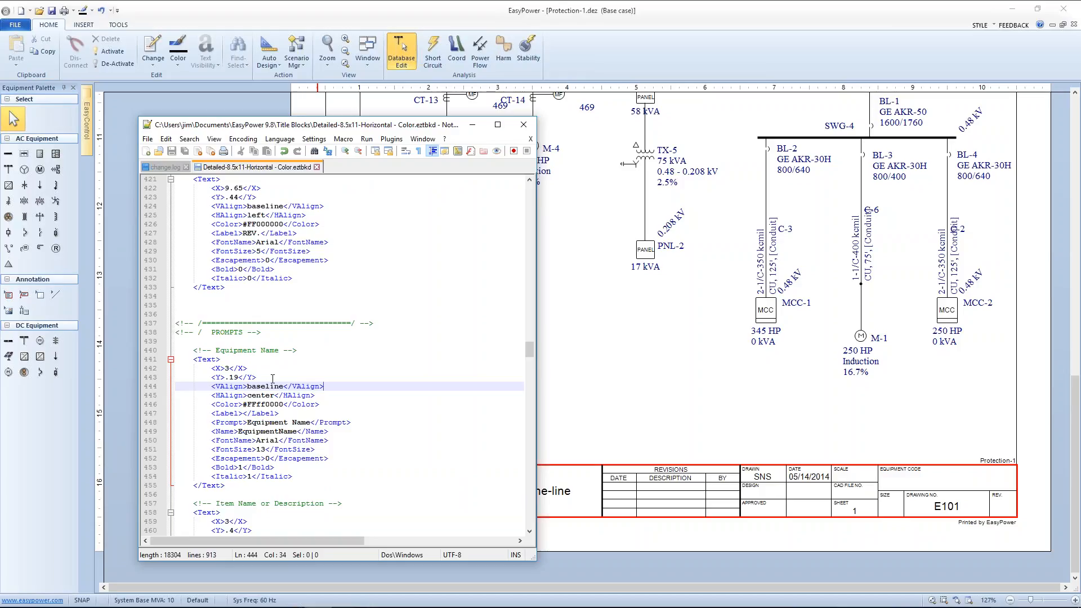
left_click(288, 431)
scroll(293, 437, "down", 3)
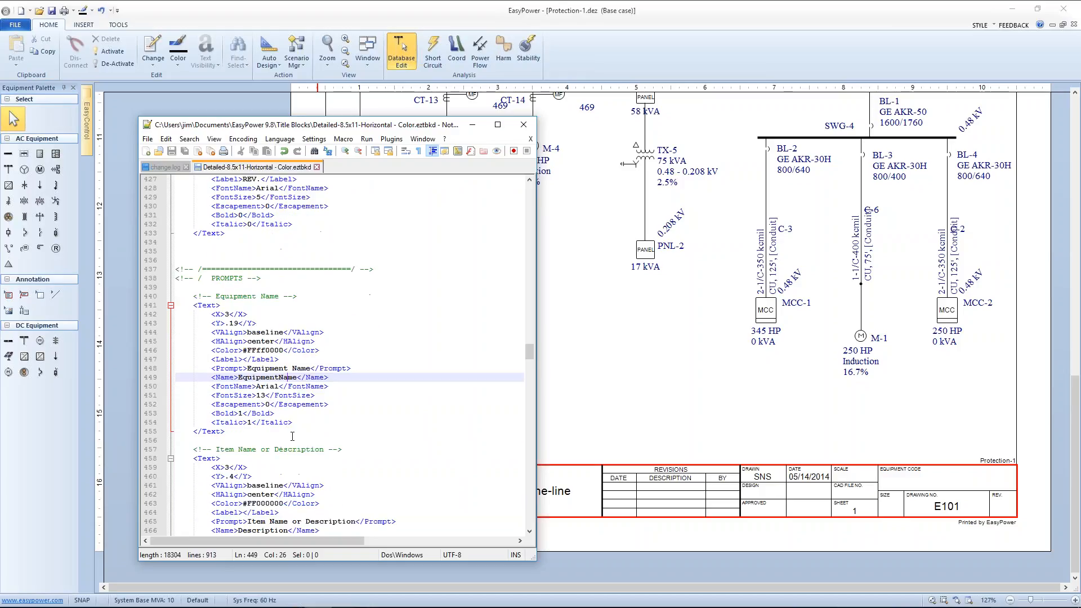
scroll(281, 467, "down", 1)
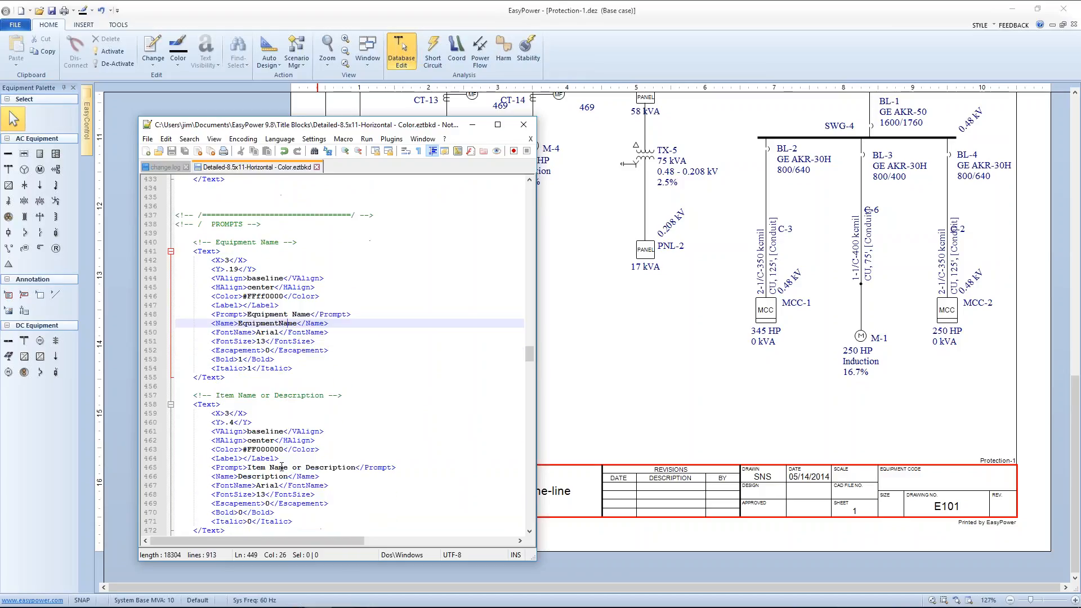
left_click(265, 449)
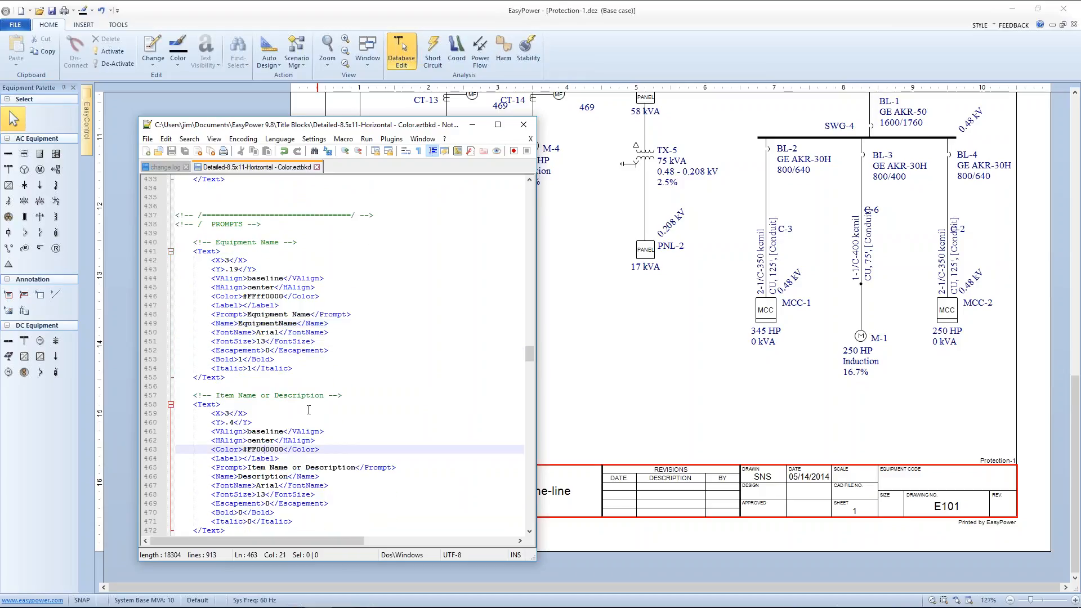
key("BackSpace")
key("BackSpace")
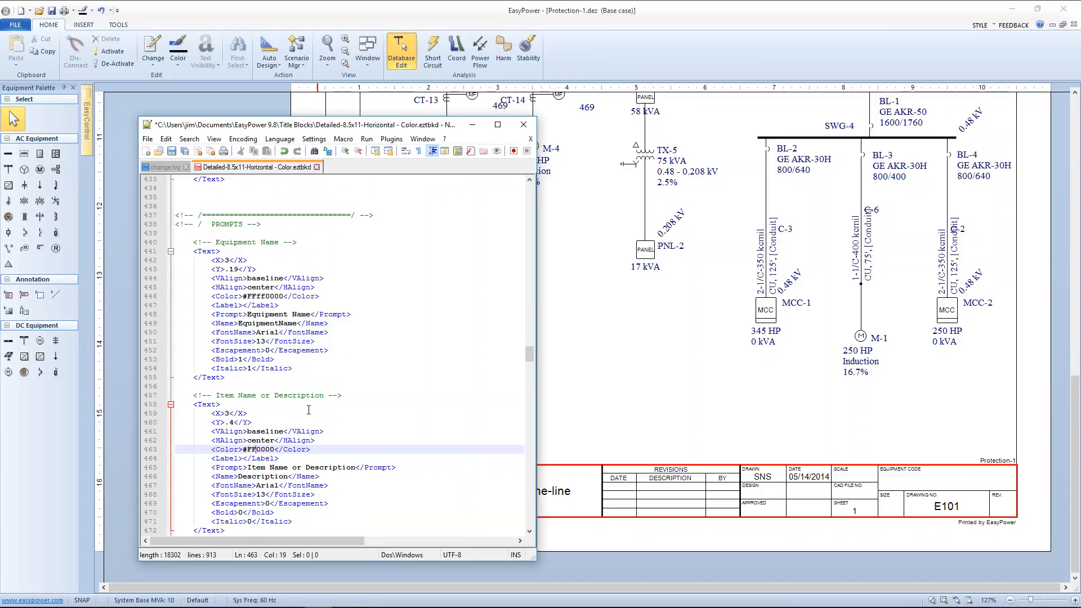
type("ff")
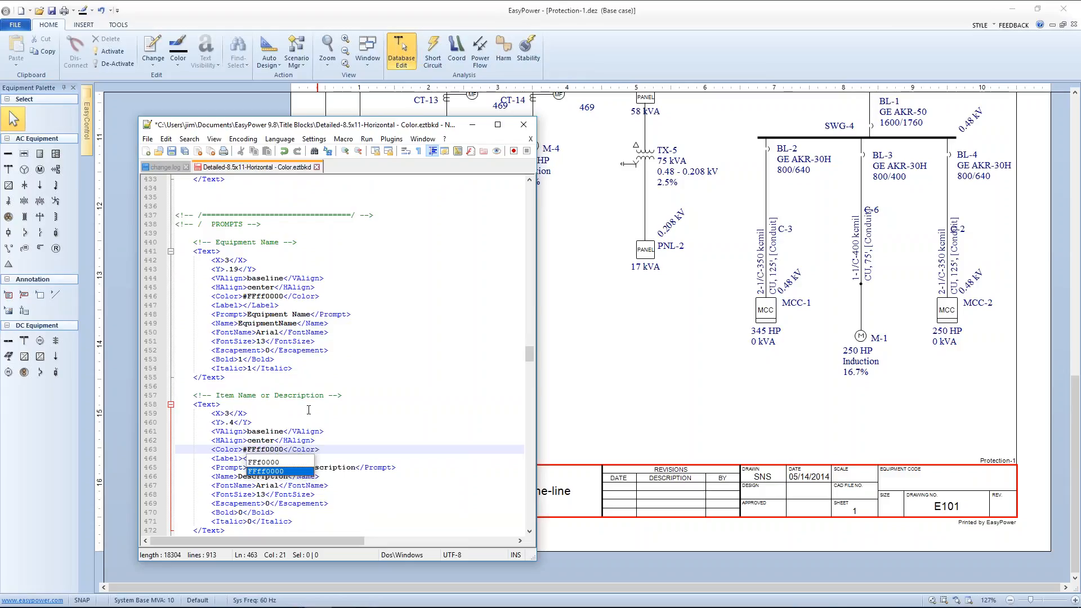
left_click(317, 411)
- Set both the Italic and Bold values of the Item Name or Description prompt to 1
scroll(303, 449, "down", 2)
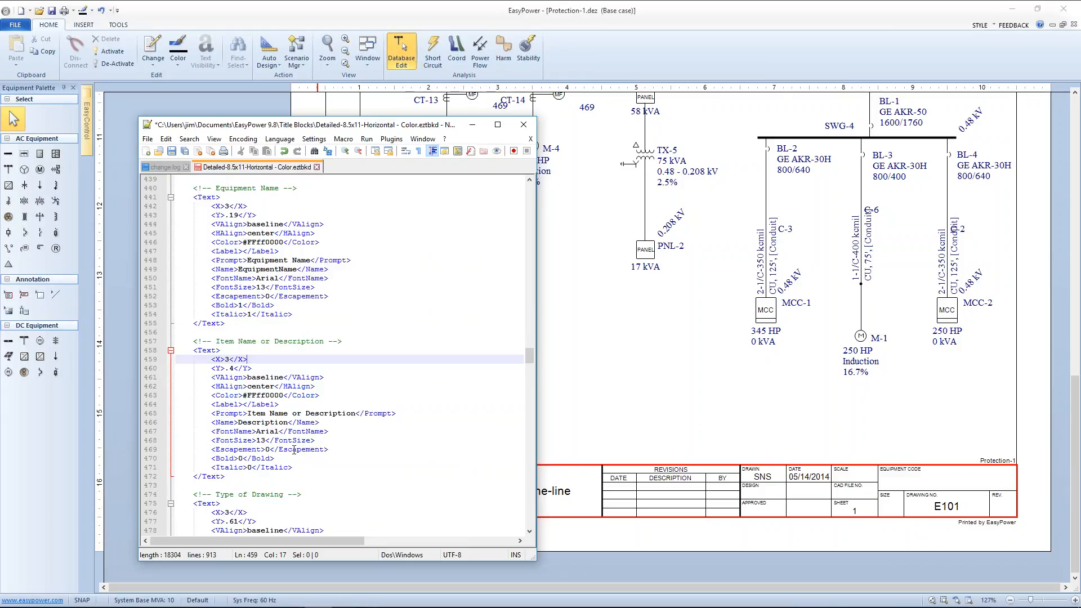
left_click(251, 467)
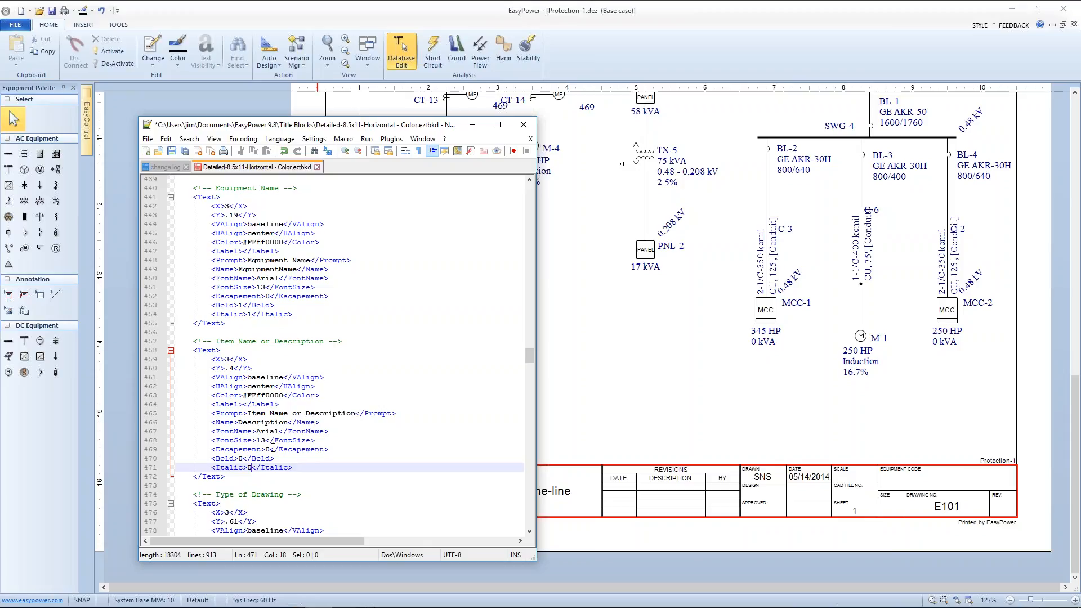
key("BackSpace")
type("1")
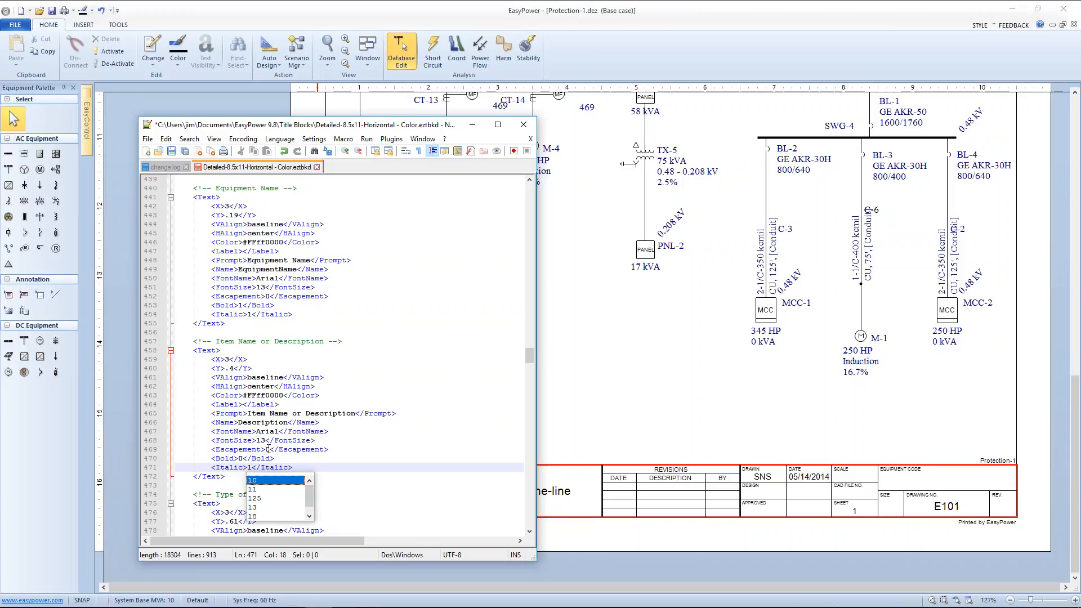
left_click(242, 457)
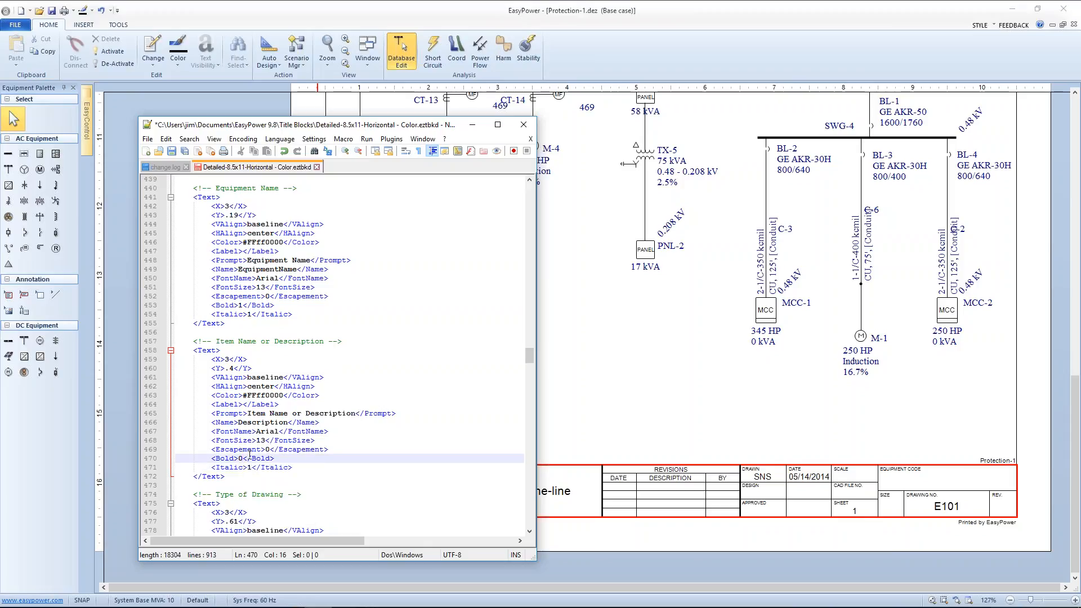
key("BackSpace")
type("1")
left_click(276, 423)
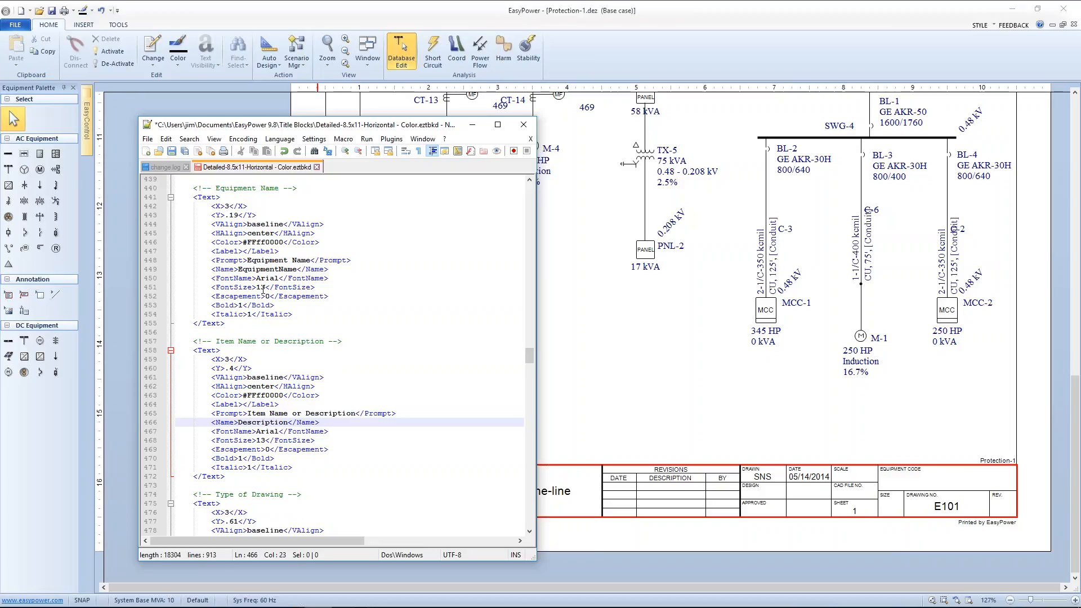
scroll(296, 319, "up", 5)
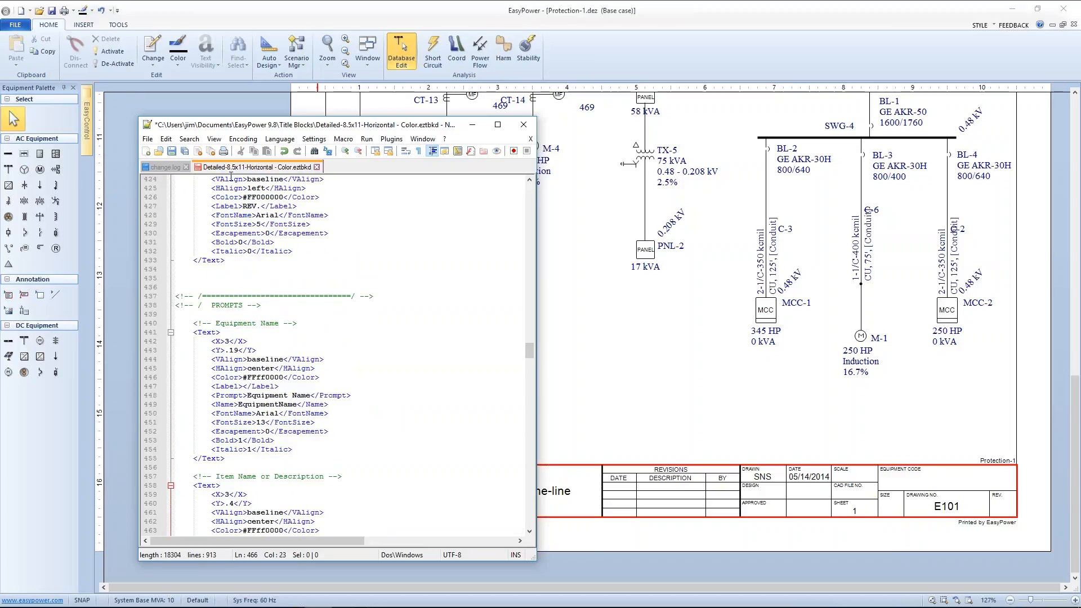
- Save the prompt changes and reload the specified title block through Drawing Properties in EasyPower
left_click(148, 139)
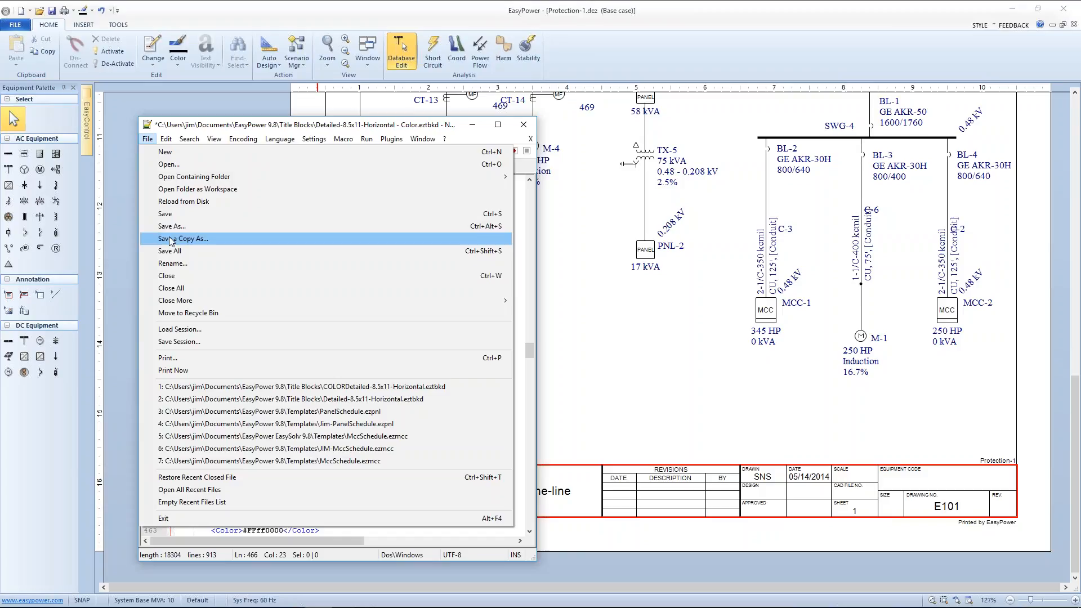
left_click(172, 220)
left_click(117, 129)
left_click(15, 24)
mouse_move(42, 228)
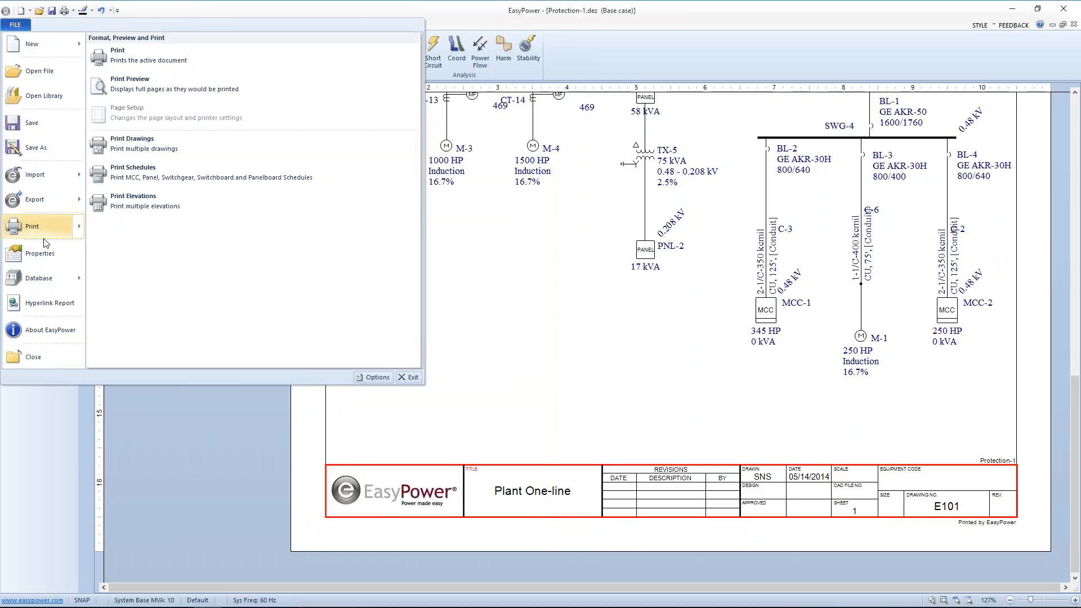
left_click(40, 252)
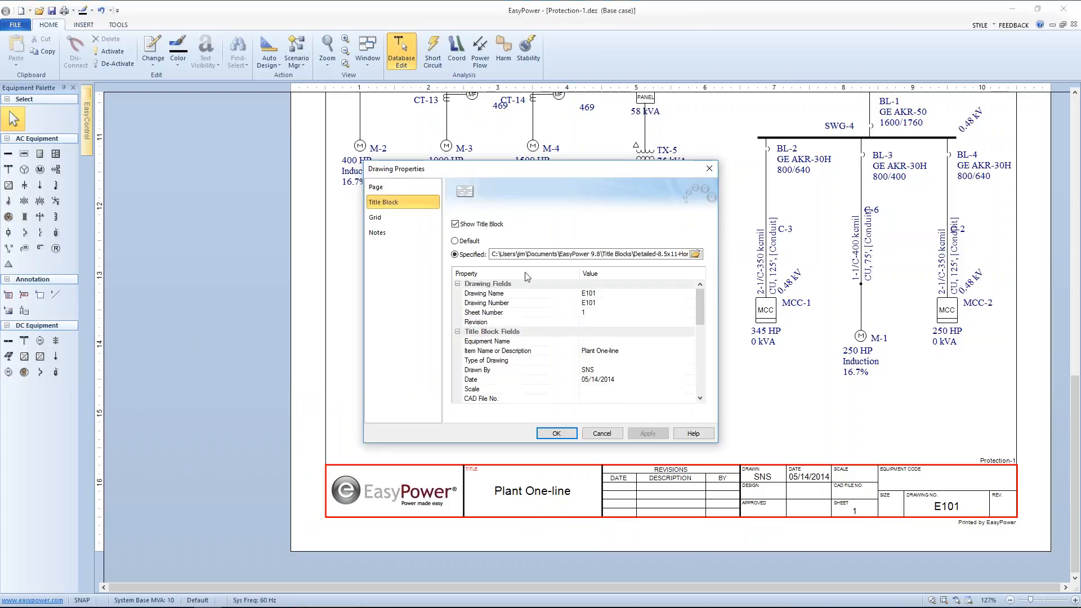
left_click(556, 433)
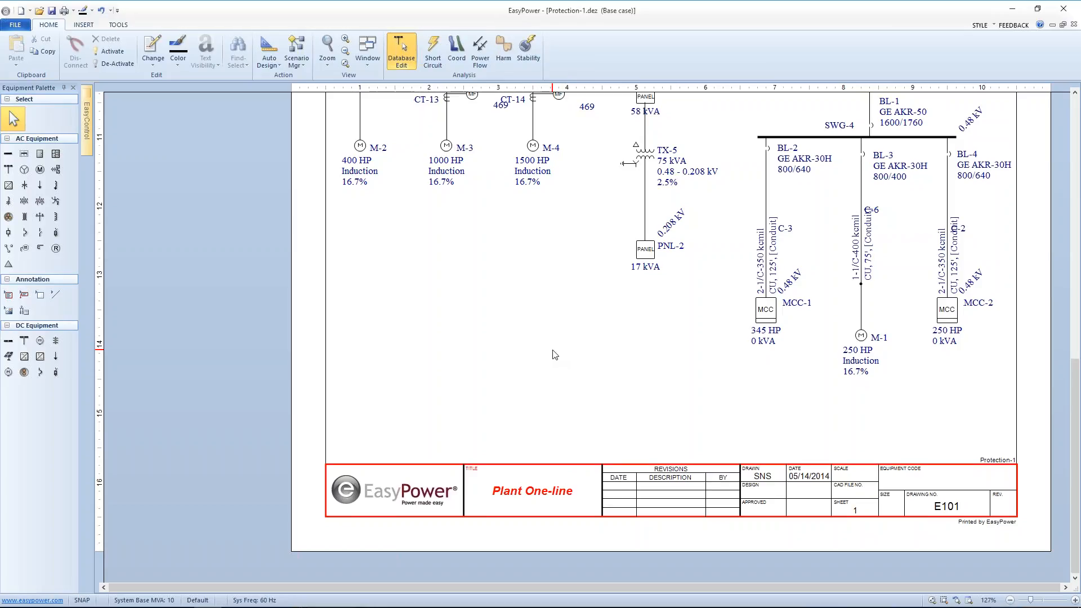
- Apply the Detailed-8.5x11-Horizontal.eztbkd template as the drawing's specified title block
scroll(554, 353, "down", 1)
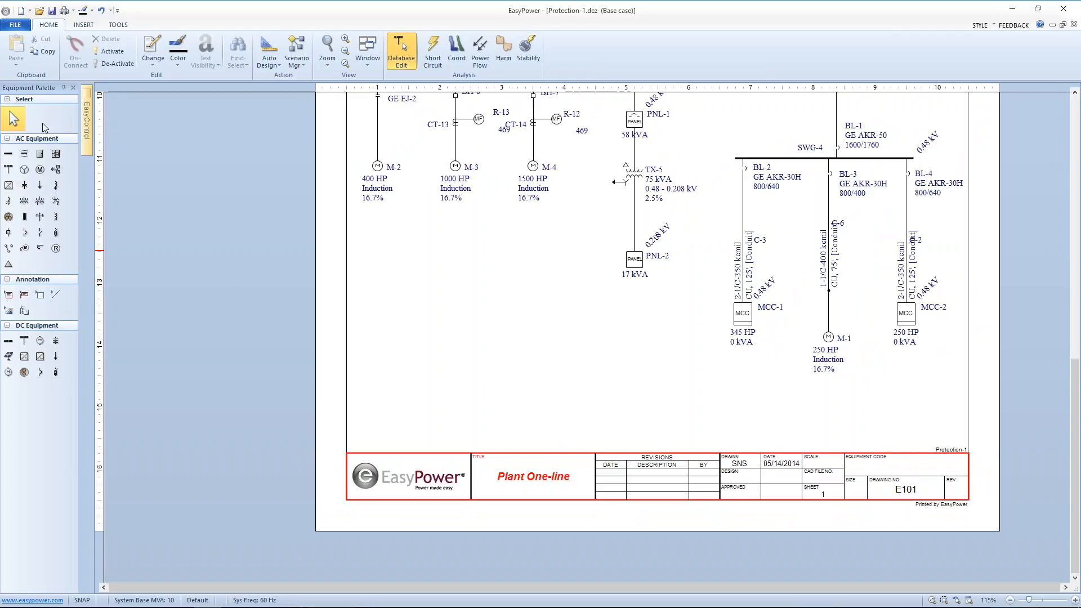
left_click(15, 25)
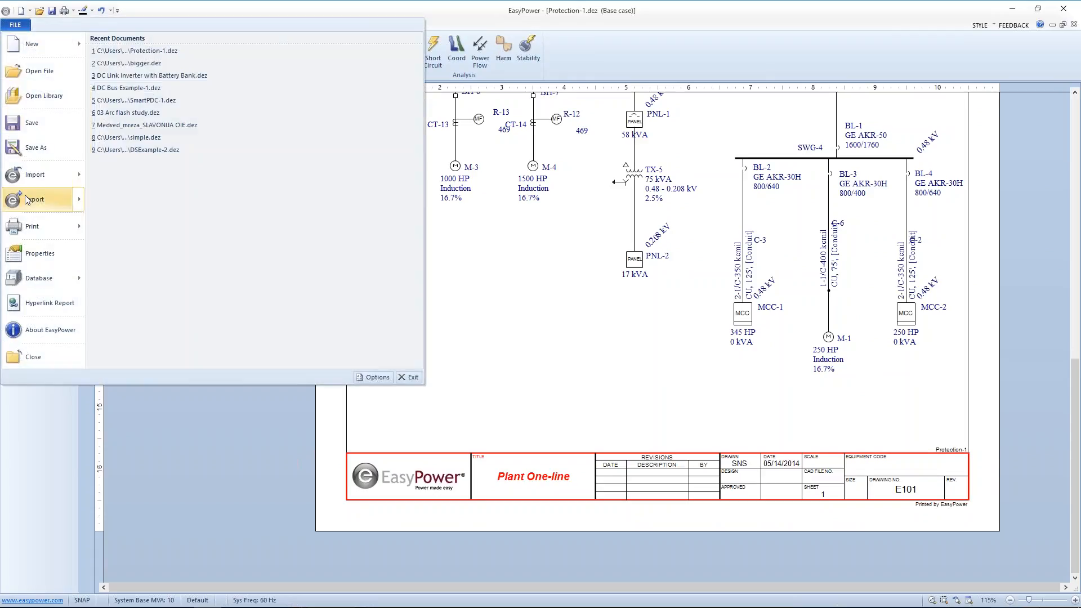
left_click(33, 255)
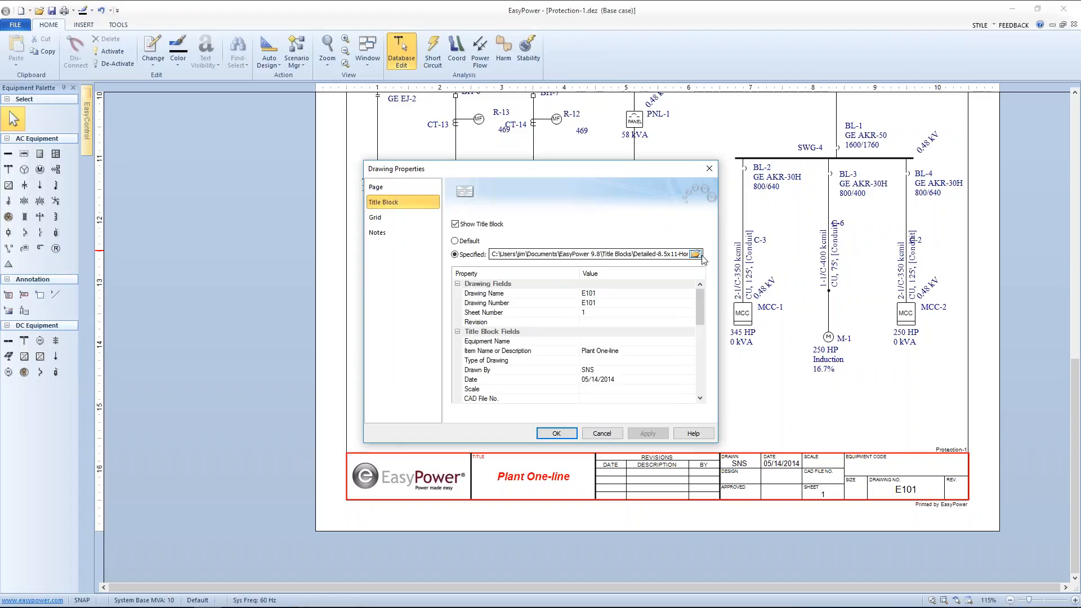
left_click(695, 254)
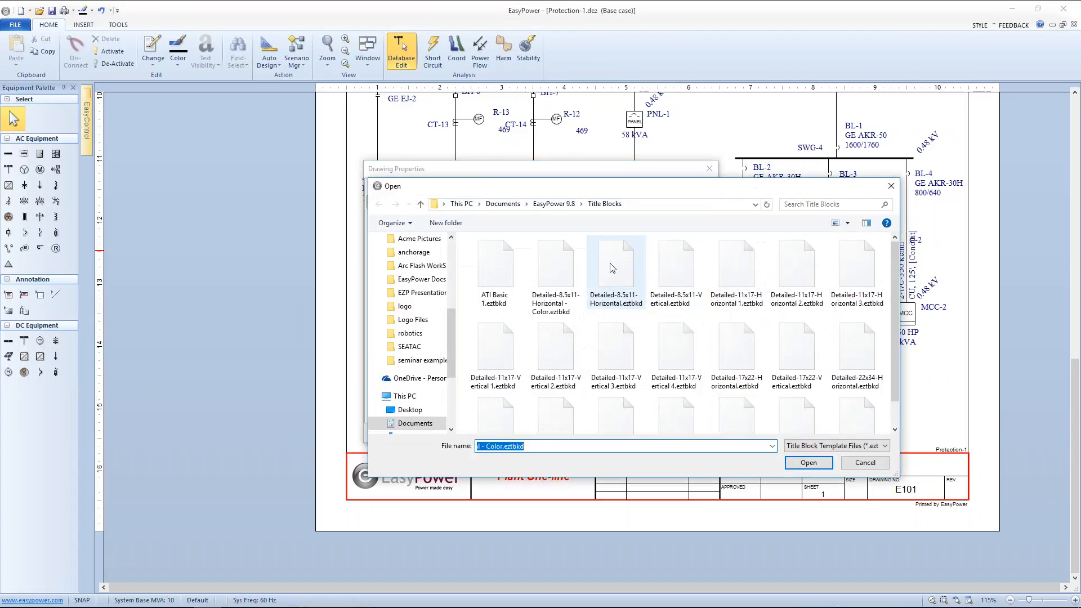
left_click(613, 268)
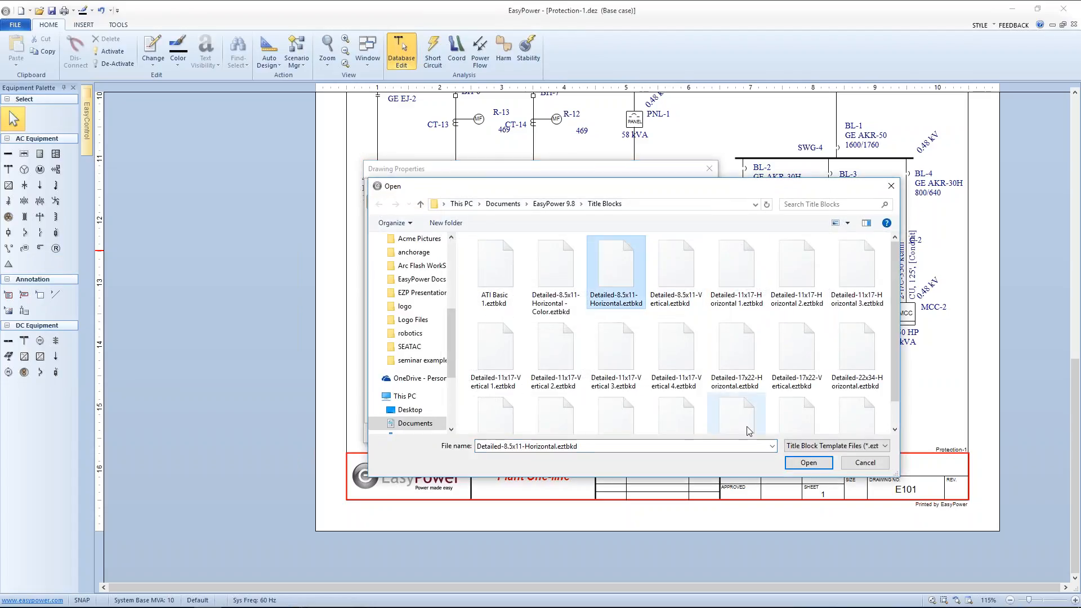
left_click(797, 463)
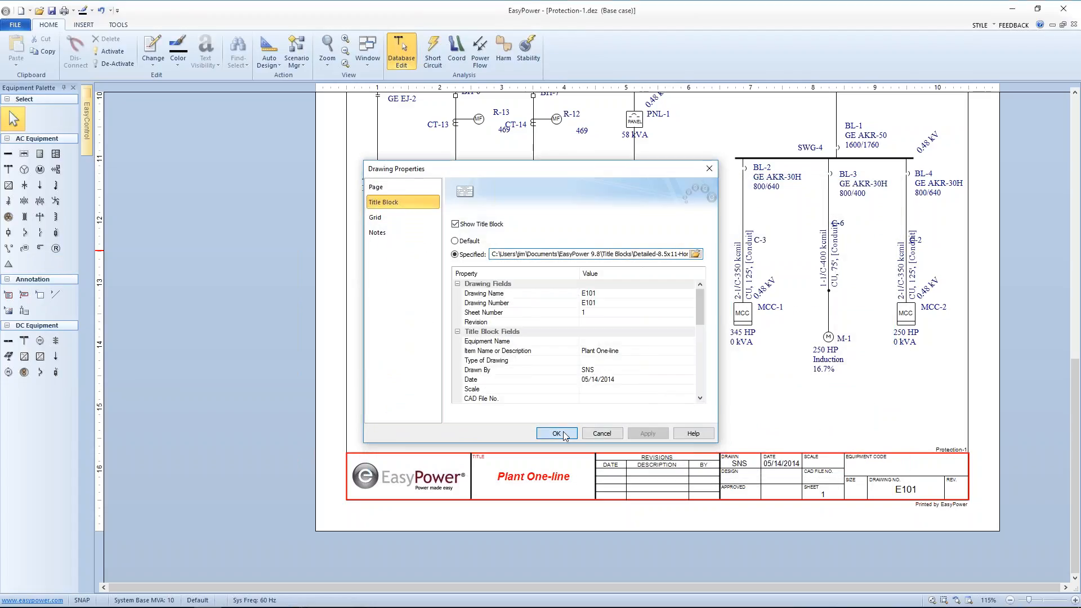
left_click(558, 435)
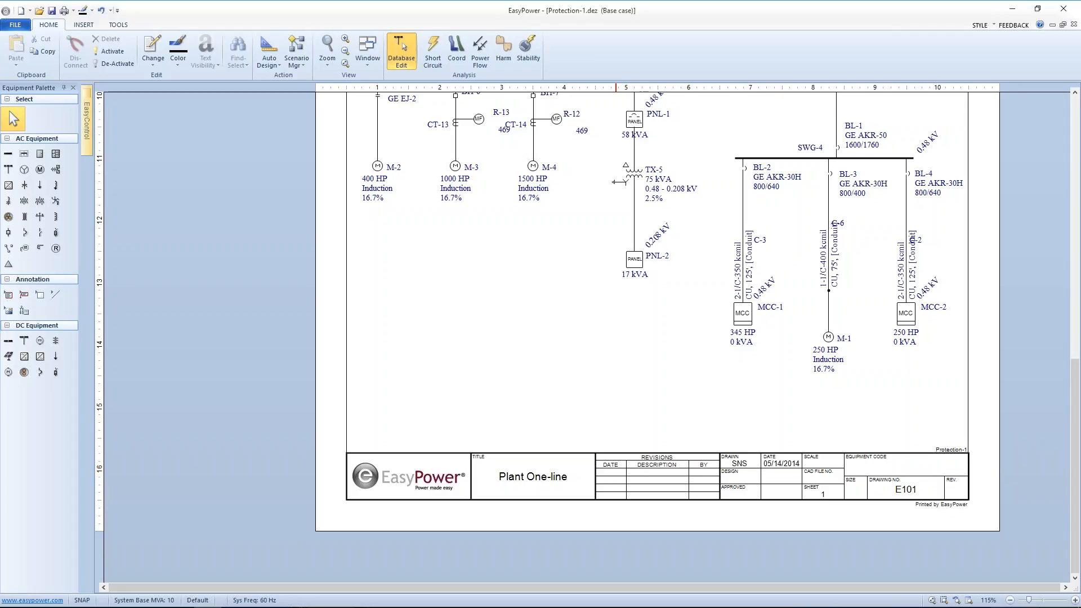
- Switch to the PowerPoint presentation, start the slide show from the Protection-1.dez slide, and advance to the Summary slide
mouse_move(615, 607)
mouse_move(346, 605)
left_click(267, 597)
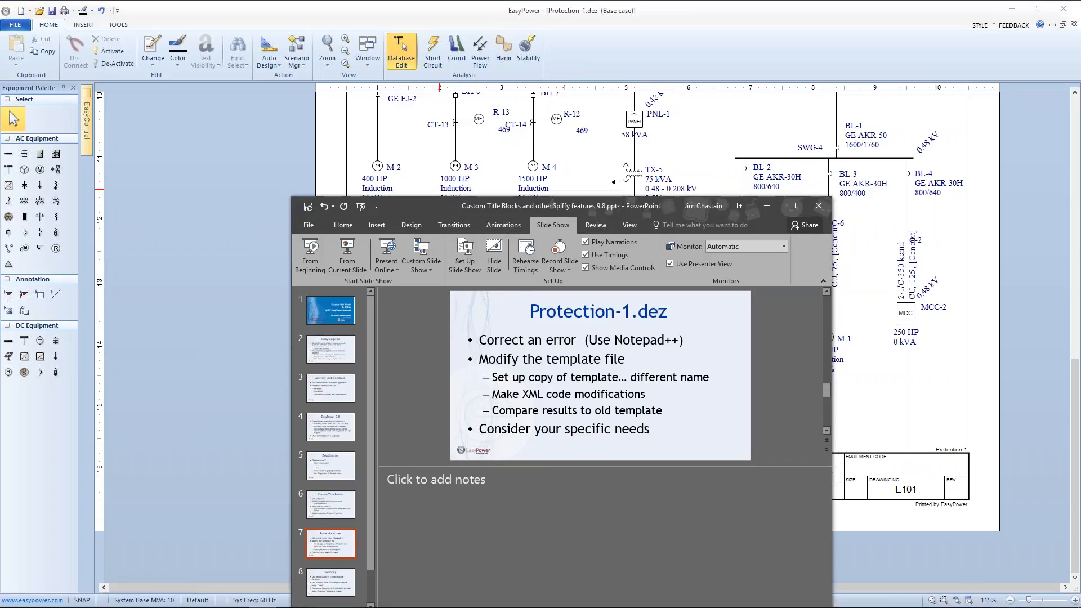
left_click_drag(424, 201, 390, 144)
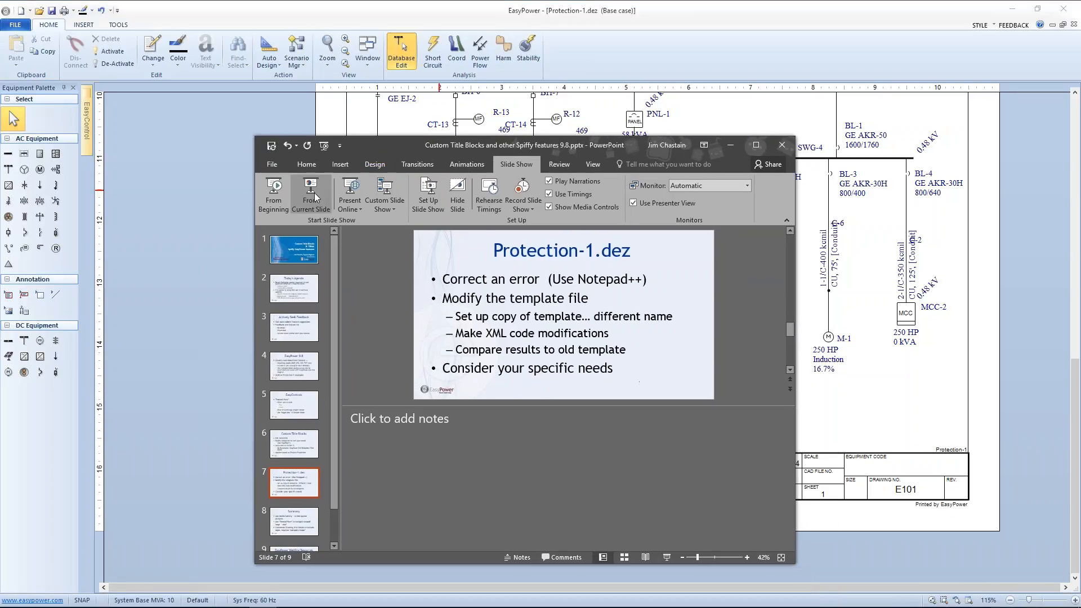
left_click(311, 194)
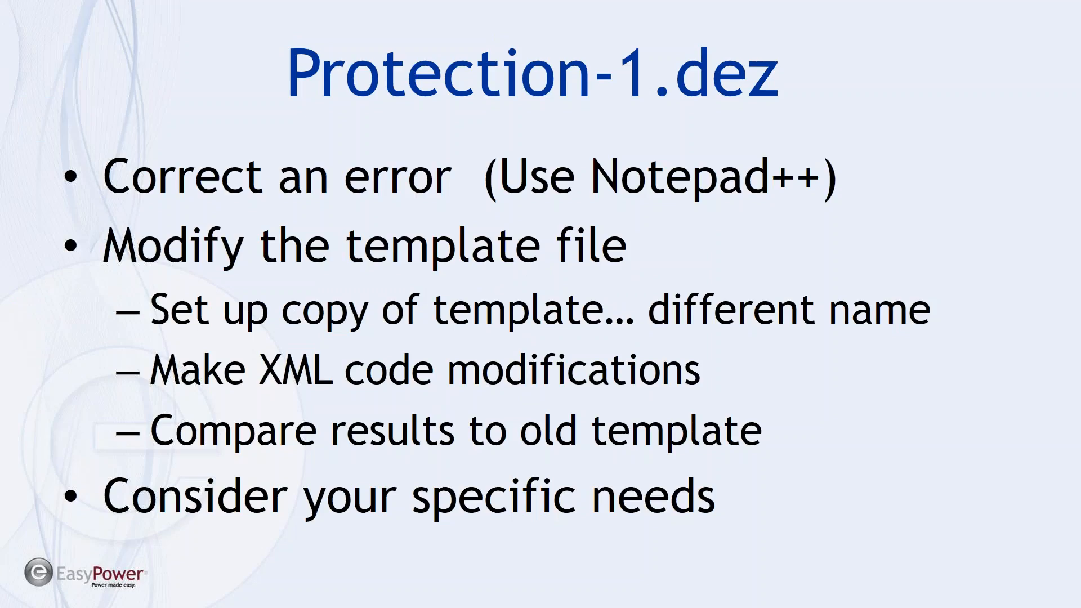
key("Right")
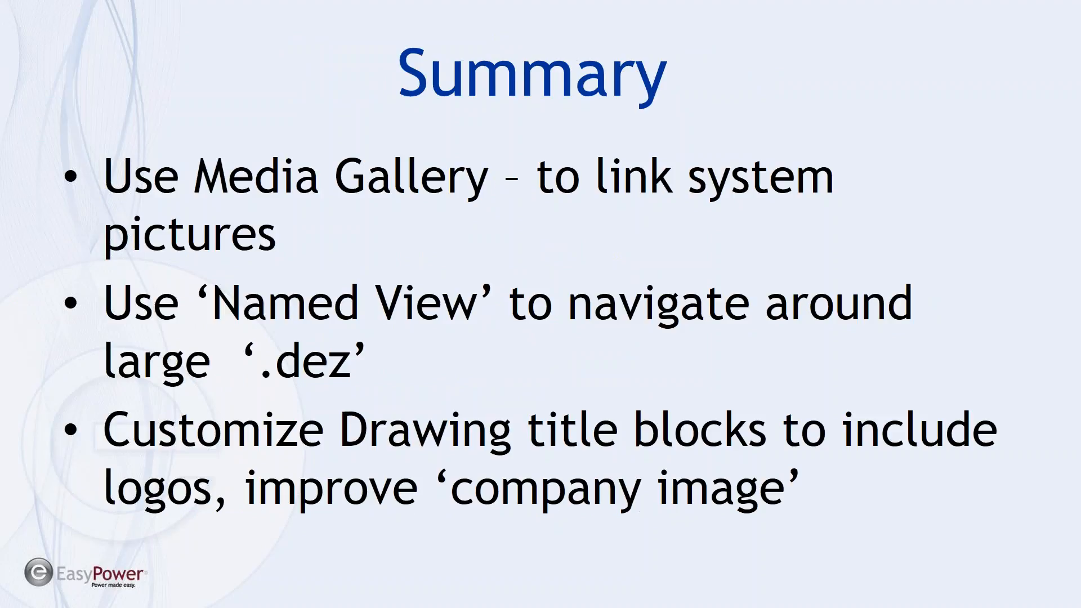